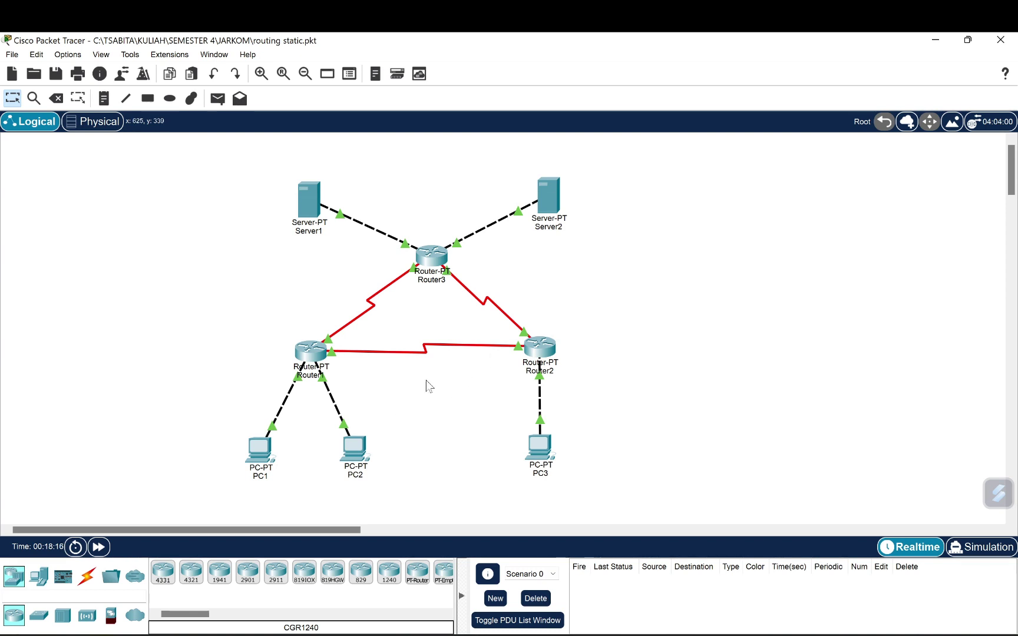
# Review PC1's static IPv4 address, subnet mask and default gateway in its IP configuration, and close the device window.
pyautogui.click(263, 450)
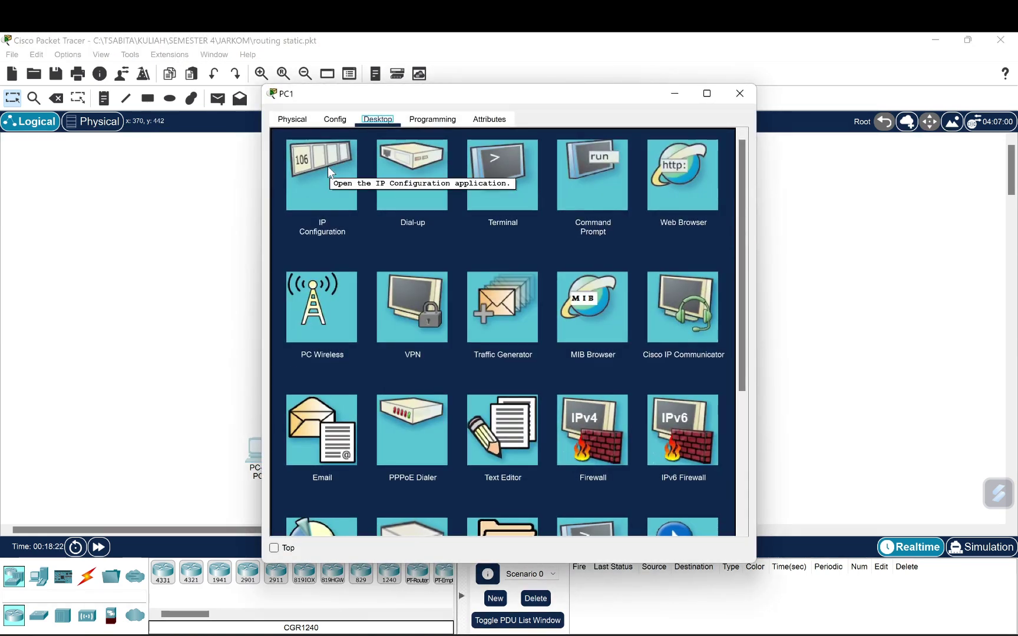
pyautogui.click(330, 170)
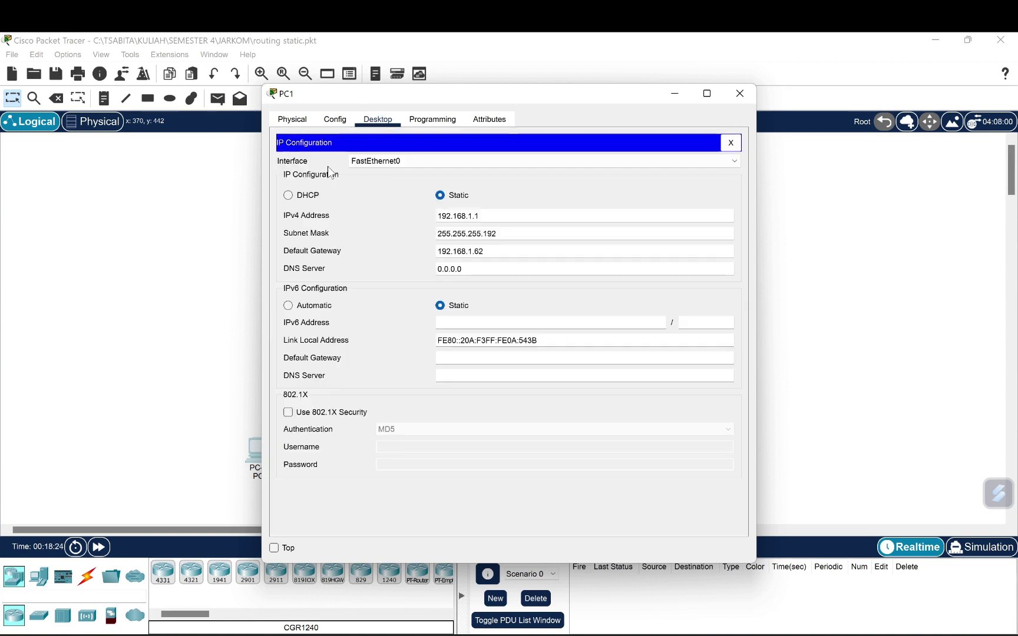
pyautogui.hotkey('shift', 'Left')
pyautogui.hotkey('shift', 'Left')
pyautogui.hotkey('shift', 'Left')
pyautogui.hotkey('shift', 'Left')
pyautogui.hotkey('shift', 'Left')
pyautogui.hotkey('shift', 'Left')
pyautogui.hotkey('shift', 'Left')
pyautogui.hotkey('shift', 'Left')
pyautogui.hotkey('shift', 'Left')
pyautogui.hotkey('shift', 'Left')
pyautogui.hotkey('shift', 'Left')
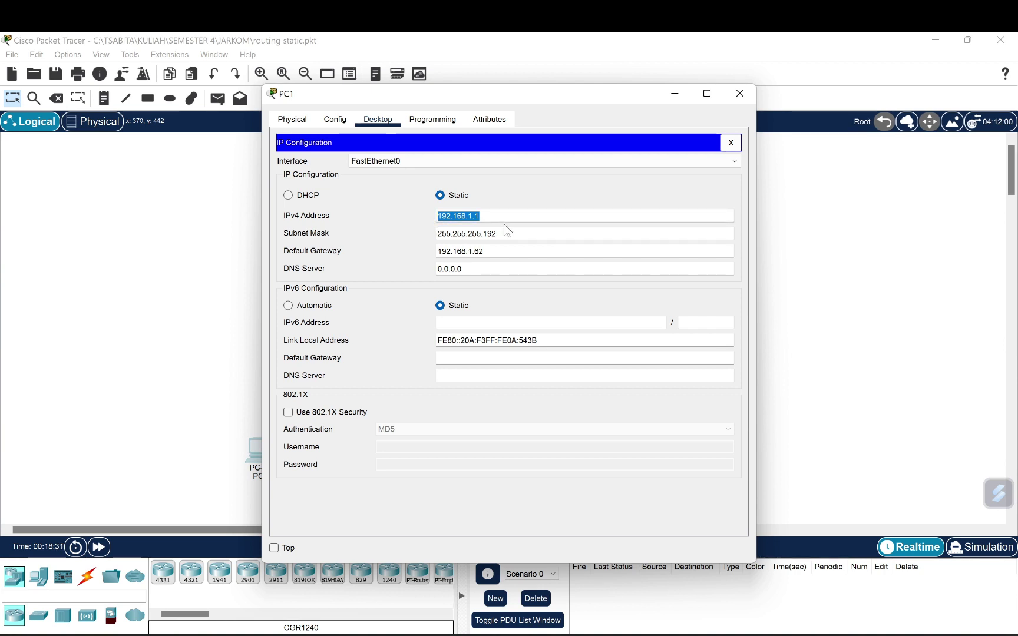
pyautogui.press('Tab')
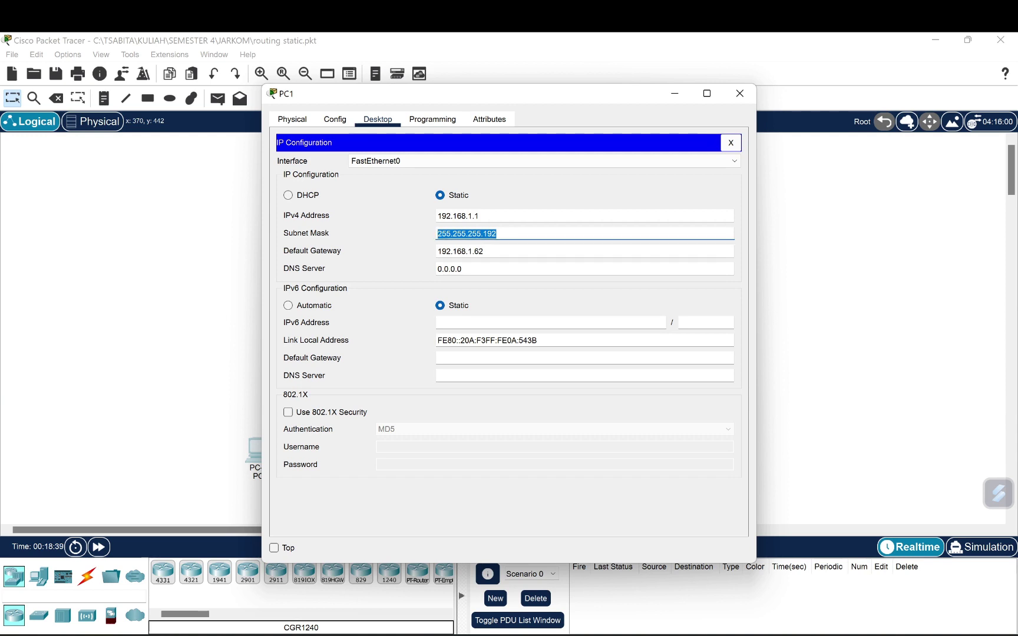
pyautogui.moveTo(484, 251); pyautogui.dragTo(437, 251)
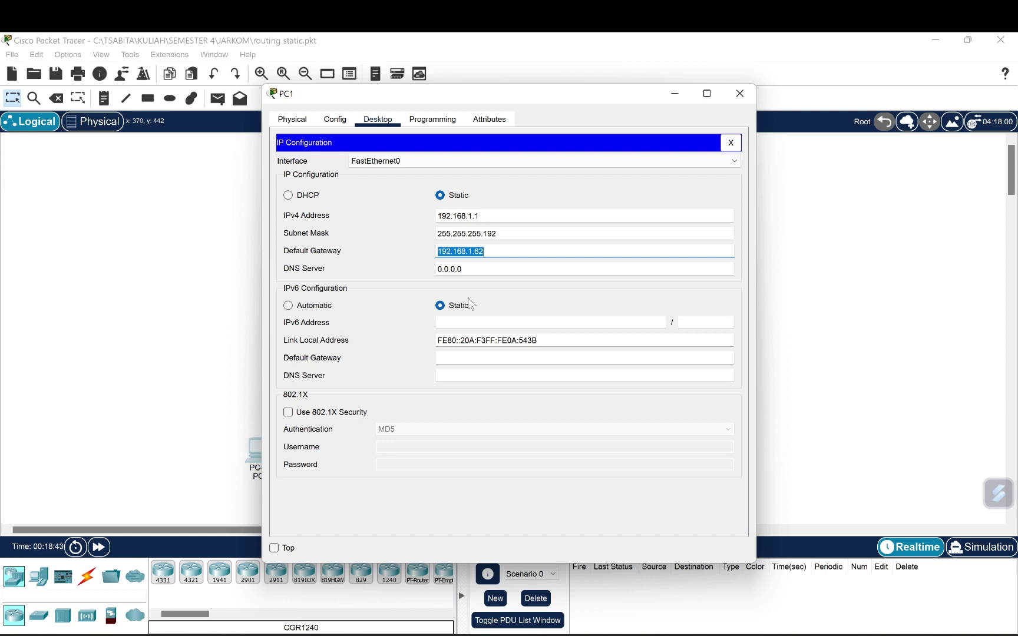
pyautogui.click(737, 99)
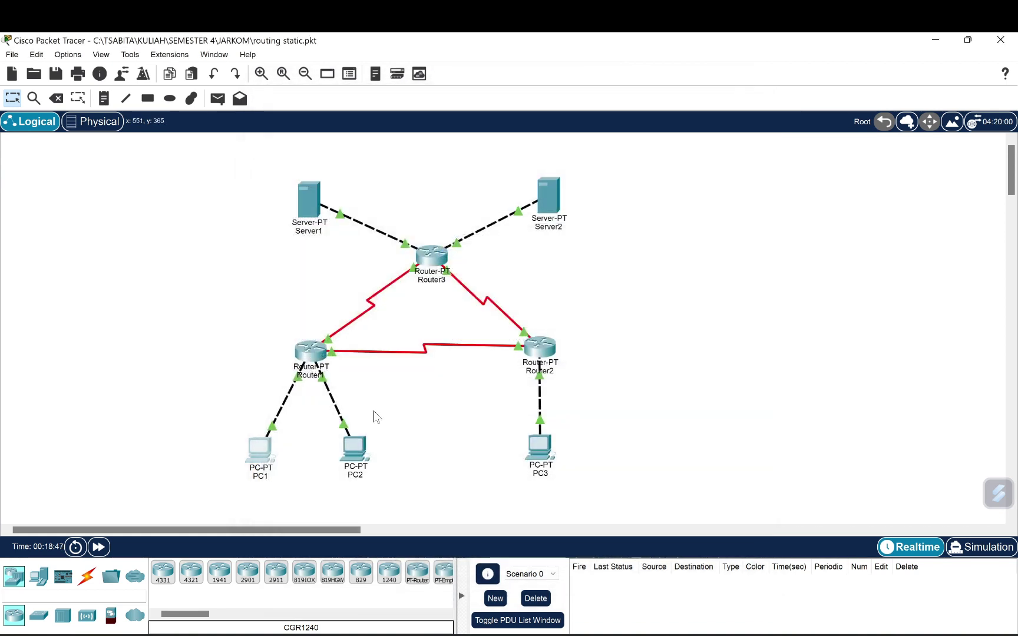
# Review PC2's static IPv4 address, subnet mask and default gateway in its IP configuration, and close the device window.
pyautogui.click(352, 446)
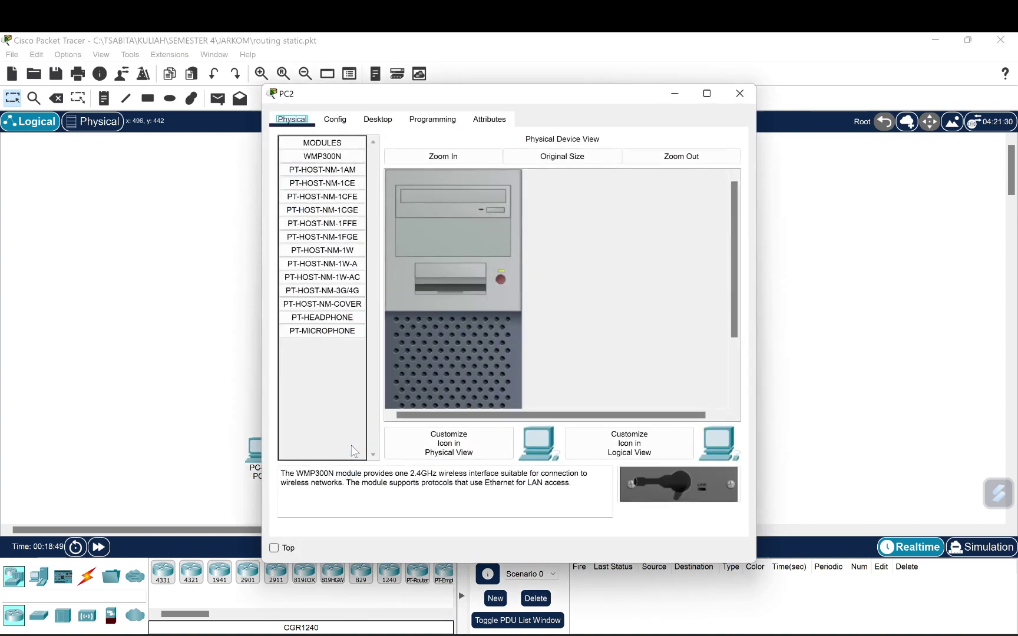
pyautogui.click(343, 120)
pyautogui.click(377, 119)
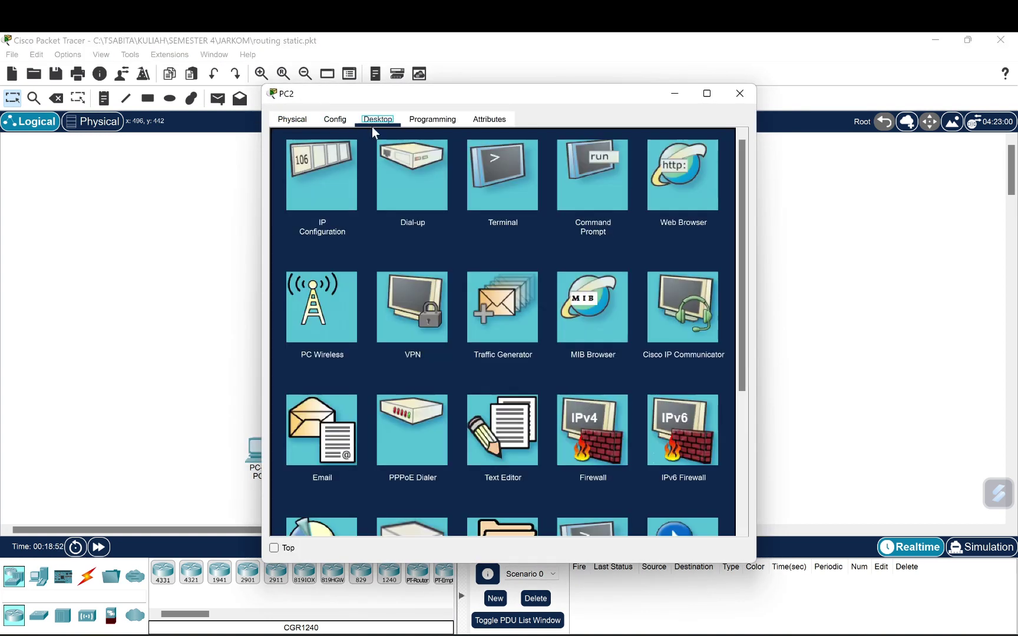
pyautogui.click(302, 181)
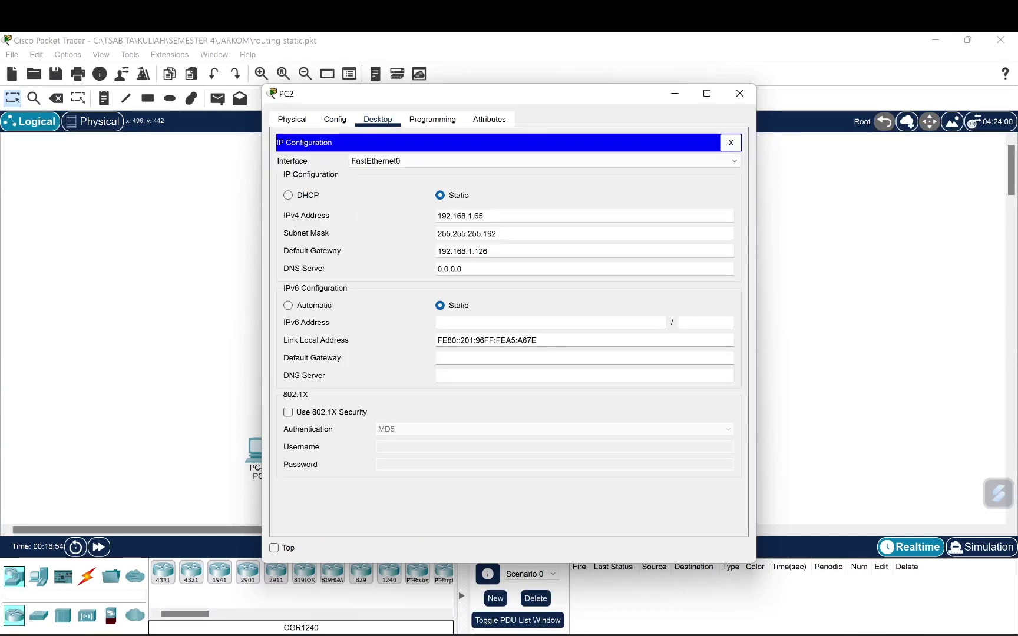
pyautogui.moveTo(484, 216); pyautogui.dragTo(437, 216)
pyautogui.click(484, 216)
pyautogui.hotkey('ctrl', 'a')
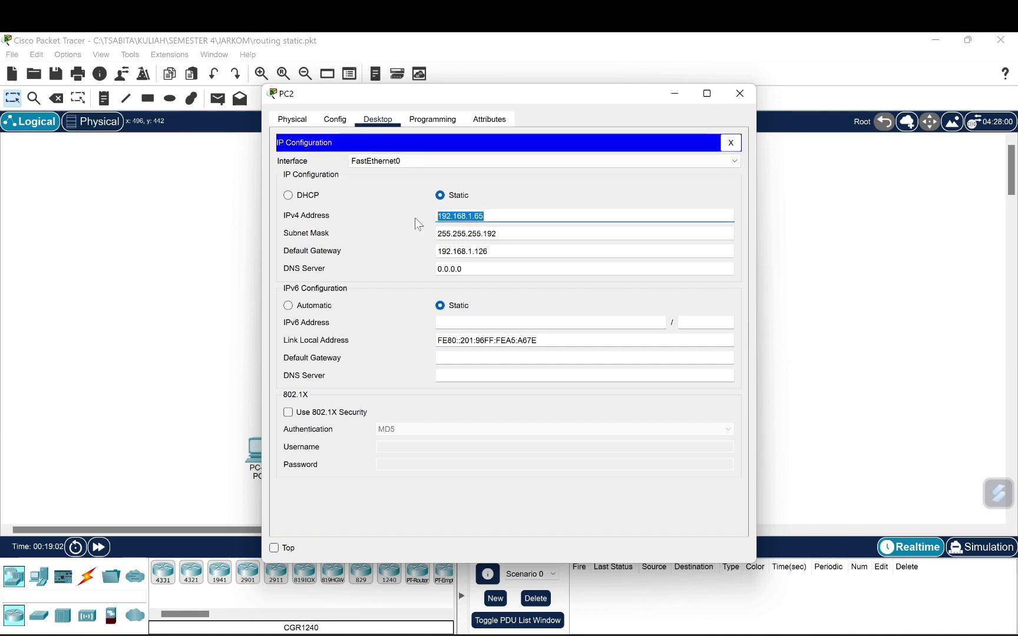
pyautogui.press('Tab')
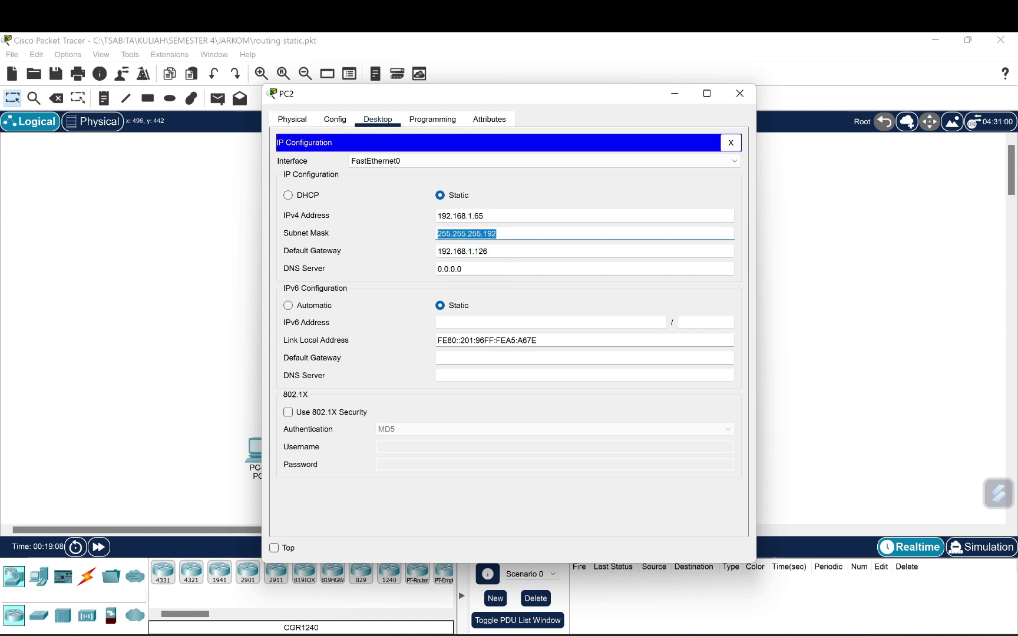
pyautogui.moveTo(469, 269); pyautogui.dragTo(437, 251)
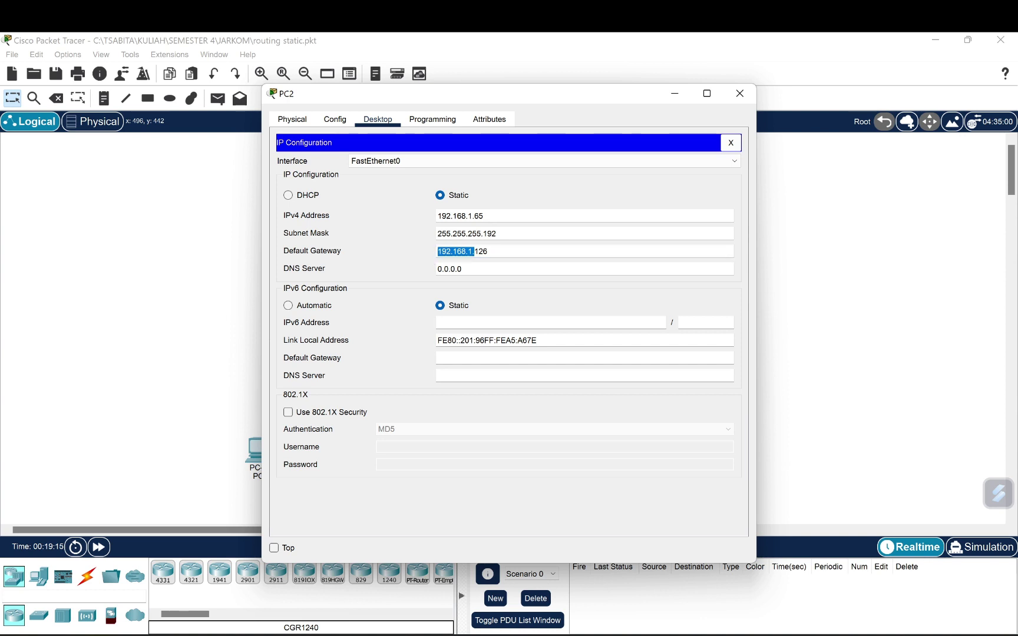
pyautogui.click(740, 93)
# Review PC3's static IPv4 address, subnet mask and default gateway in its IP configuration, and close the device window.
pyautogui.moveTo(542, 456)
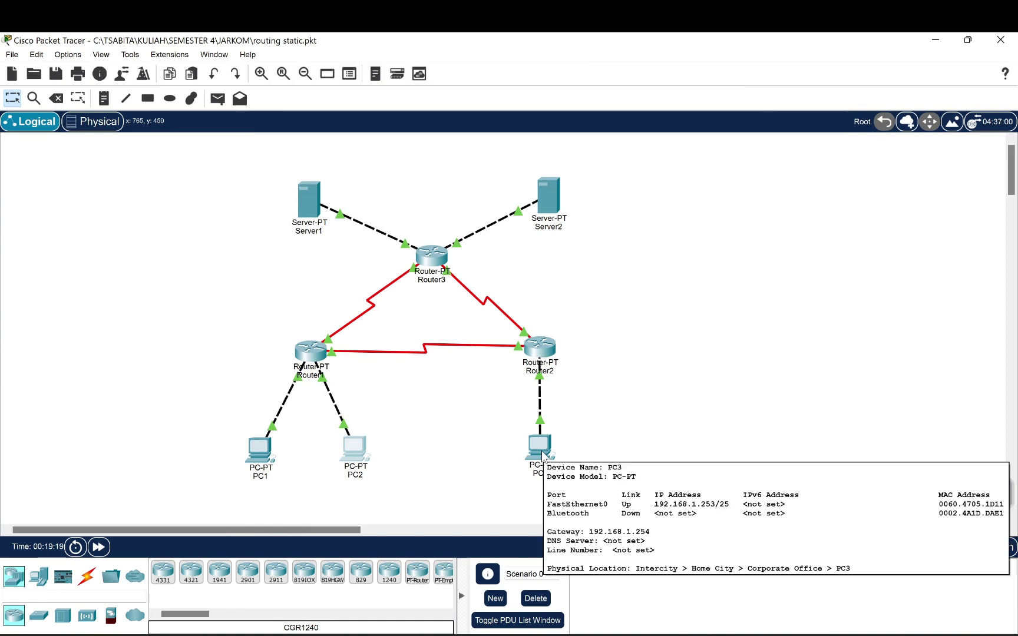
pyautogui.click(541, 454)
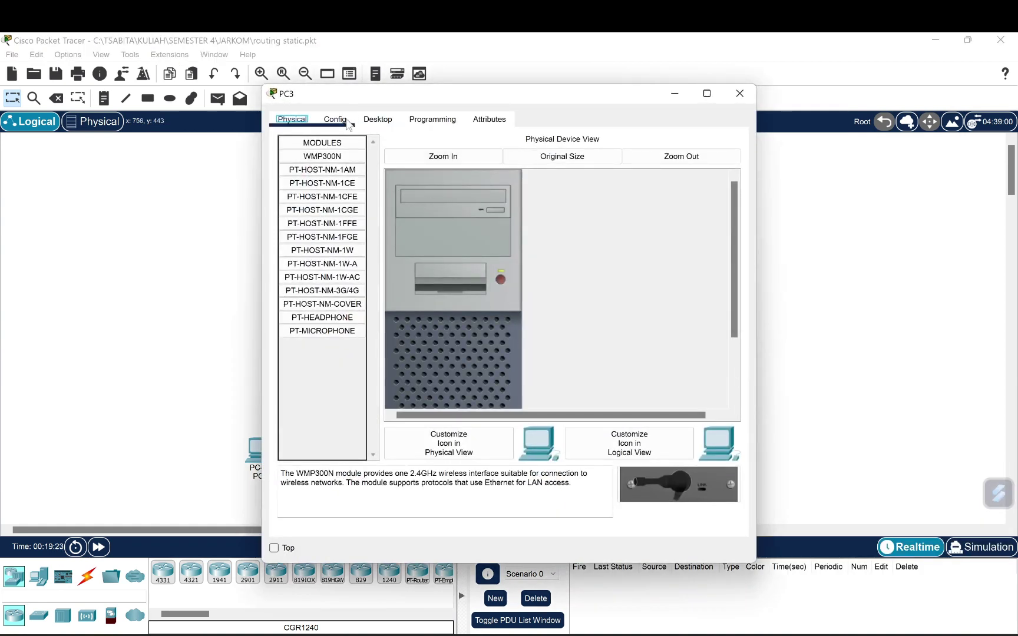
pyautogui.click(332, 121)
pyautogui.click(377, 120)
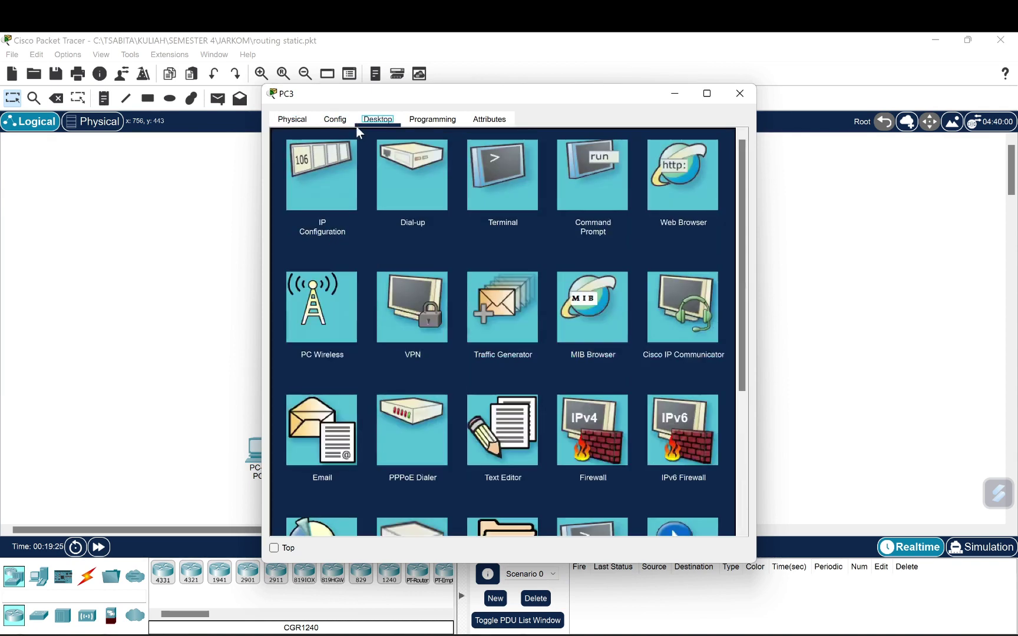
pyautogui.click(342, 157)
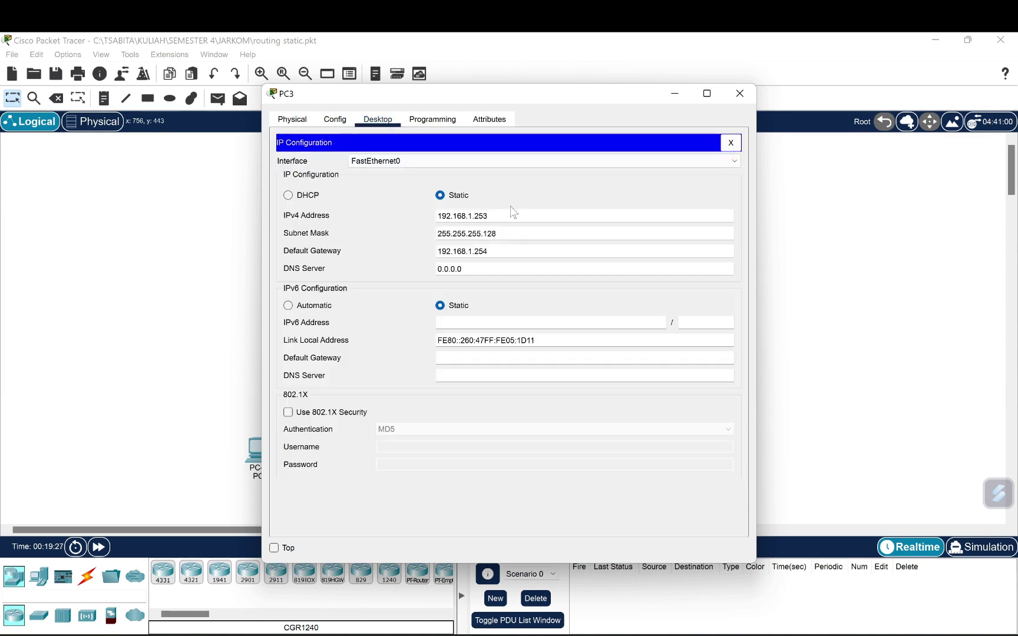
pyautogui.moveTo(488, 216); pyautogui.dragTo(431, 218)
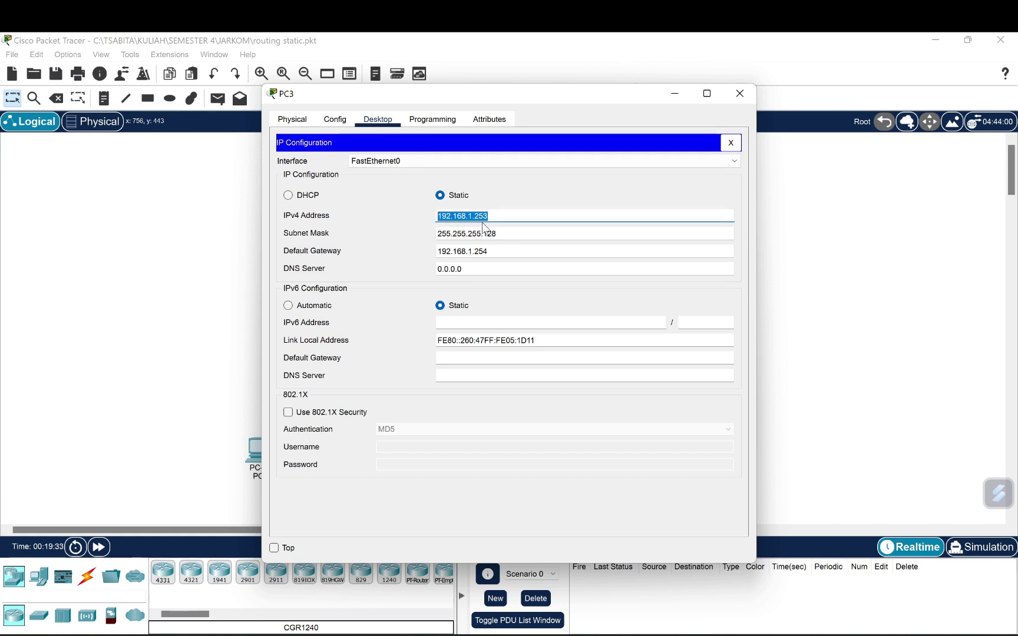
pyautogui.press('Tab')
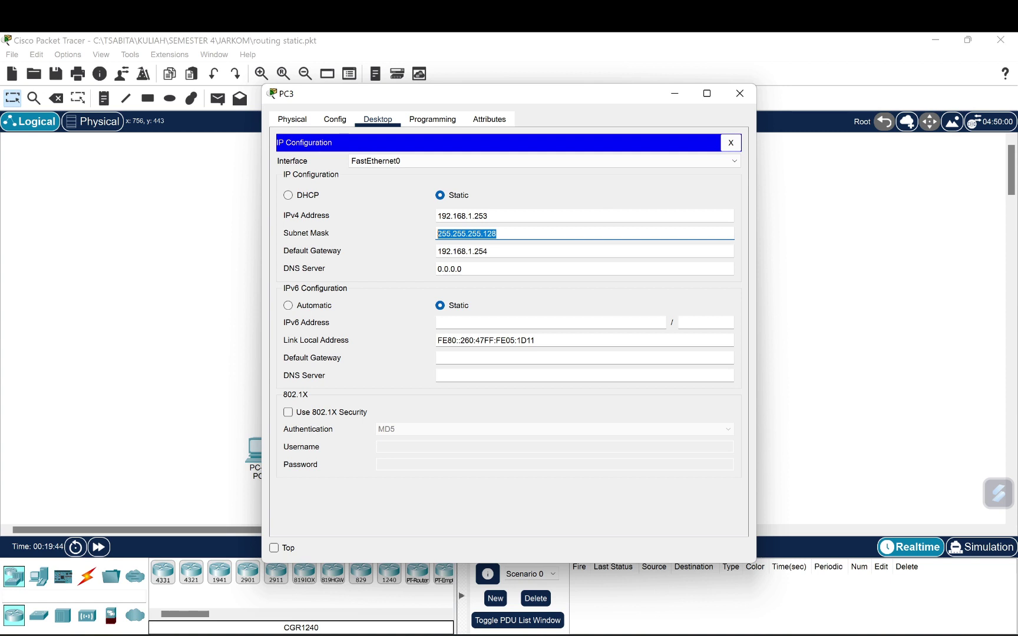
pyautogui.press('Tab')
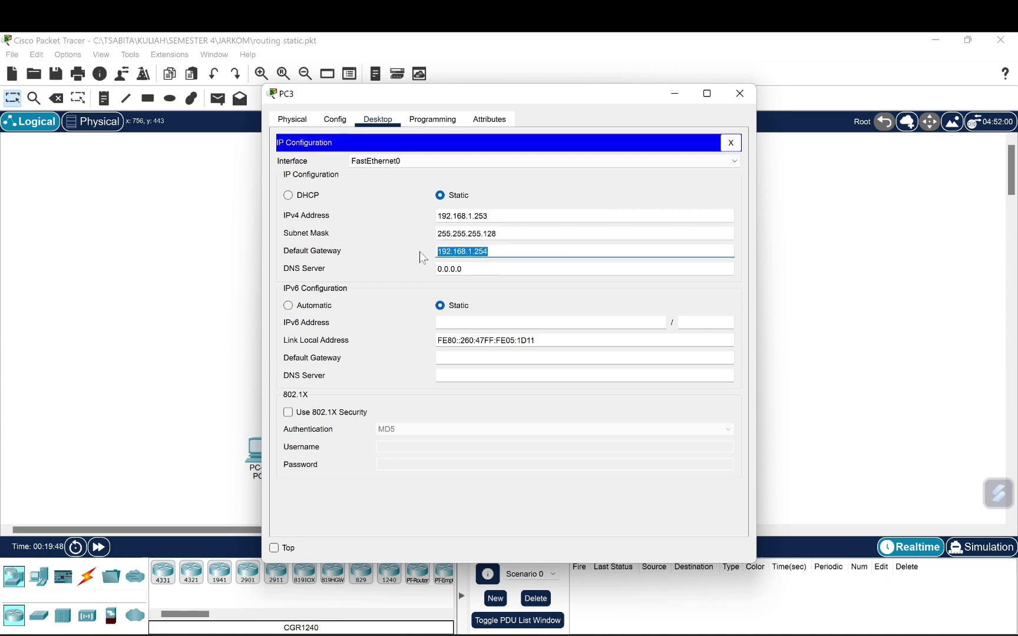
pyautogui.click(740, 93)
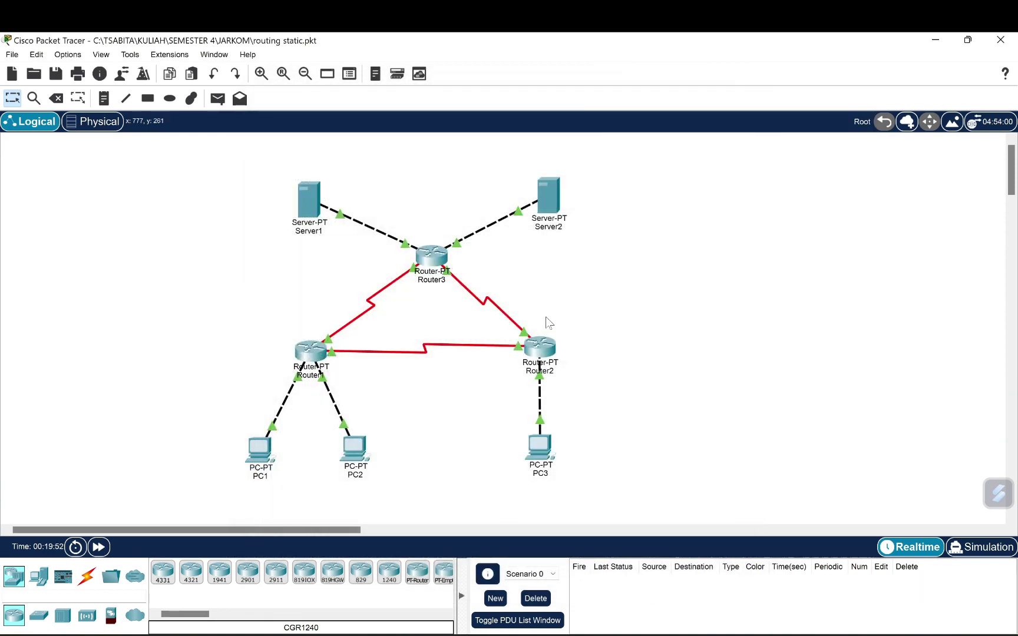
# Review Server1's static IPv4 address, subnet mask and default gateway in its IP configuration, and close the device window.
pyautogui.click(312, 206)
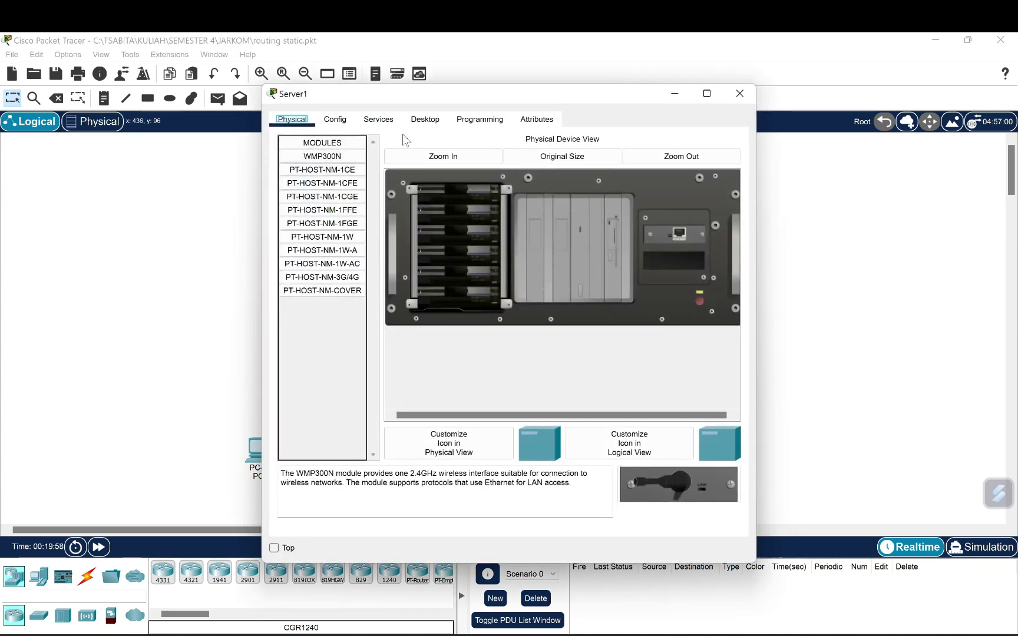
pyautogui.click(412, 123)
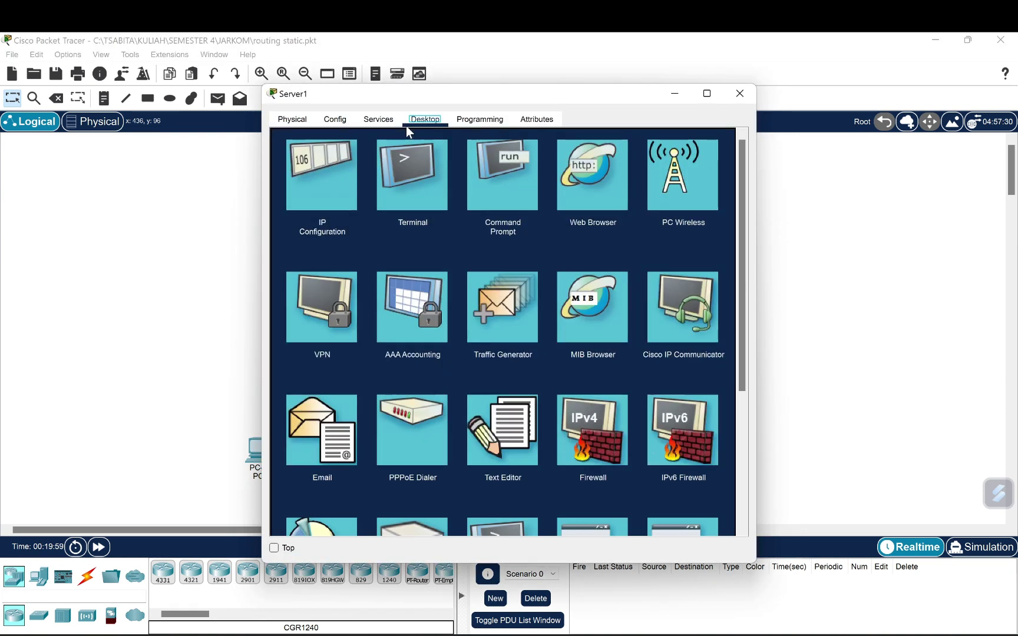
pyautogui.click(340, 158)
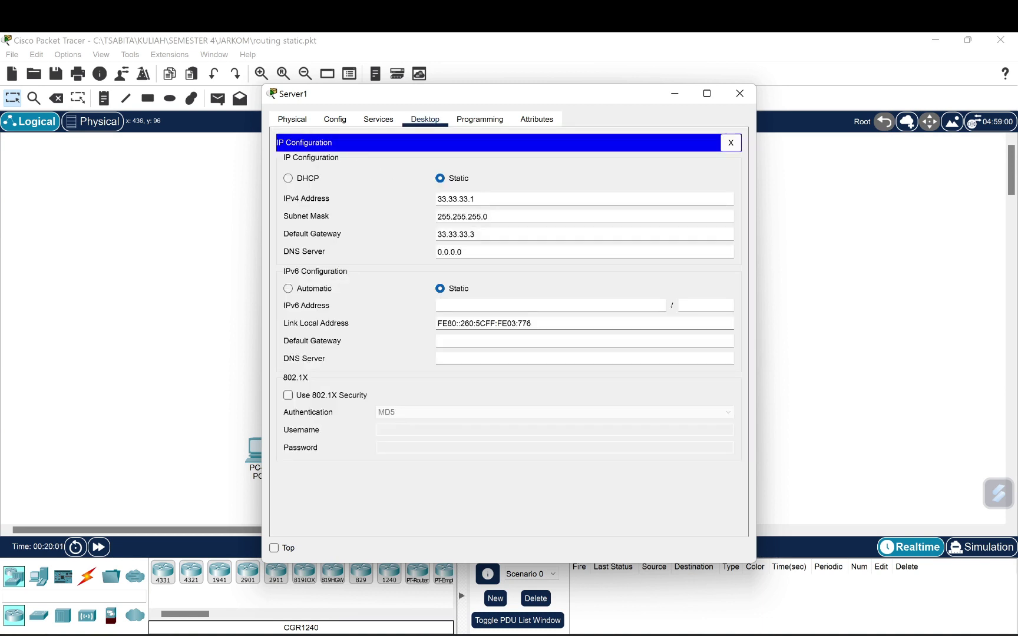
pyautogui.moveTo(475, 199); pyautogui.dragTo(428, 204)
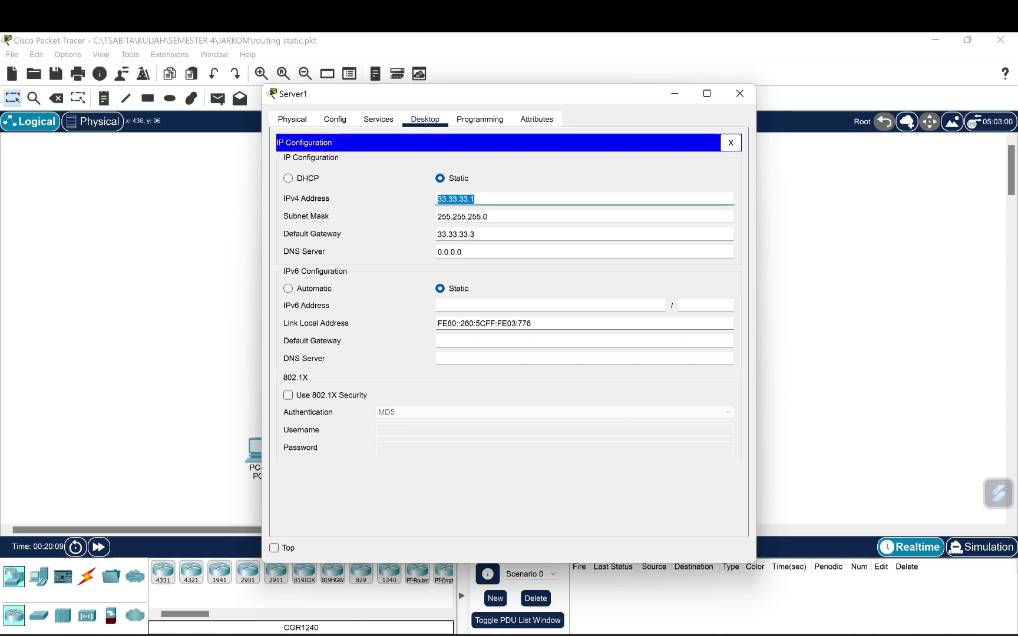
pyautogui.press('Tab')
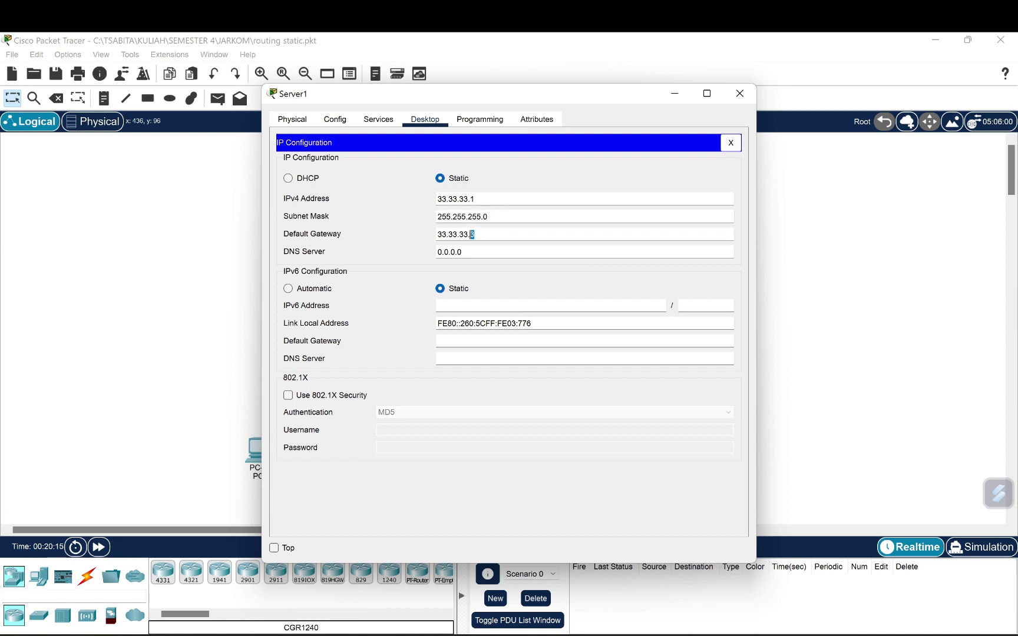
pyautogui.doubleClick(472, 234)
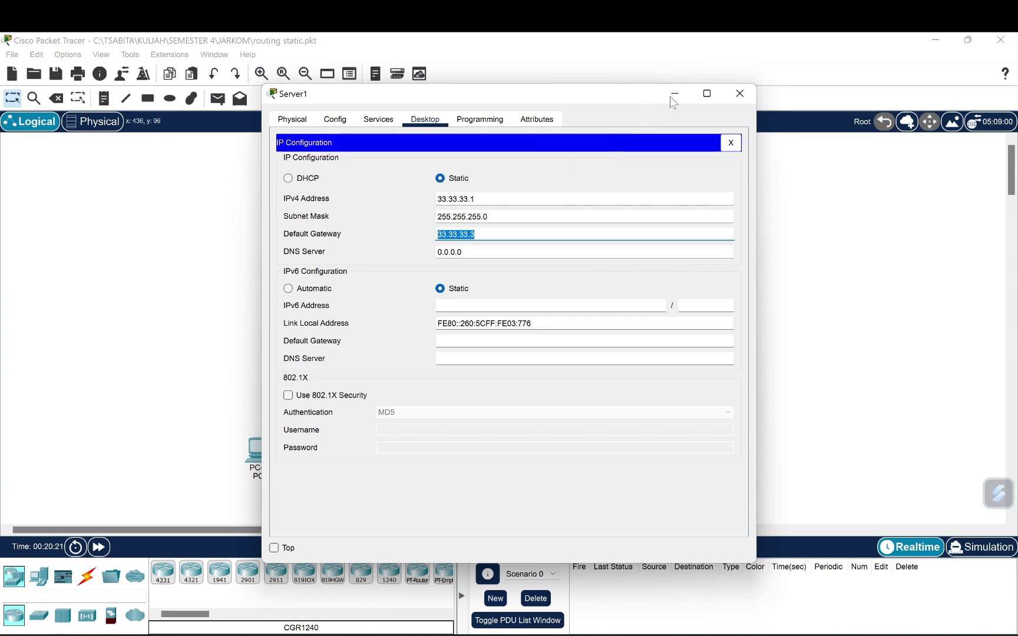
pyautogui.click(744, 92)
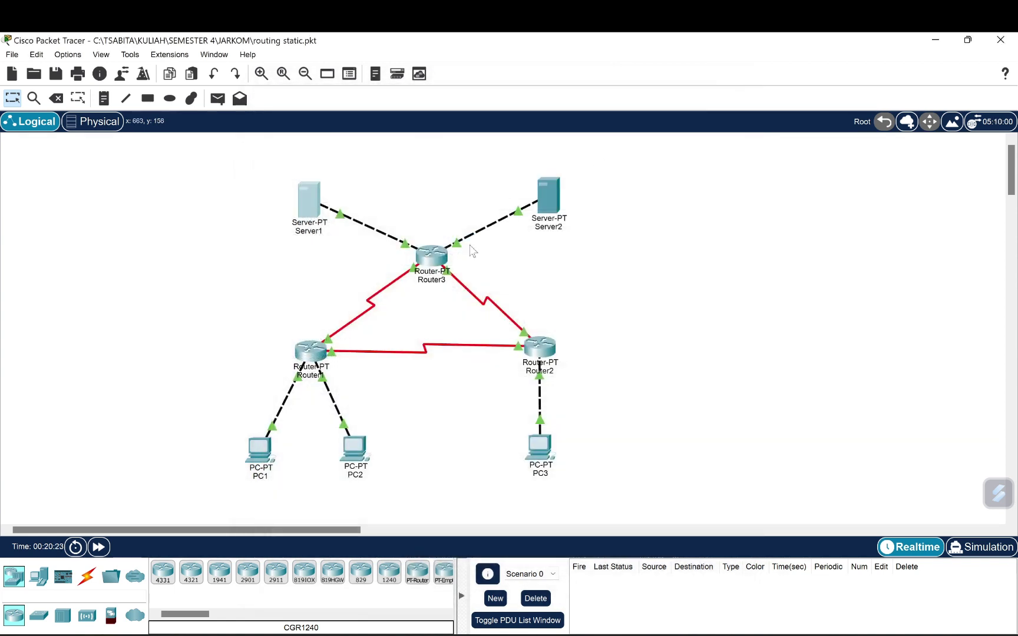
# Review Server2's static IPv4 address, subnet mask and default gateway in its IP configuration, and close the device window.
pyautogui.click(544, 187)
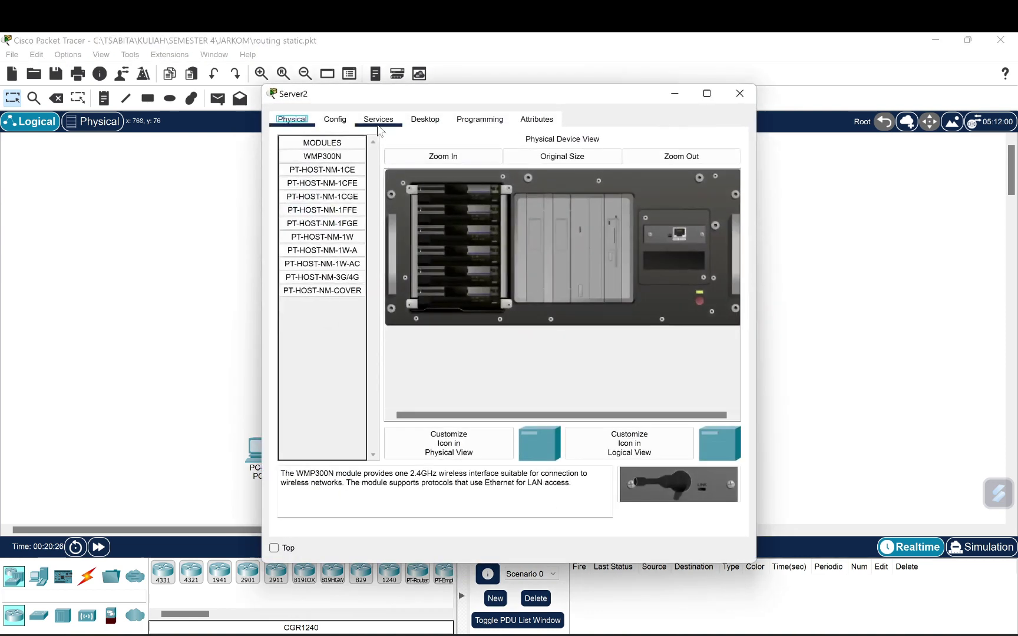
pyautogui.click(412, 124)
pyautogui.click(324, 198)
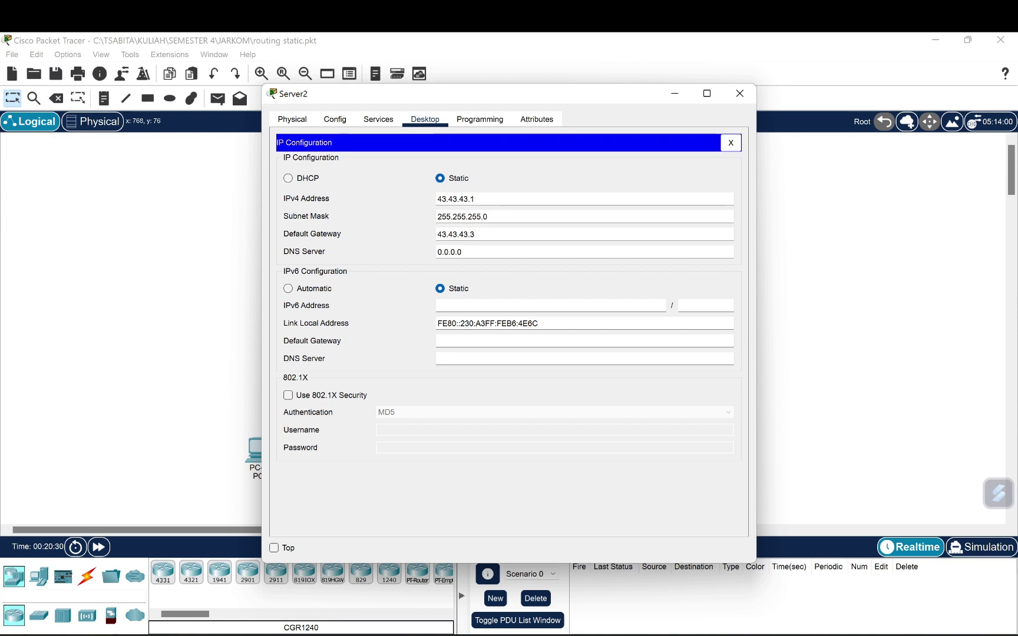
pyautogui.doubleClick(455, 199)
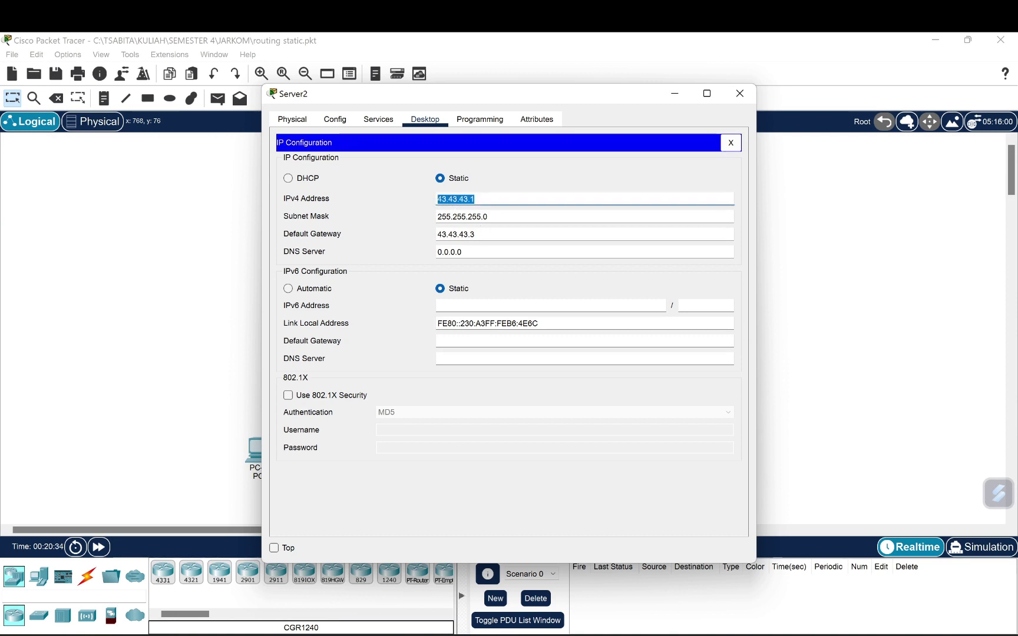
pyautogui.click(487, 216)
pyautogui.moveTo(487, 217); pyautogui.dragTo(424, 221)
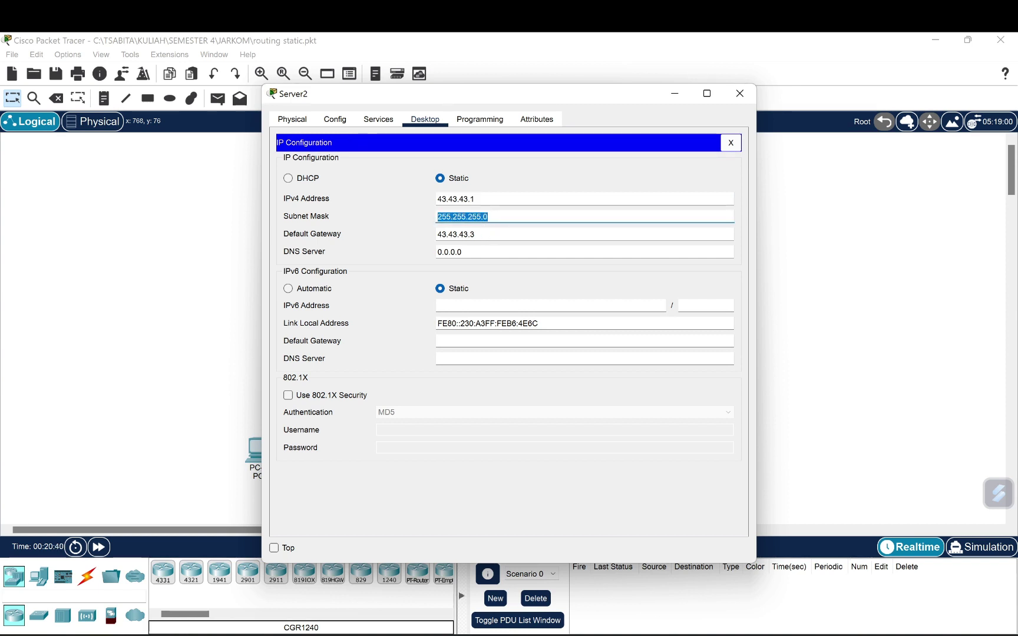
pyautogui.click(475, 234)
pyautogui.moveTo(475, 234)
pyautogui.mouseDown()
pyautogui.moveTo(435, 237)
pyautogui.moveTo(476, 235)
pyautogui.mouseUp()
pyautogui.click(476, 235)
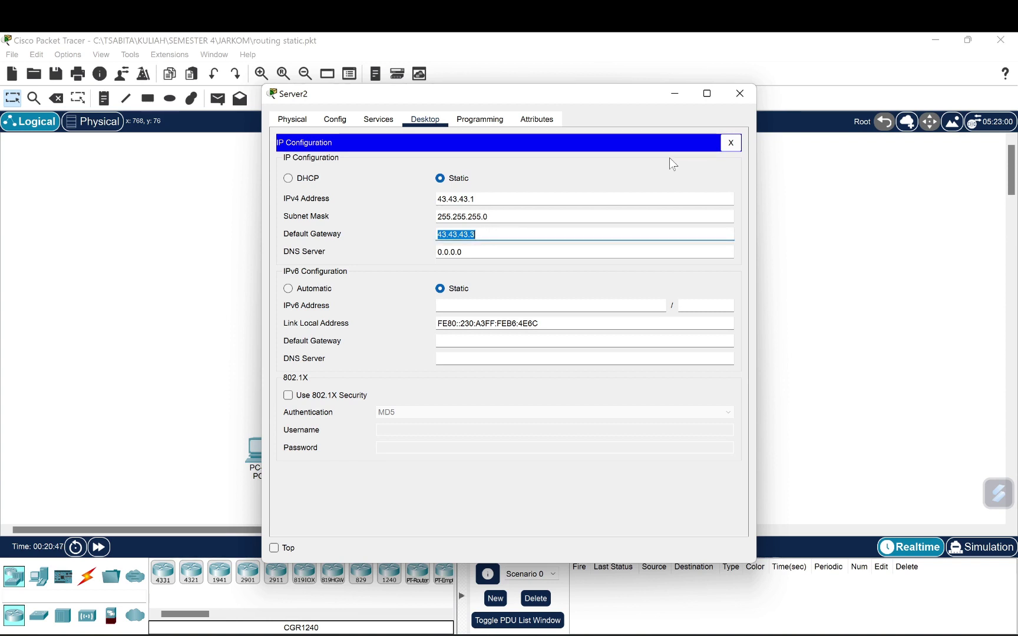
pyautogui.click(738, 98)
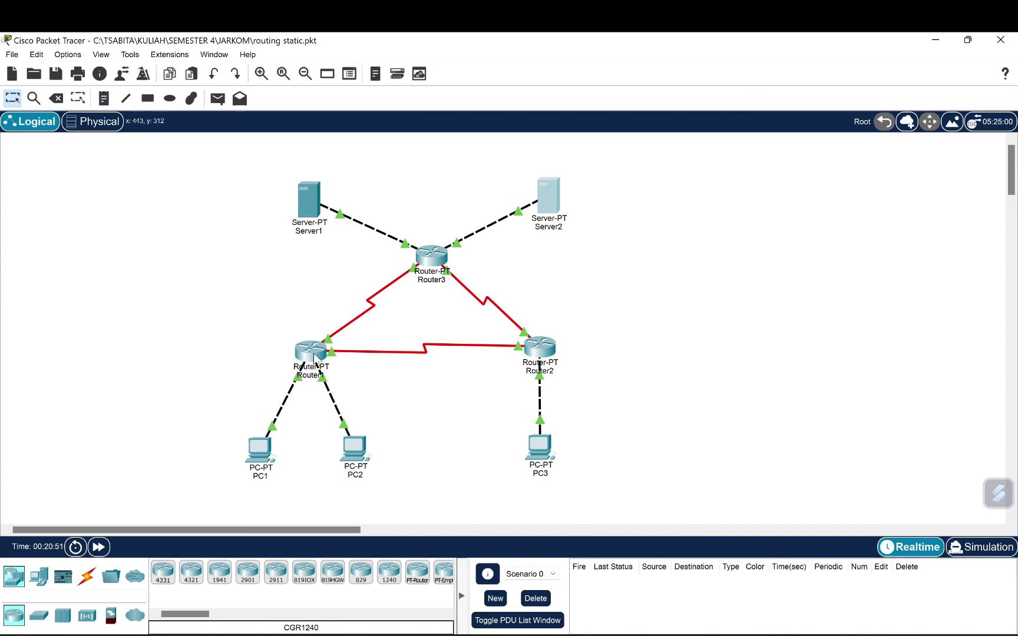
# Open Router1's configuration and review the IPv4 address and subnet mask of its FastEthernet0/0 interface.
pyautogui.moveTo(315, 356)
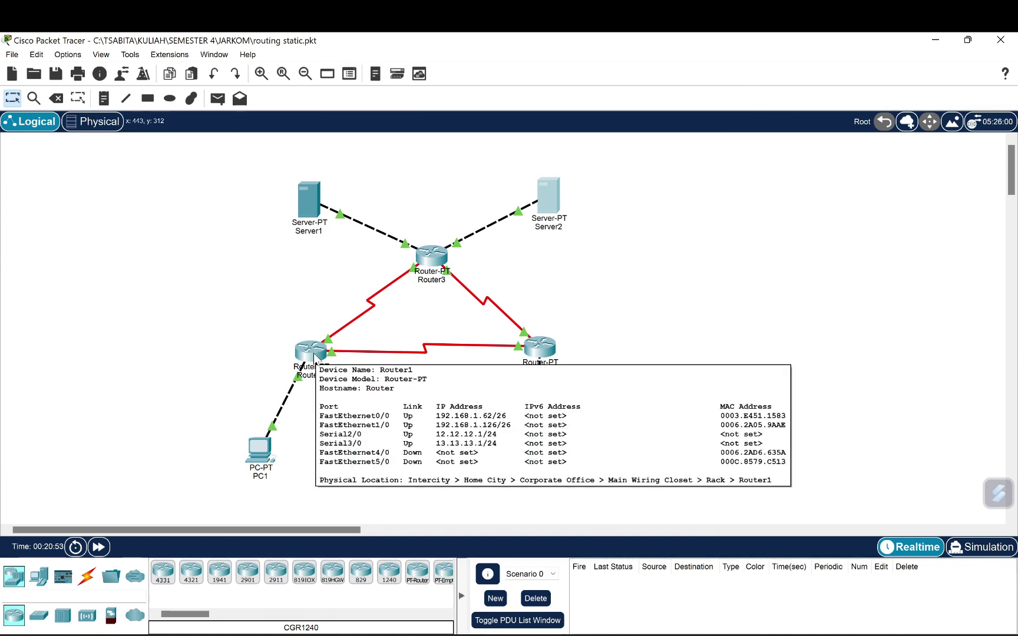
pyautogui.click(312, 353)
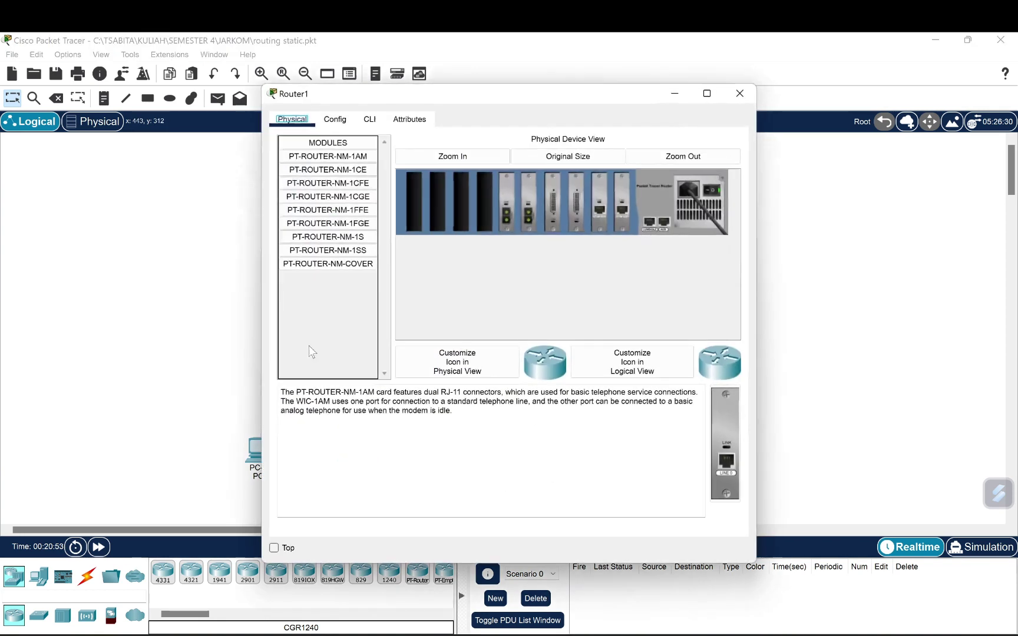
pyautogui.click(335, 121)
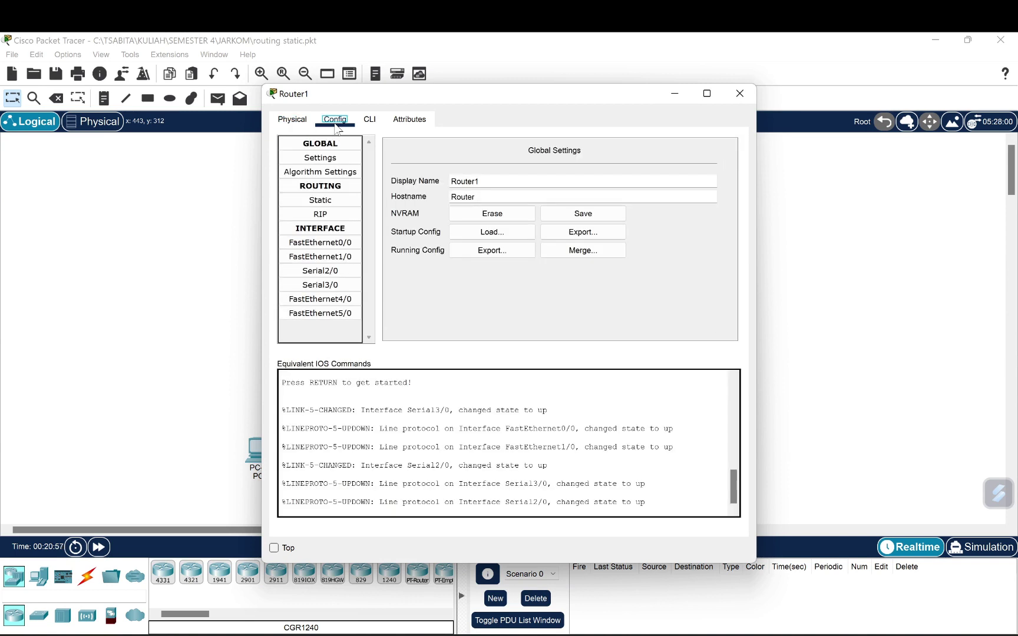
pyautogui.click(335, 244)
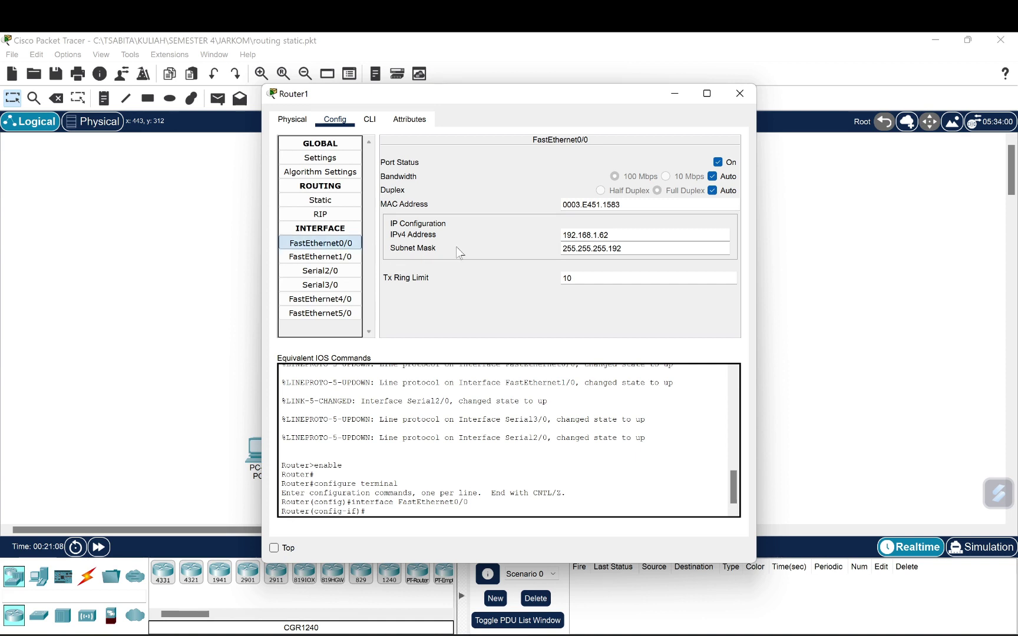
pyautogui.moveTo(610, 235); pyautogui.dragTo(560, 235)
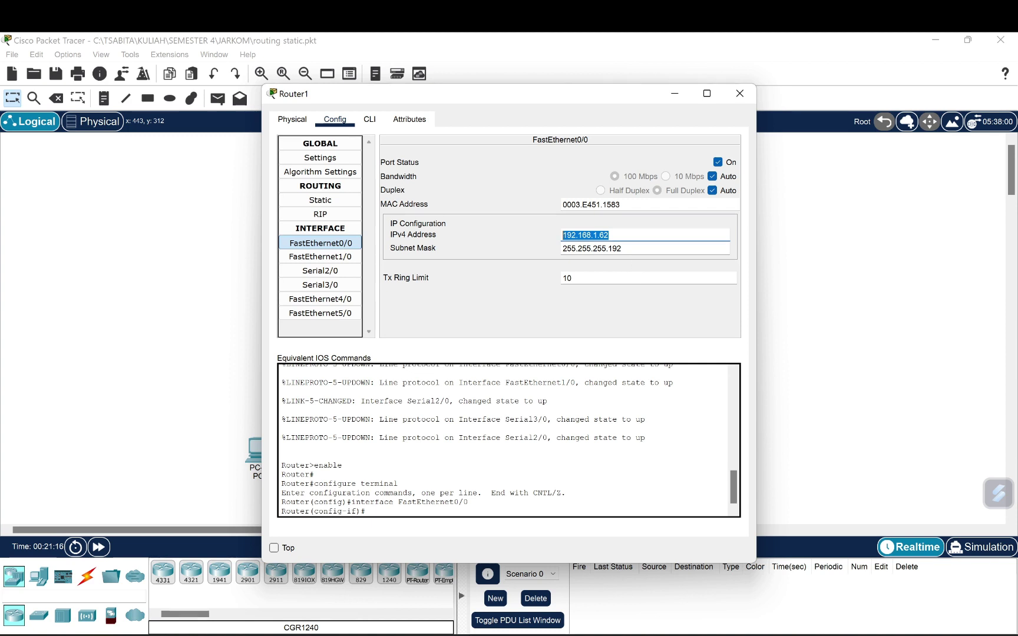
pyautogui.moveTo(624, 248); pyautogui.dragTo(552, 256)
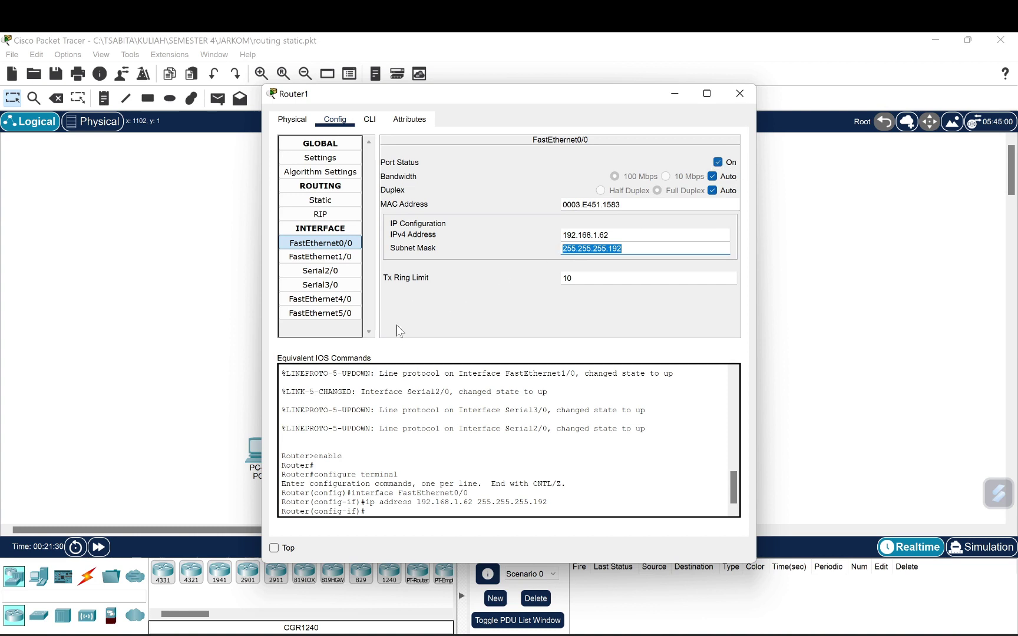
# Review the IPv4 address and subnet mask of Router1's FastEthernet1/0 interface, and switch its port status off.
pyautogui.click(316, 259)
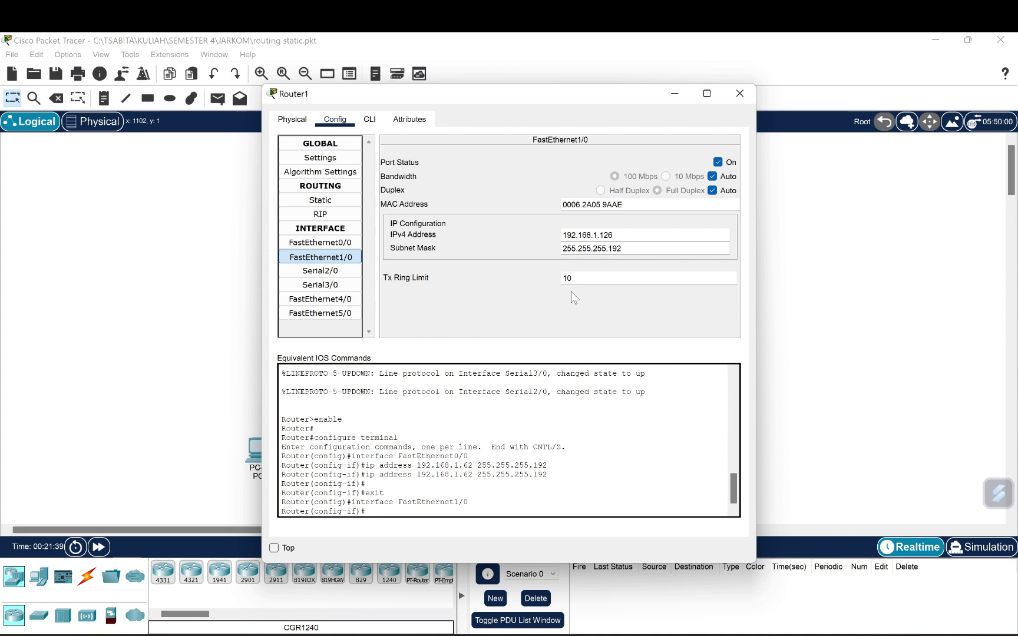
pyautogui.moveTo(614, 235); pyautogui.dragTo(562, 235)
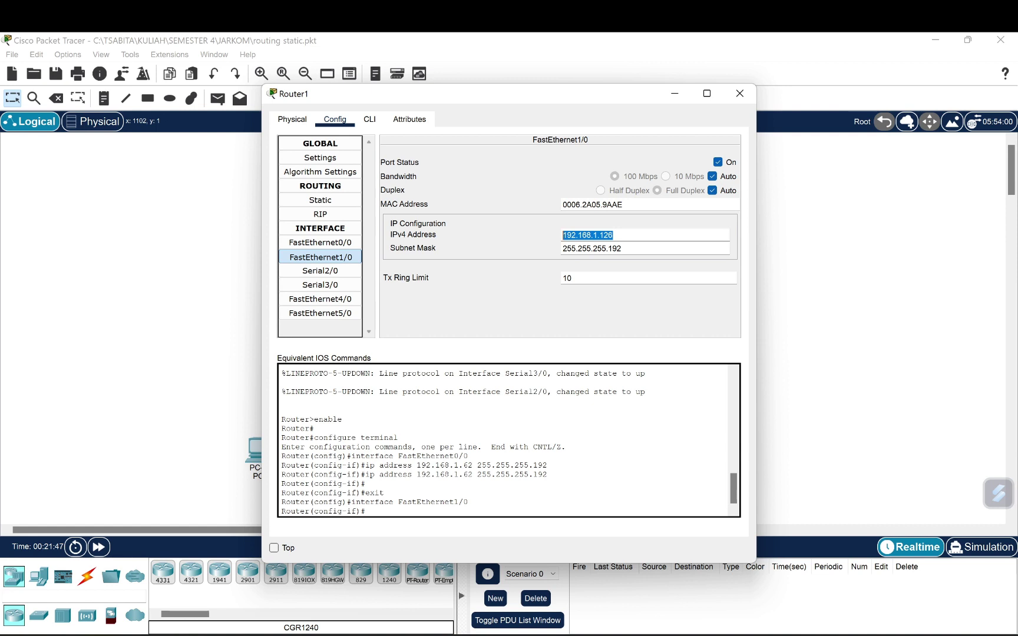
pyautogui.moveTo(625, 249); pyautogui.dragTo(554, 253)
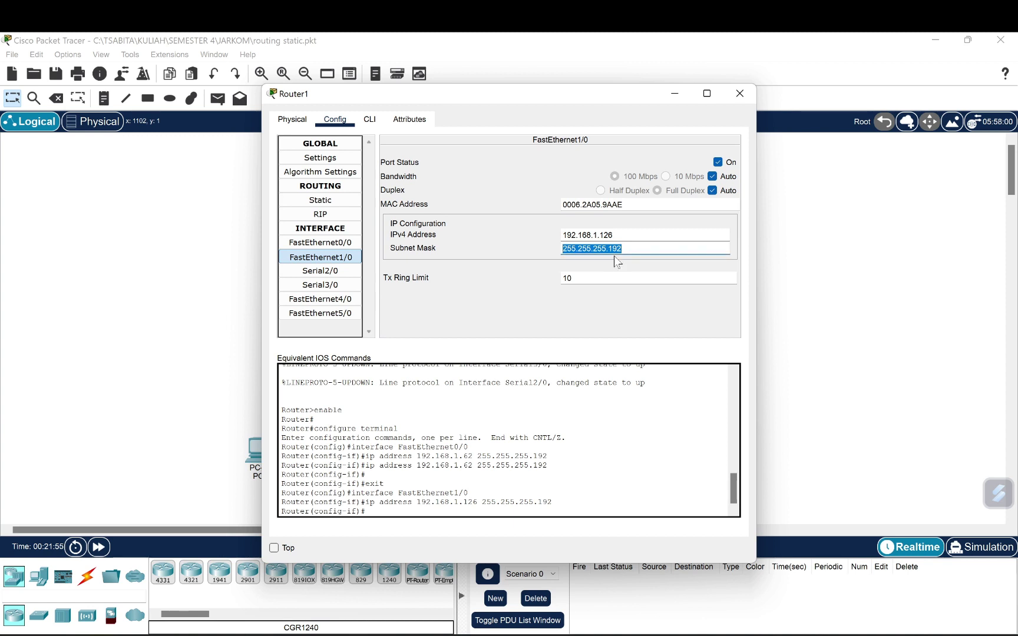
pyautogui.click(731, 163)
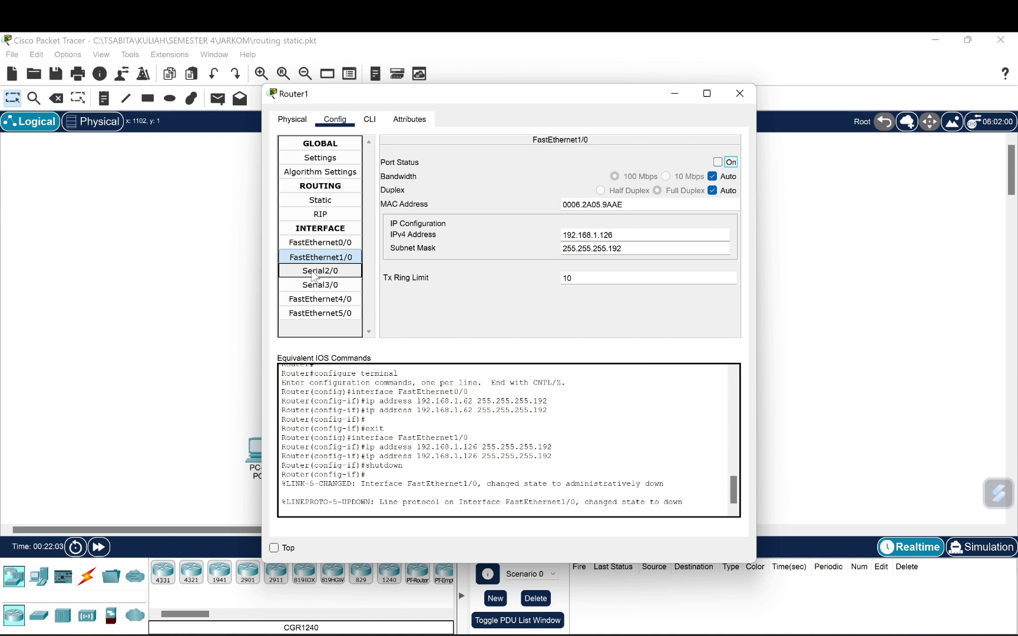
# Review the IPv4 address and subnet mask of Router1's Serial2/0 interface.
pyautogui.click(313, 272)
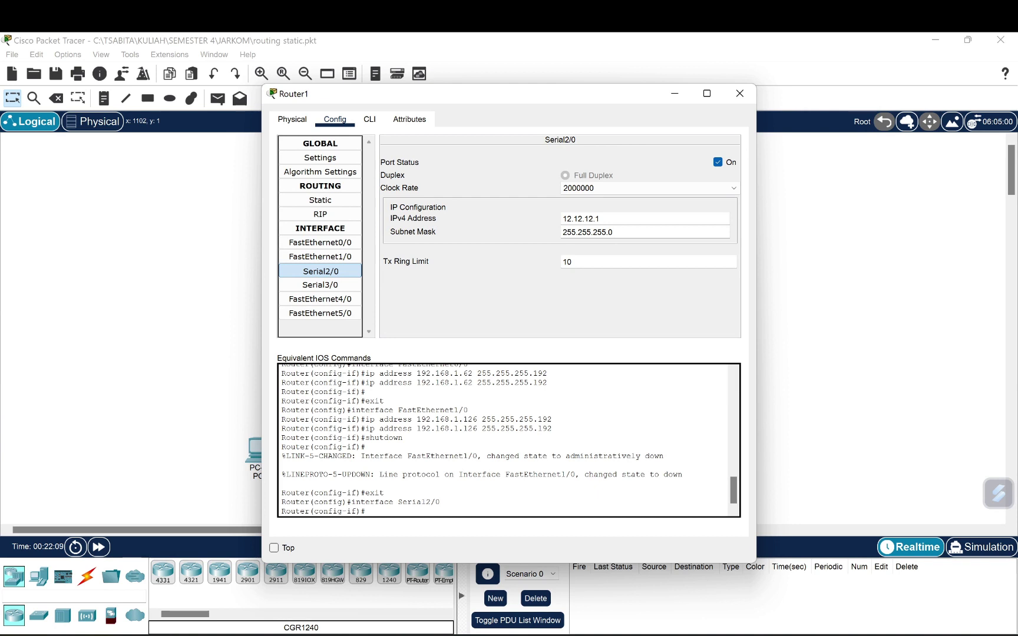
pyautogui.hotkey('shift', 'Left')
pyautogui.hotkey('shift', 'Left')
pyautogui.hotkey('shift', 'Left')
pyautogui.hotkey('shift', 'Left')
pyautogui.hotkey('shift', 'Left')
pyautogui.hotkey('shift', 'Left')
pyautogui.hotkey('shift', 'Left')
pyautogui.hotkey('shift', 'Left')
pyautogui.hotkey('shift', 'Left')
pyautogui.hotkey('shift', 'Left')
pyautogui.hotkey('shift', 'Right')
pyautogui.hotkey('shift', 'Right')
pyautogui.hotkey('shift', 'Right')
pyautogui.hotkey('shift', 'Right')
pyautogui.hotkey('shift', 'Right')
pyautogui.hotkey('shift', 'Left')
pyautogui.hotkey('shift', 'Left')
pyautogui.hotkey('shift', 'Left')
pyautogui.hotkey('shift', 'Left')
pyautogui.hotkey('shift', 'Left')
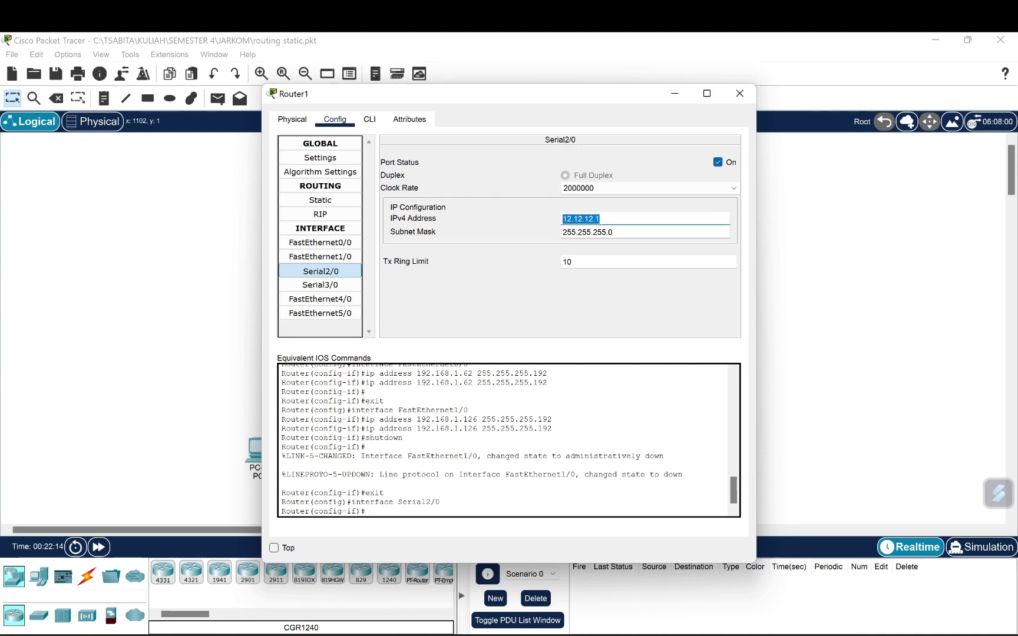
pyautogui.press('Tab')
pyautogui.hotkey('shift', 'Left')
pyautogui.hotkey('shift', 'Left')
pyautogui.hotkey('shift', 'Left')
pyautogui.hotkey('shift', 'Left')
pyautogui.hotkey('shift', 'Left')
pyautogui.hotkey('shift', 'Left')
pyautogui.hotkey('shift', 'Left')
pyautogui.hotkey('shift', 'Left')
pyautogui.hotkey('shift', 'Left')
pyautogui.hotkey('shift', 'Left')
pyautogui.hotkey('shift', 'Left')
pyautogui.hotkey('shift', 'Left')
pyautogui.hotkey('shift', 'Left')
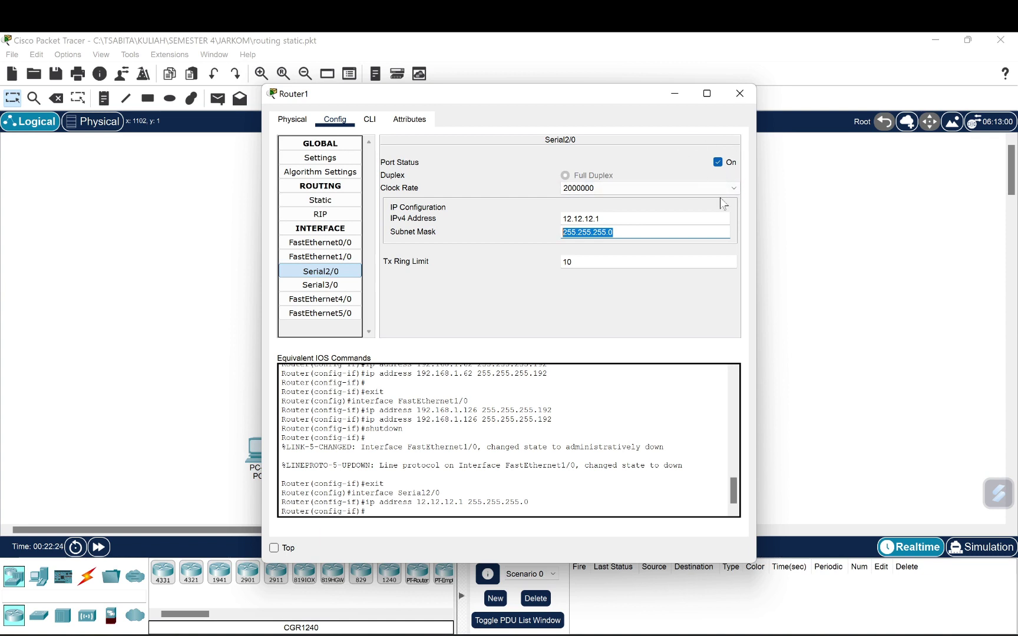
# Review the IPv4 address and subnet mask of Router1's Serial3/0 interface, and close the device window.
pyautogui.click(303, 286)
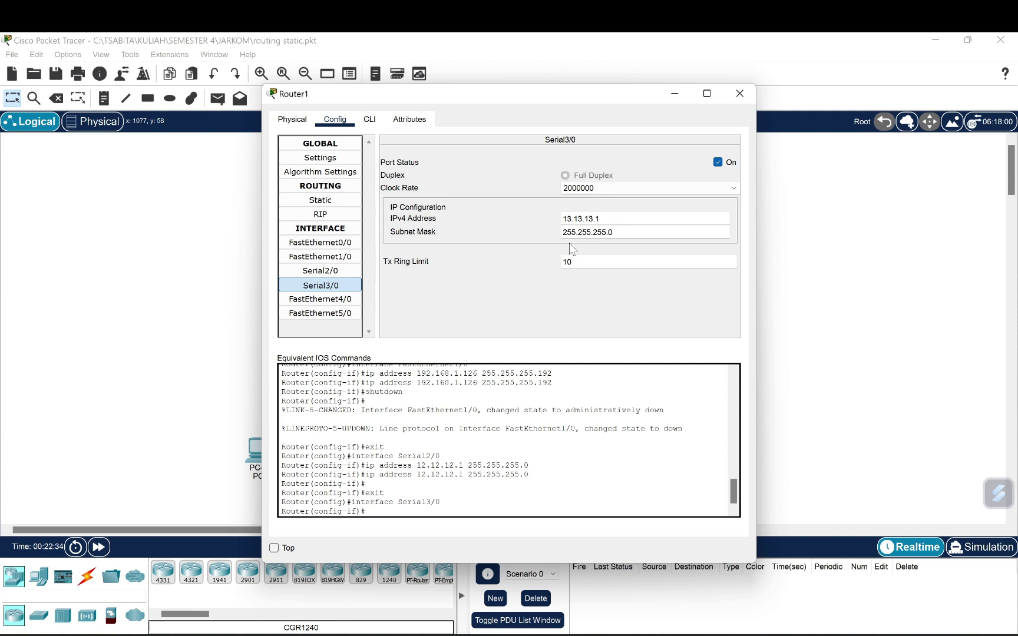
pyautogui.click(600, 218)
pyautogui.moveTo(600, 219); pyautogui.dragTo(561, 219)
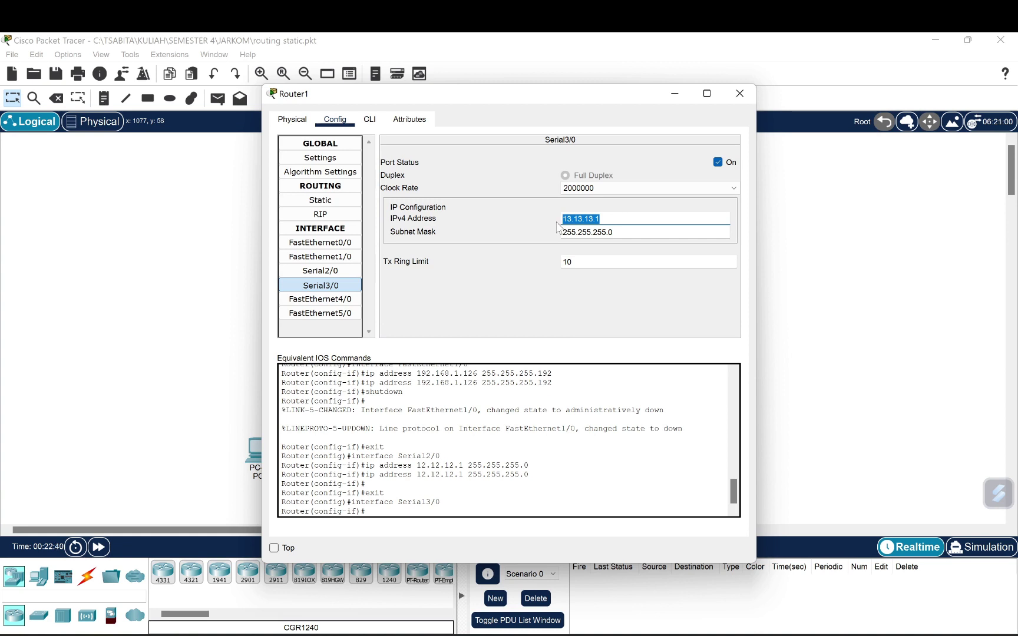
pyautogui.moveTo(614, 232); pyautogui.dragTo(560, 233)
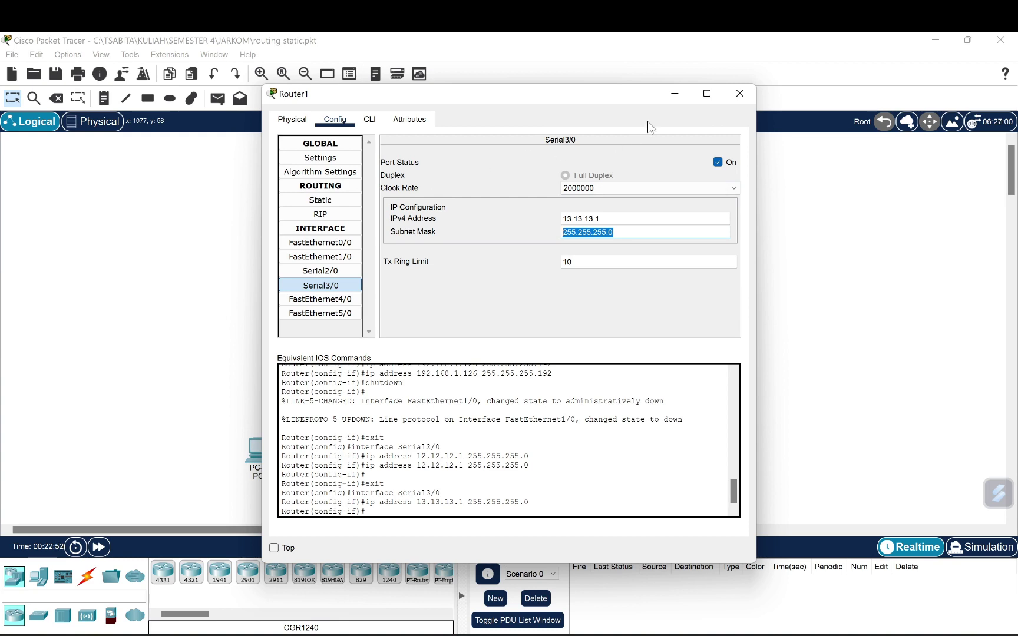
pyautogui.click(742, 95)
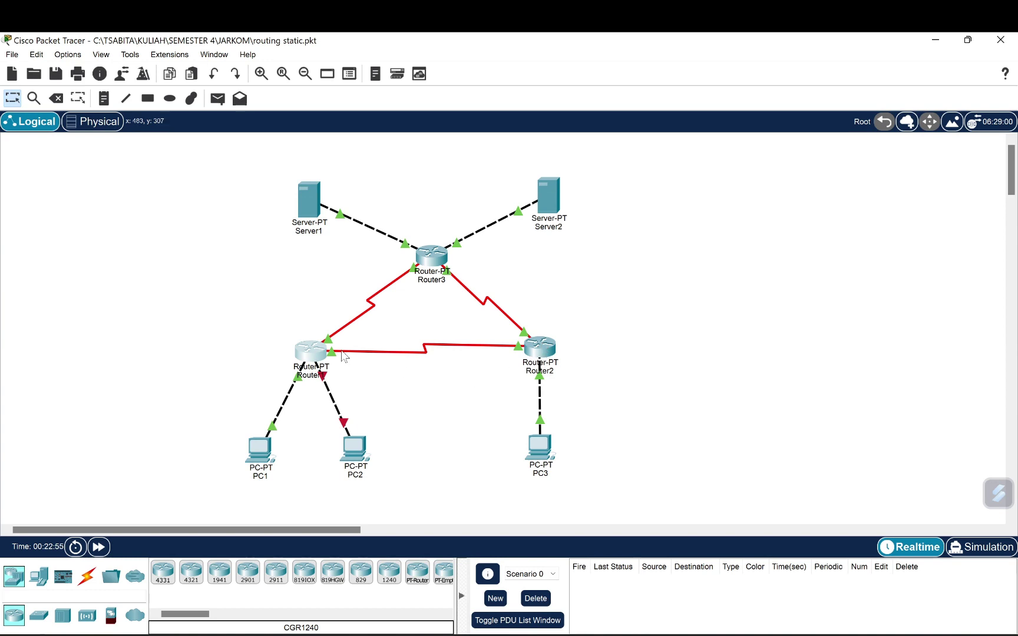
# Reopen Router1's configuration, switch the FastEthernet1/0 port status back on, and close the device window.
pyautogui.click(311, 357)
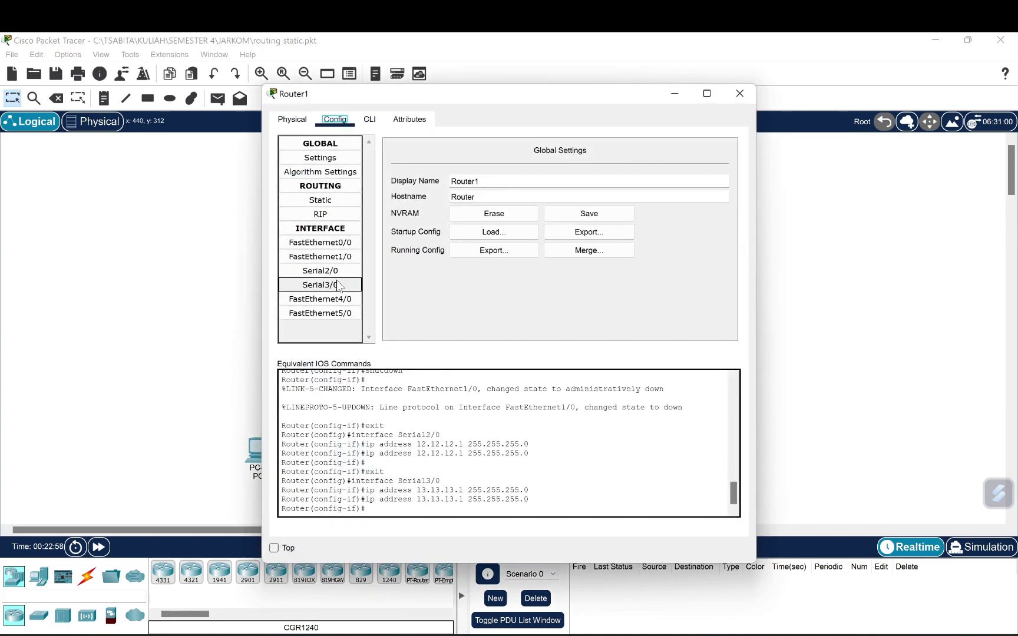
pyautogui.click(341, 259)
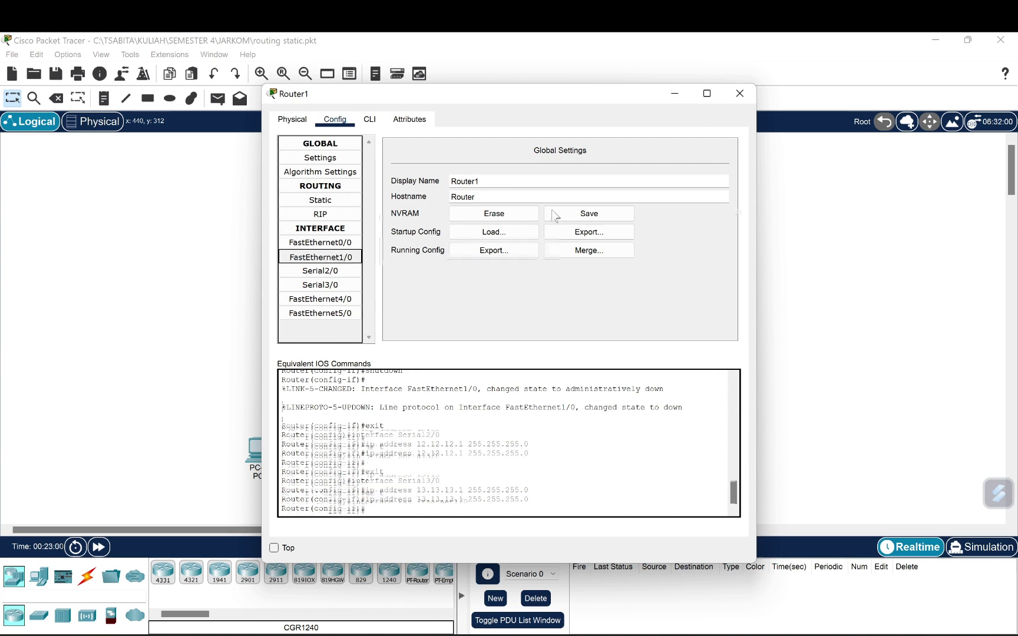
pyautogui.click(718, 163)
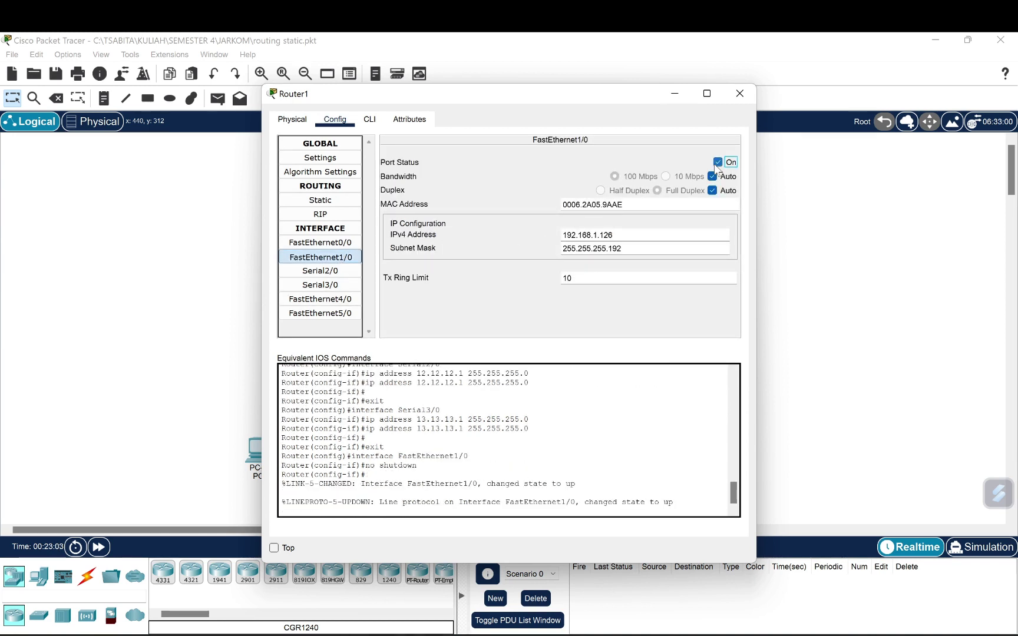
pyautogui.click(741, 94)
# Open Router2's configuration and review the IPv4 address and subnet mask of its FastEthernet0/0 interface.
pyautogui.click(539, 348)
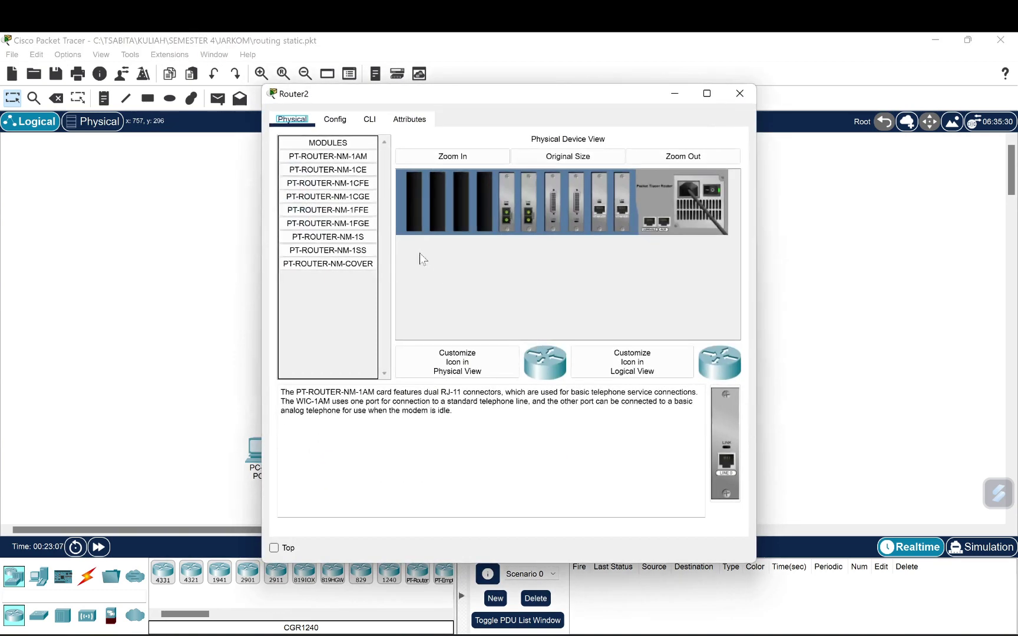
pyautogui.click(337, 122)
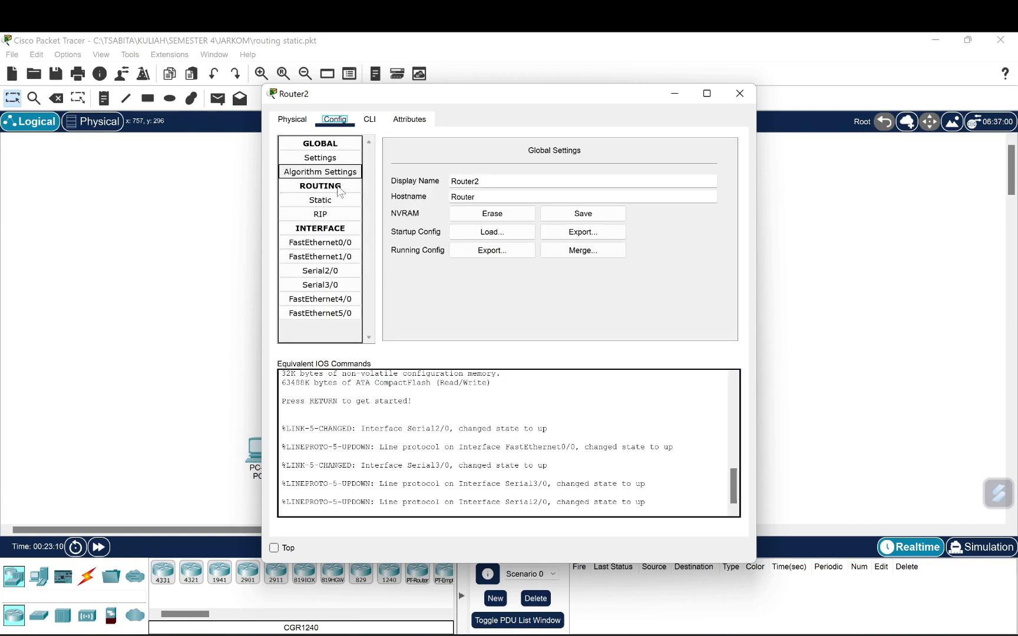
pyautogui.click(354, 243)
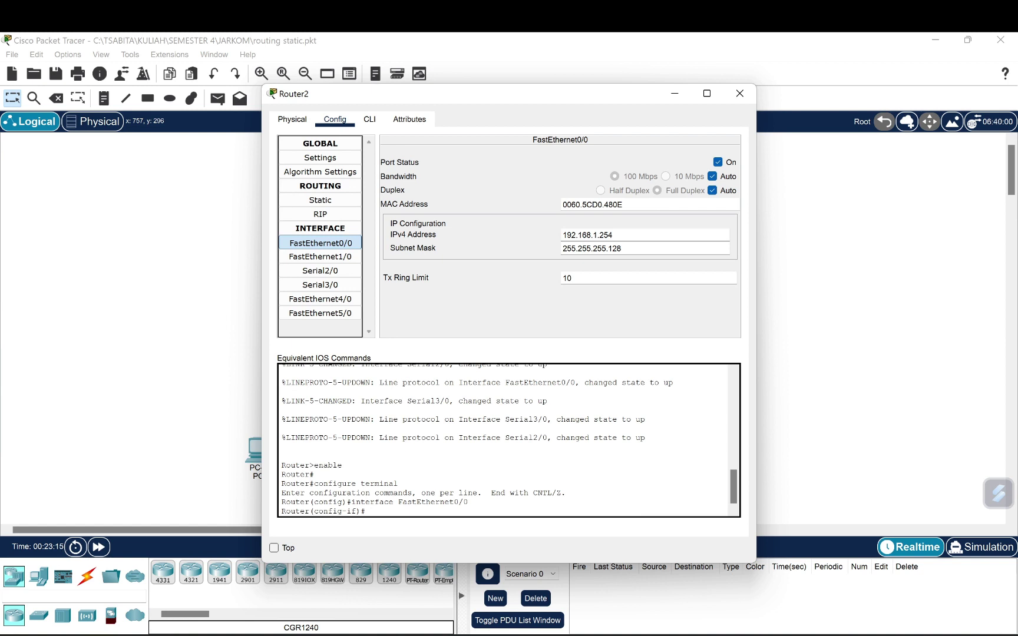
pyautogui.moveTo(613, 235); pyautogui.dragTo(561, 235)
pyautogui.moveTo(622, 248); pyautogui.dragTo(547, 245)
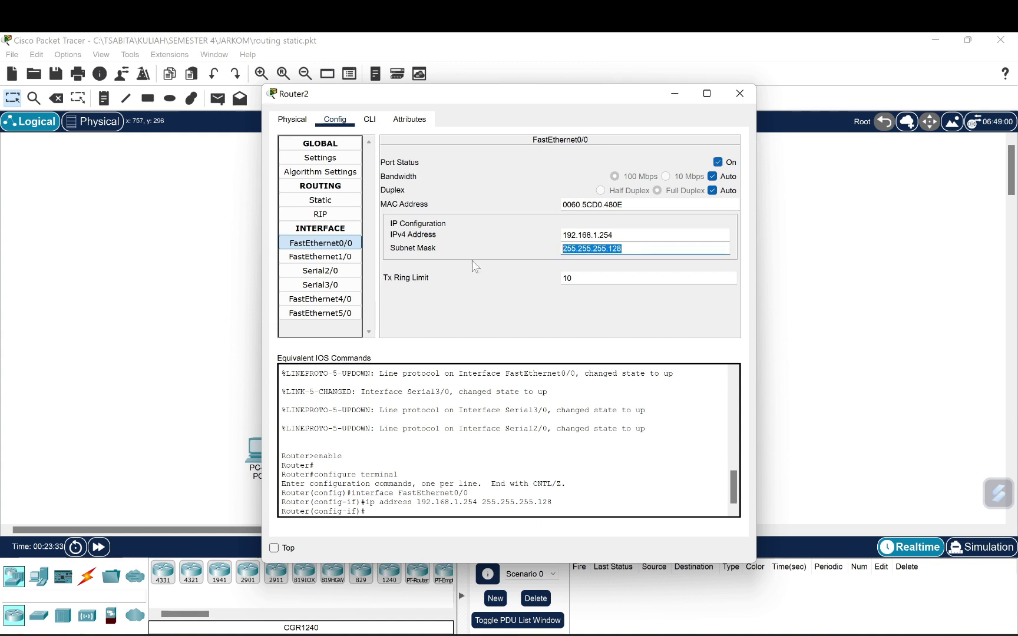
# Review the IPv4 address and subnet mask of Router2's Serial2/0 interface.
pyautogui.click(298, 271)
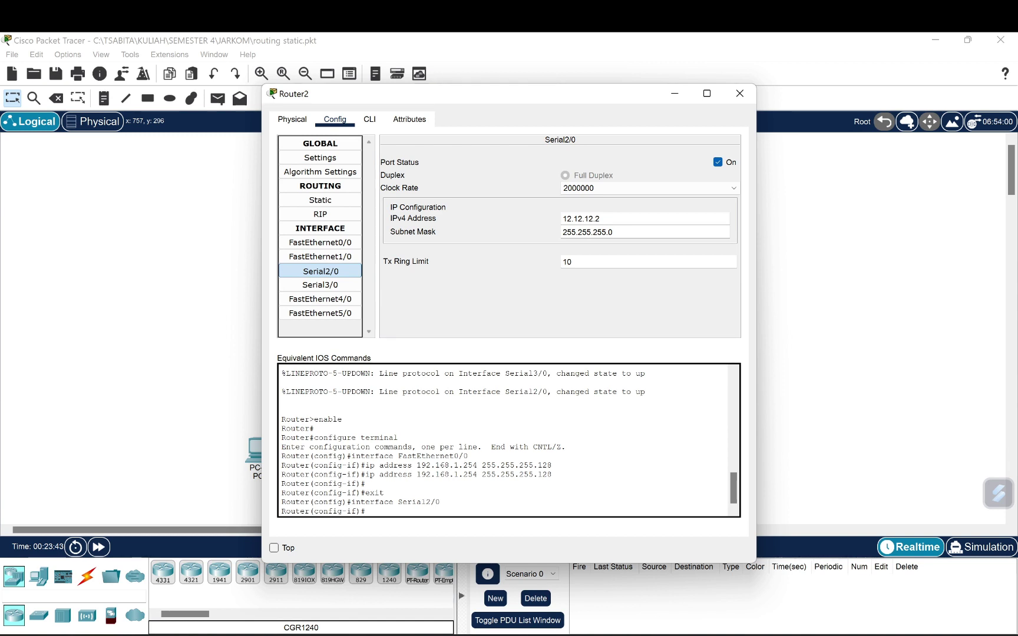
pyautogui.moveTo(600, 218); pyautogui.dragTo(552, 222)
pyautogui.click(551, 222)
pyautogui.click(603, 220)
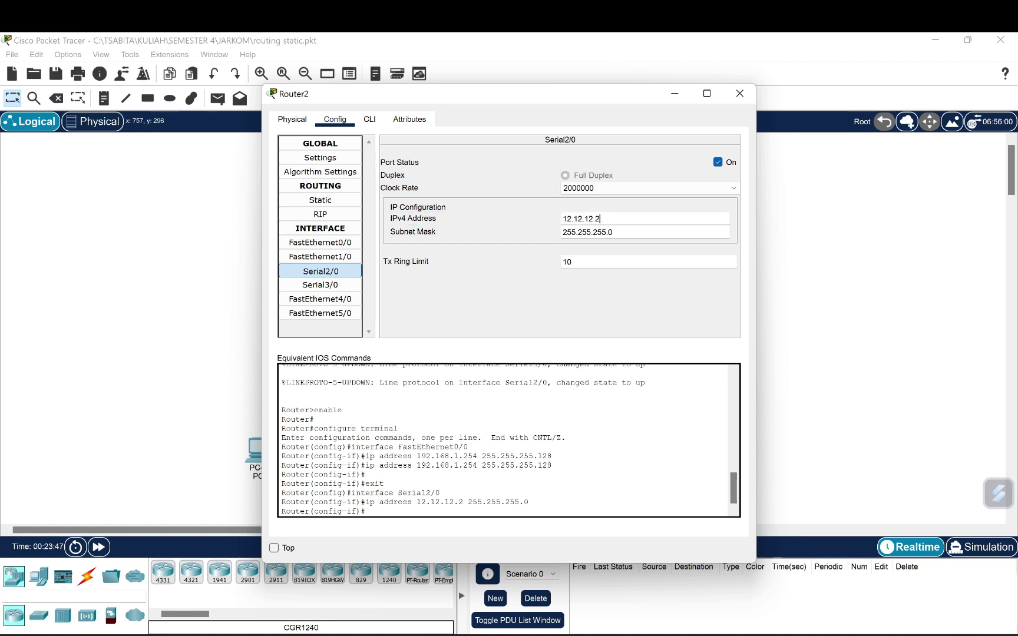
pyautogui.moveTo(601, 219); pyautogui.dragTo(561, 232)
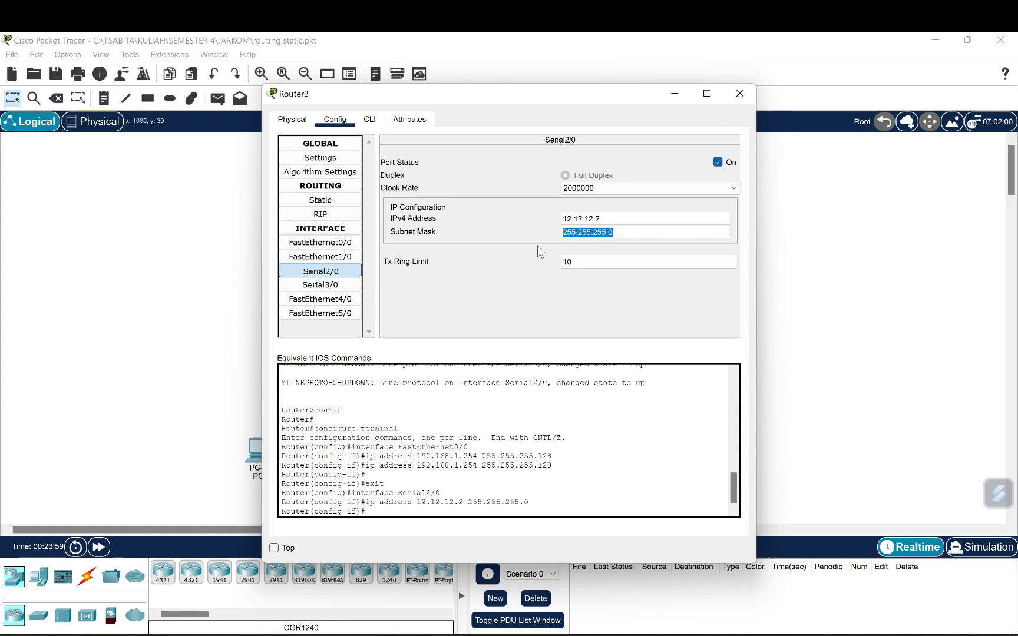
# Review the IPv4 address and subnet mask of Router2's Serial3/0 interface, and close the device window.
pyautogui.click(320, 285)
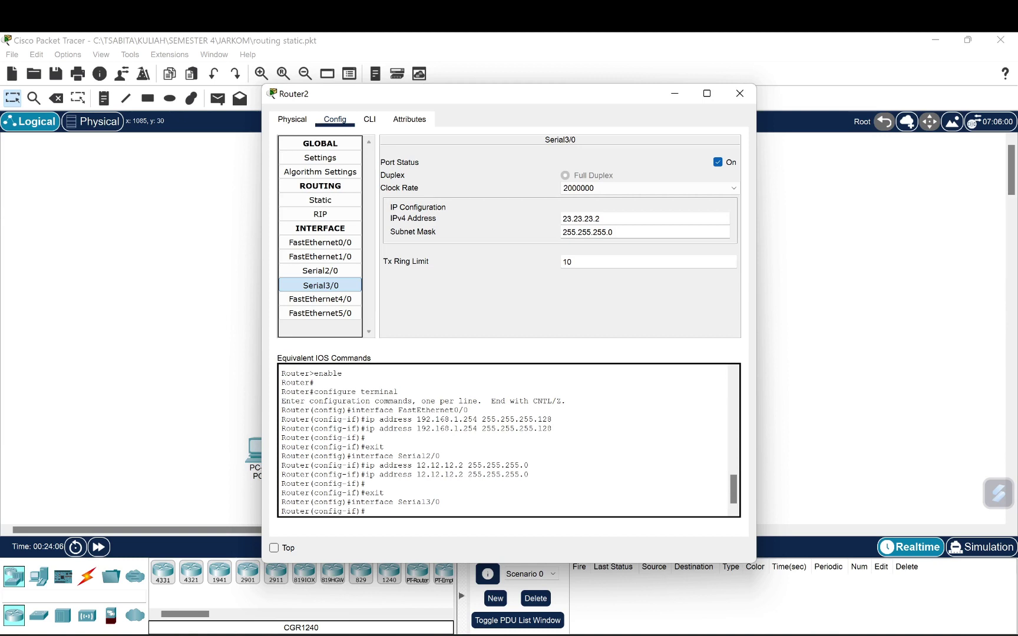
pyautogui.moveTo(601, 218); pyautogui.dragTo(555, 218)
pyautogui.moveTo(614, 232); pyautogui.dragTo(561, 232)
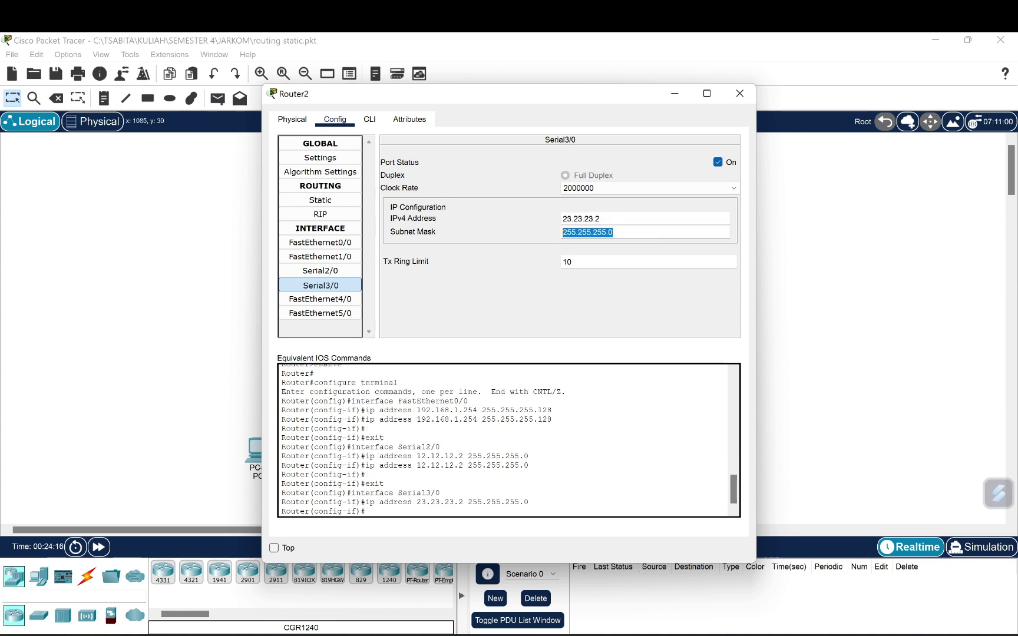
pyautogui.click(533, 235)
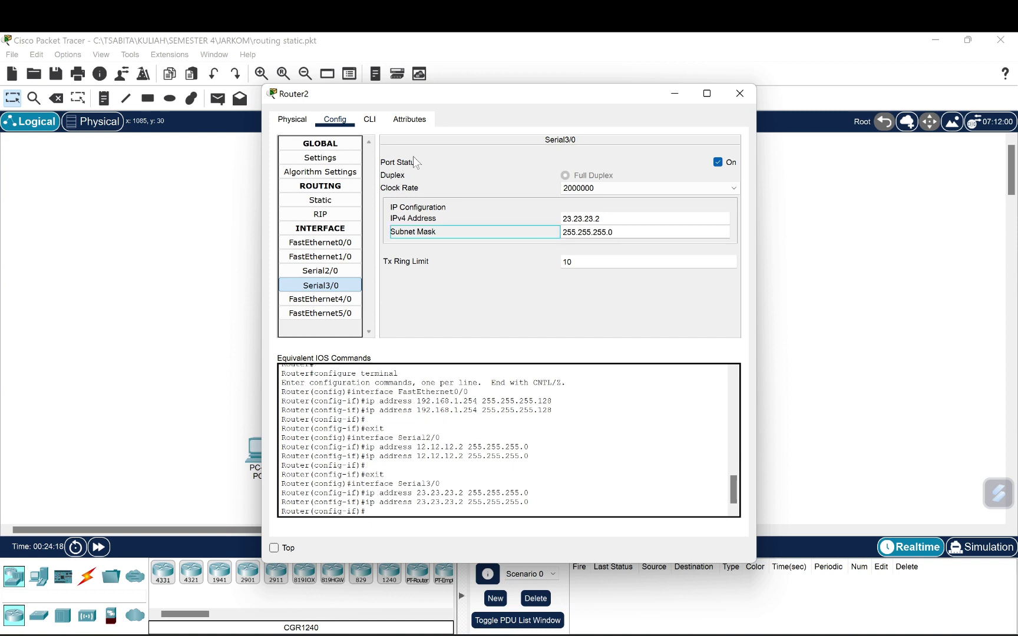
pyautogui.click(741, 93)
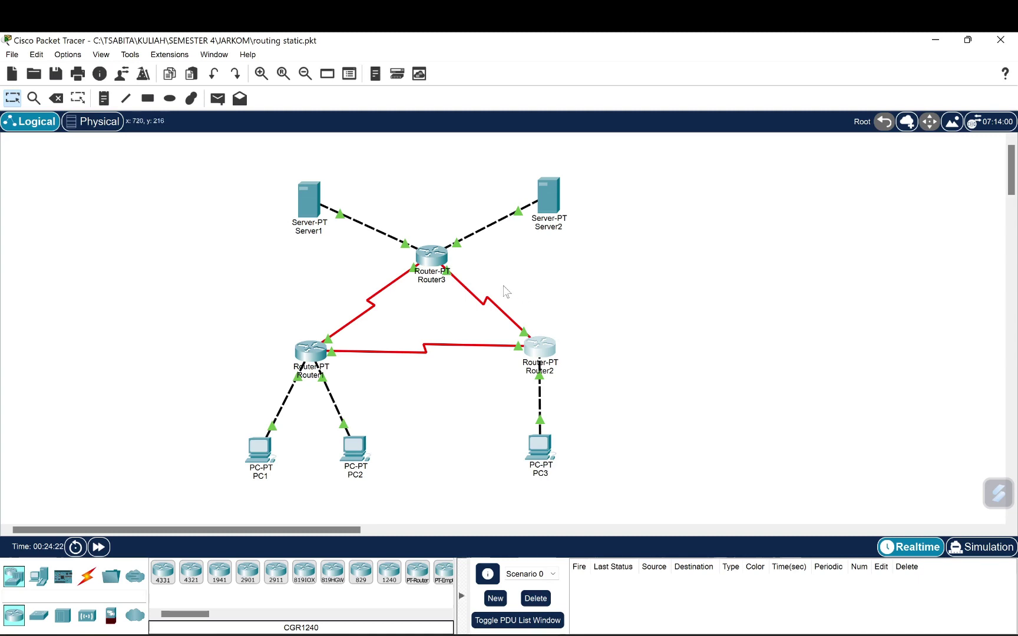
# Open Router3's configuration and review the IPv4 address and subnet mask of its FastEthernet0/0 interface.
pyautogui.click(430, 263)
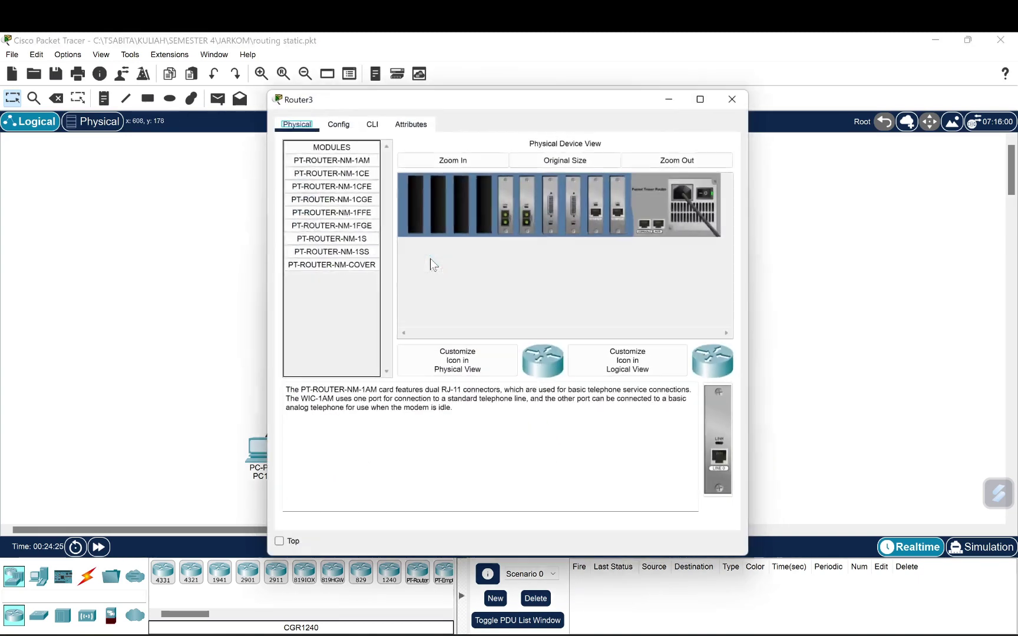
pyautogui.click(340, 121)
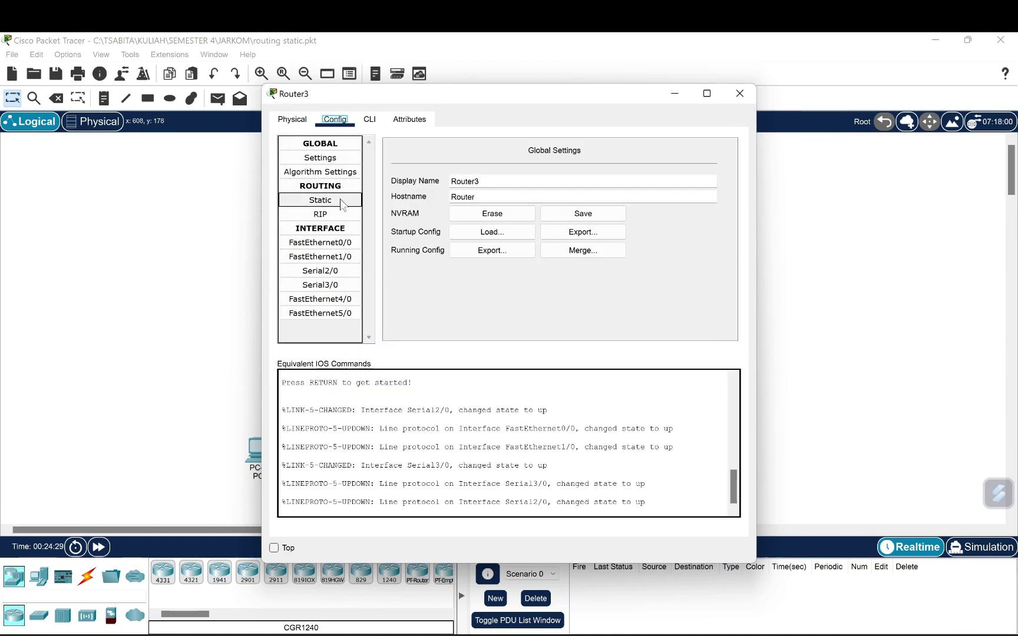
pyautogui.click(341, 244)
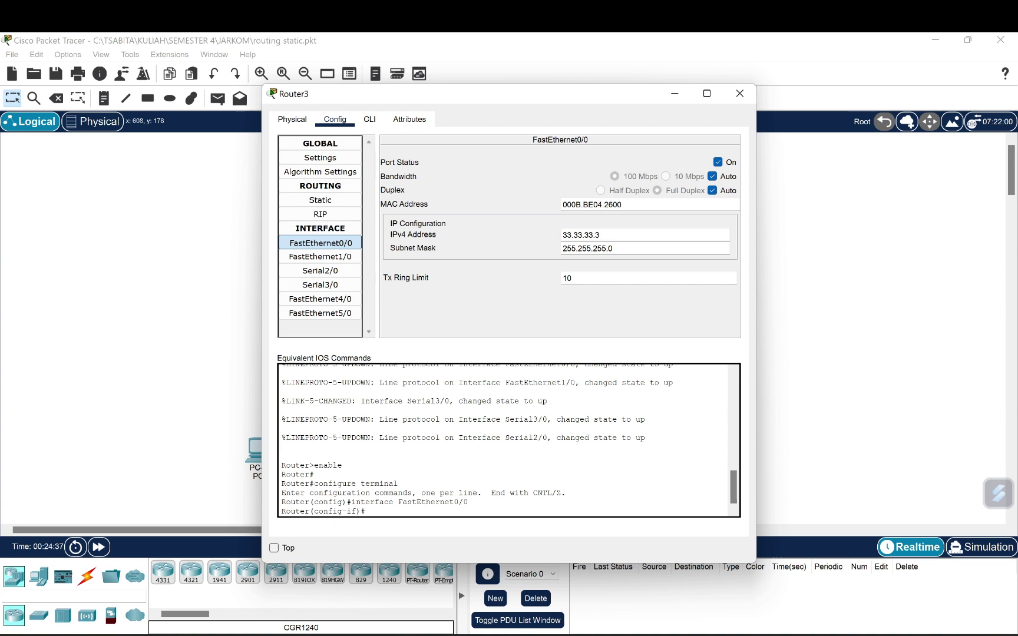
pyautogui.hotkey('shift', 'Home')
pyautogui.press('Tab')
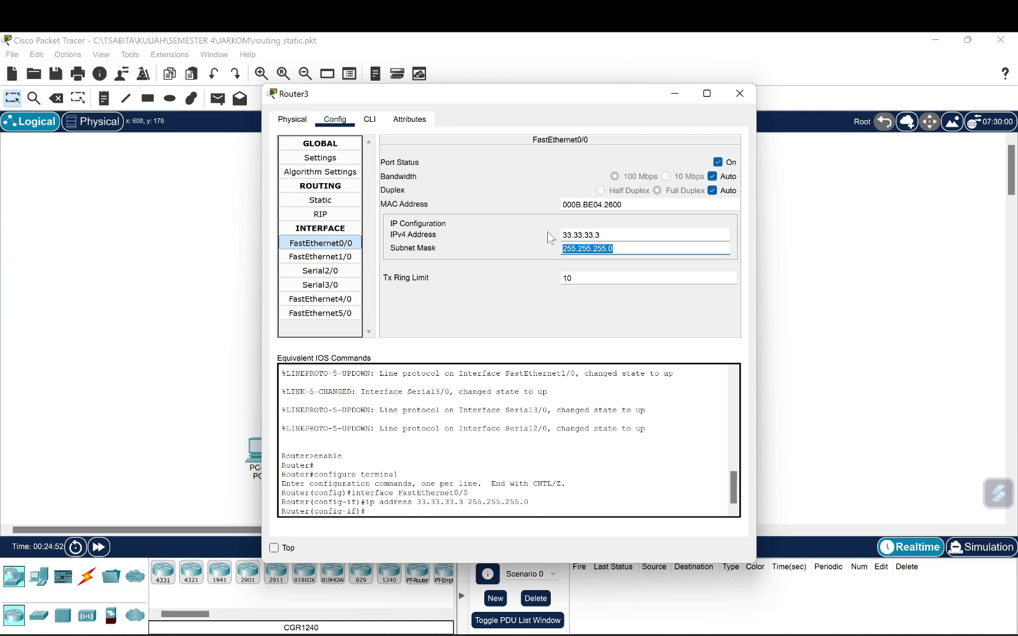
# Review the IPv4 address and subnet mask of Router3's FastEthernet1/0 interface.
pyautogui.click(352, 262)
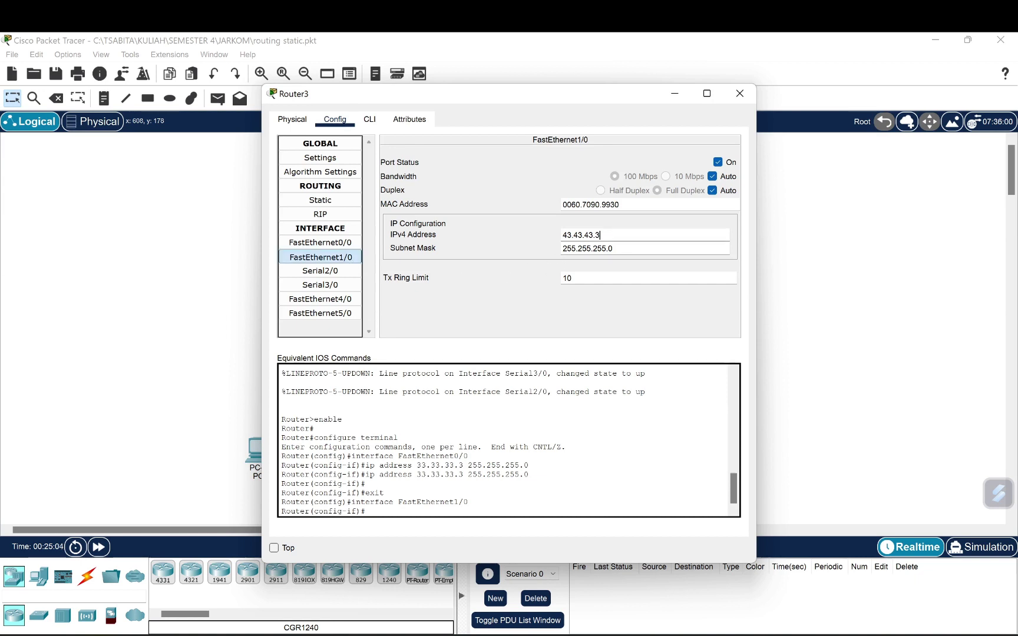
pyautogui.hotkey('shift', 'Left')
pyautogui.hotkey('shift', 'Left')
pyautogui.hotkey('shift', 'Left')
pyautogui.hotkey('shift', 'Left')
pyautogui.hotkey('shift', 'Left')
pyautogui.hotkey('shift', 'Left')
pyautogui.hotkey('shift', 'Left')
pyautogui.hotkey('shift', 'Left')
pyautogui.hotkey('shift', 'Left')
pyautogui.hotkey('shift', 'Left')
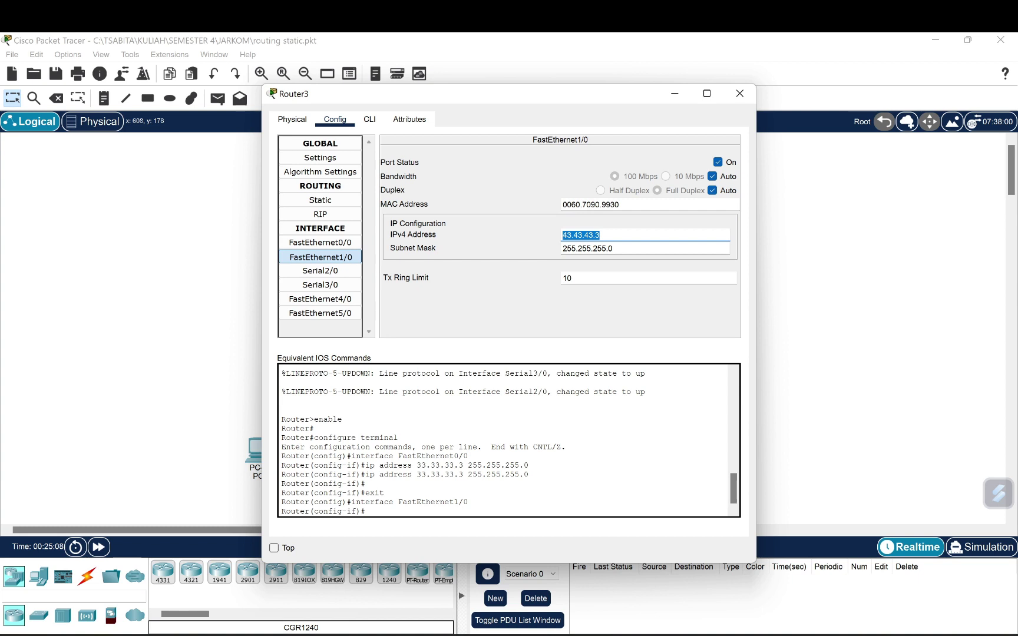
pyautogui.press('Tab')
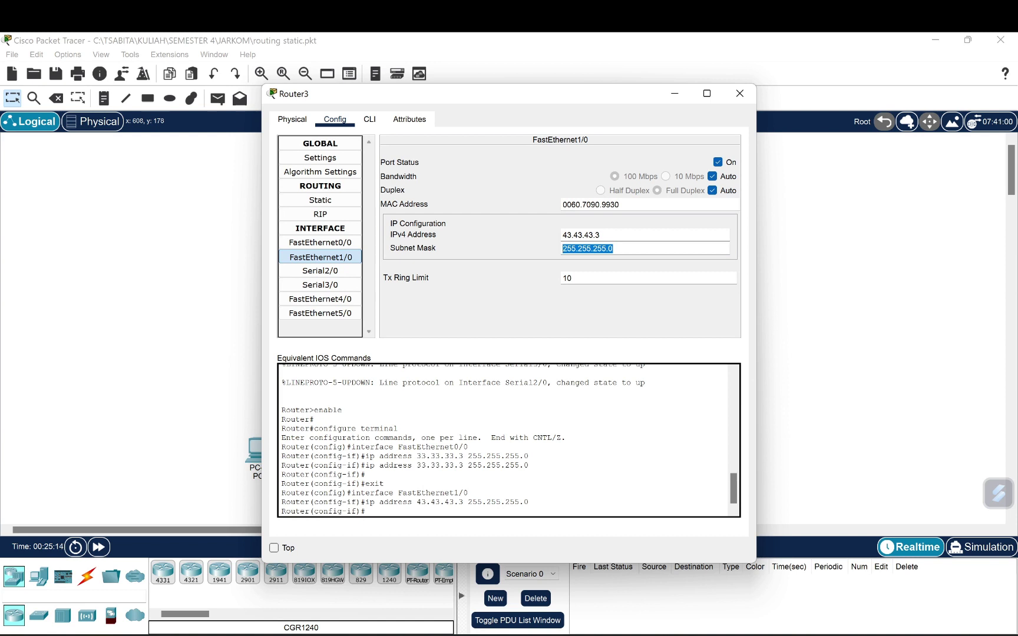
pyautogui.press('Return')
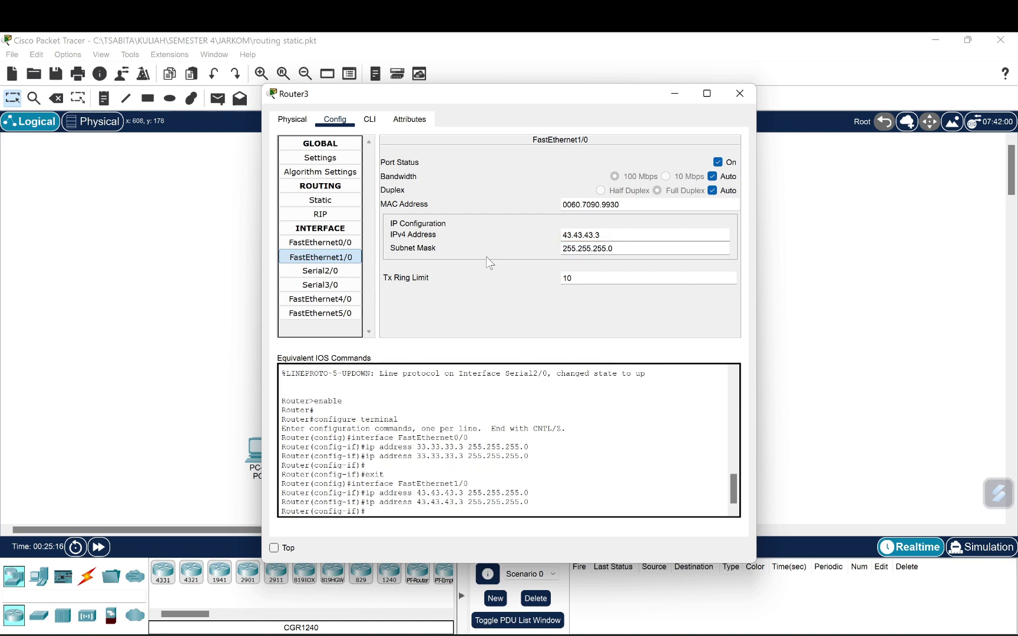
# Review the IPv4 address and subnet mask of Router3's Serial2/0 interface.
pyautogui.click(346, 275)
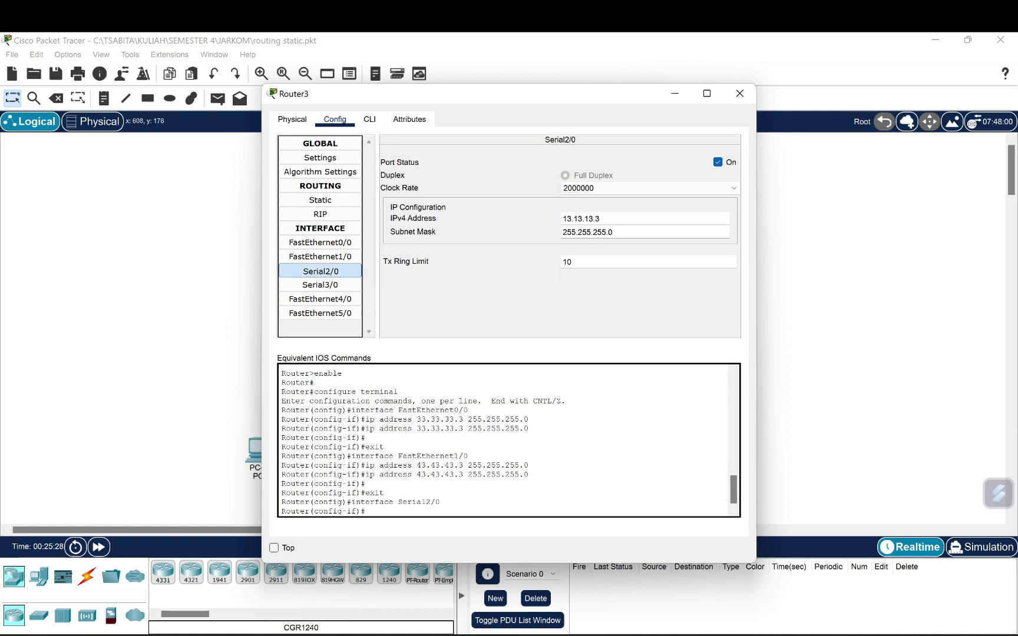
pyautogui.moveTo(600, 219); pyautogui.dragTo(563, 219)
pyautogui.moveTo(612, 232); pyautogui.dragTo(561, 233)
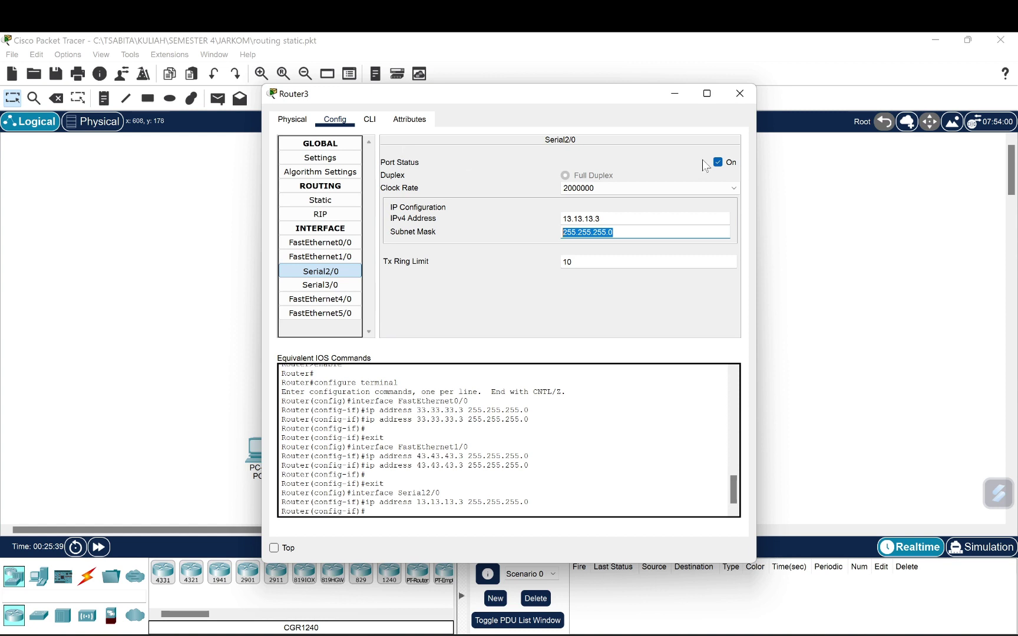
pyautogui.click(520, 217)
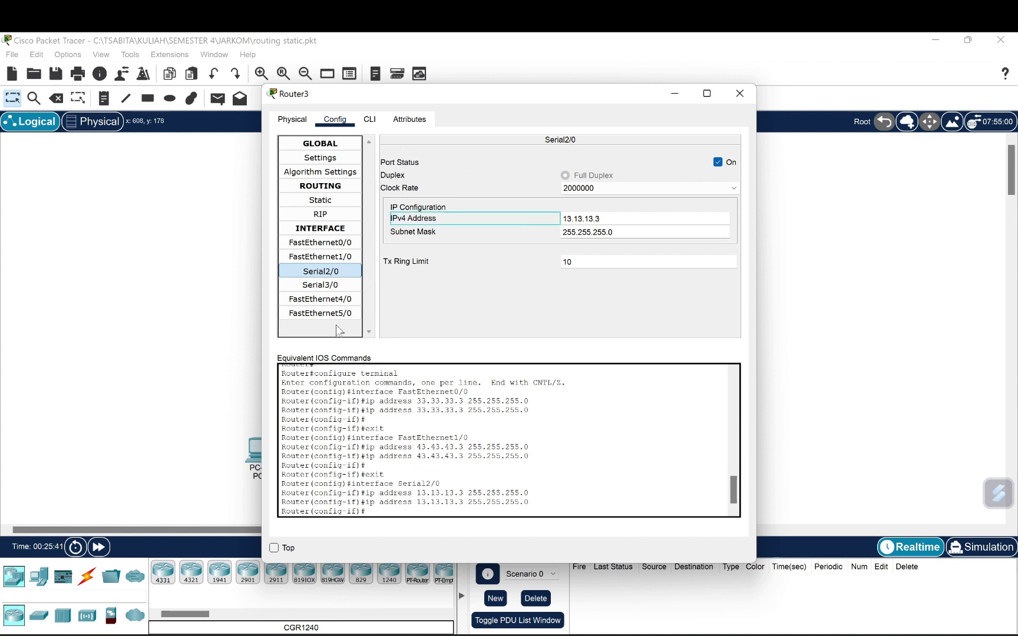
# Review the IPv4 address and subnet mask of Router3's Serial3/0 interface, and close the device window.
pyautogui.click(329, 288)
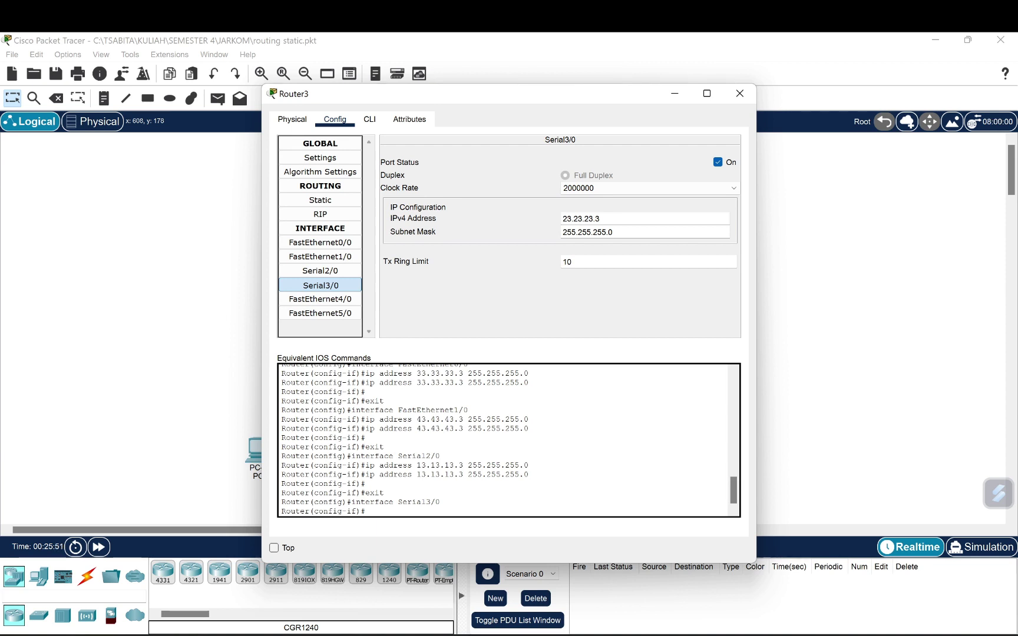
pyautogui.moveTo(600, 219); pyautogui.dragTo(562, 219)
pyautogui.moveTo(613, 232); pyautogui.dragTo(562, 232)
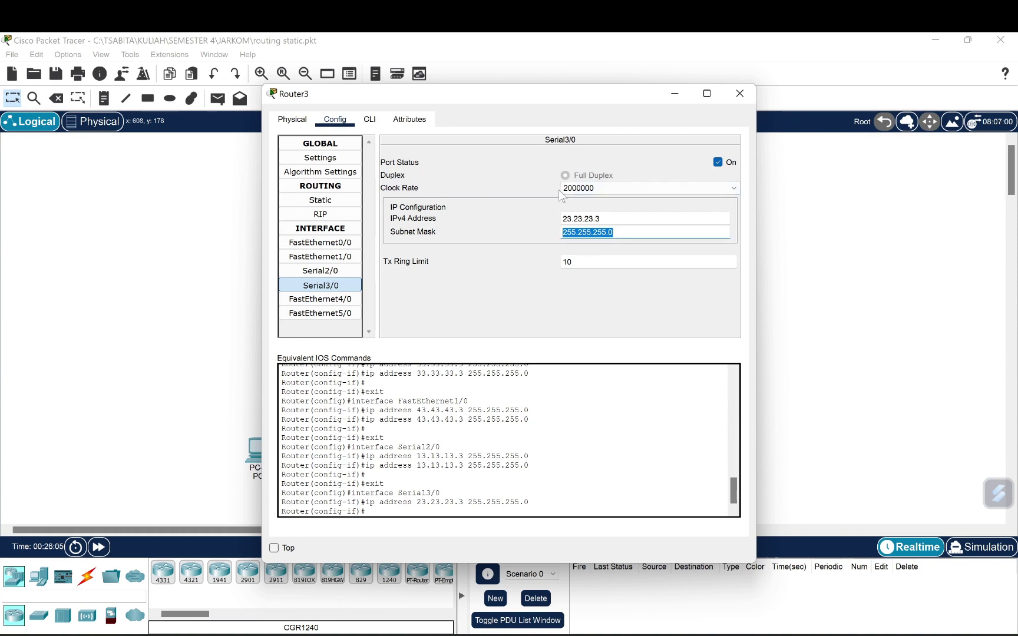
pyautogui.press('Tab')
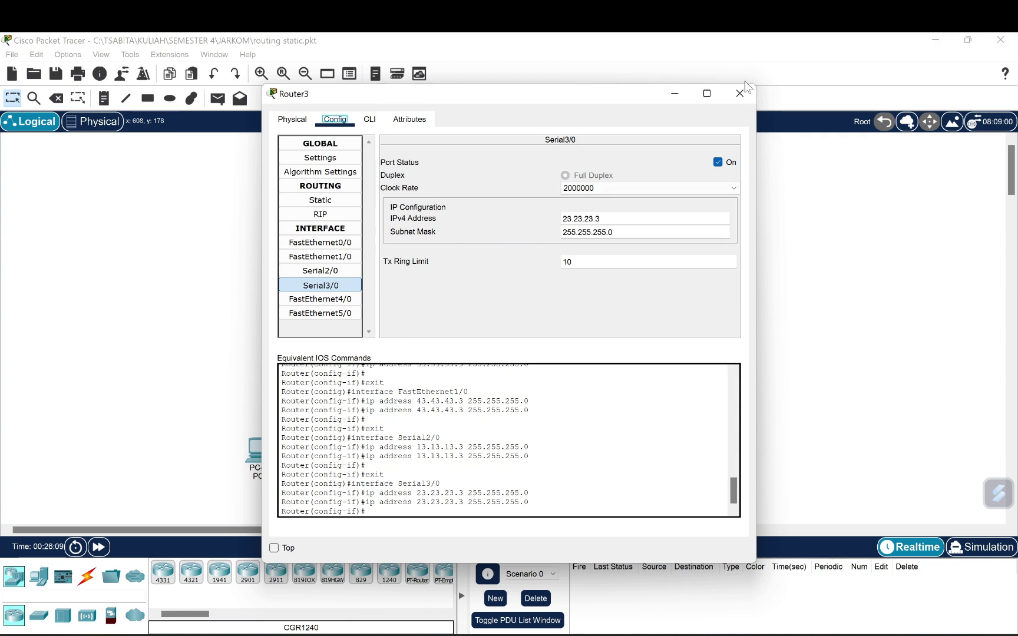
pyautogui.click(745, 97)
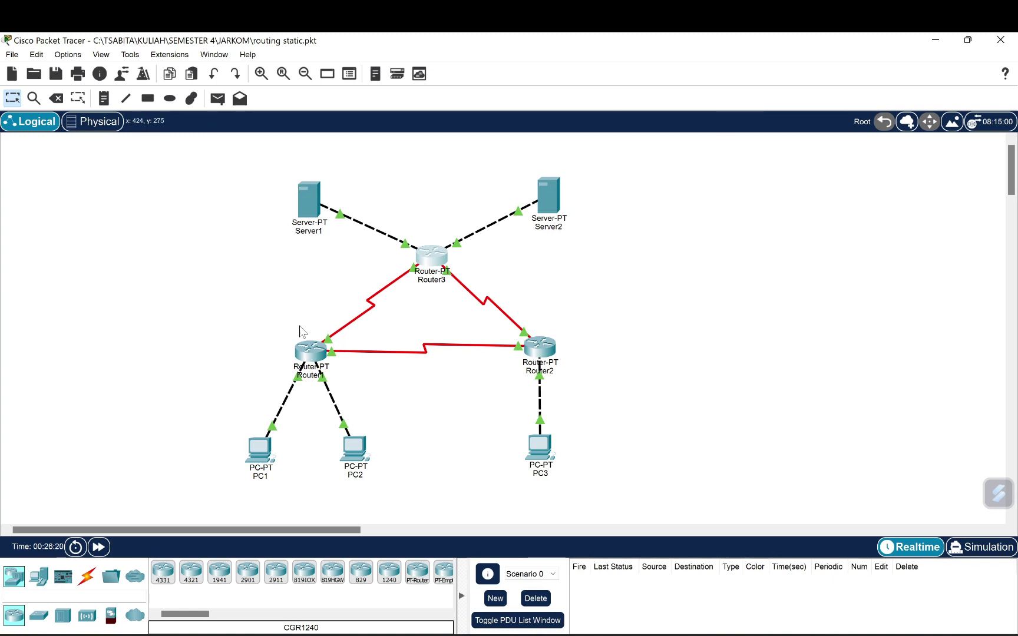
# Open Router1's static routing configuration, review each route's destination network and next hop, and close the device window.
pyautogui.click(305, 354)
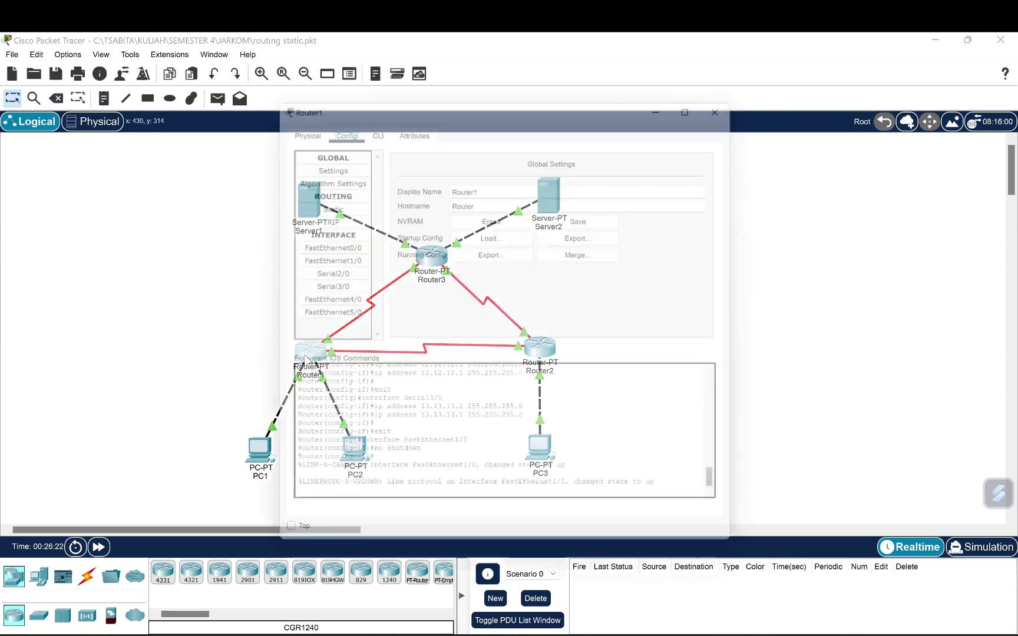
pyautogui.click(319, 201)
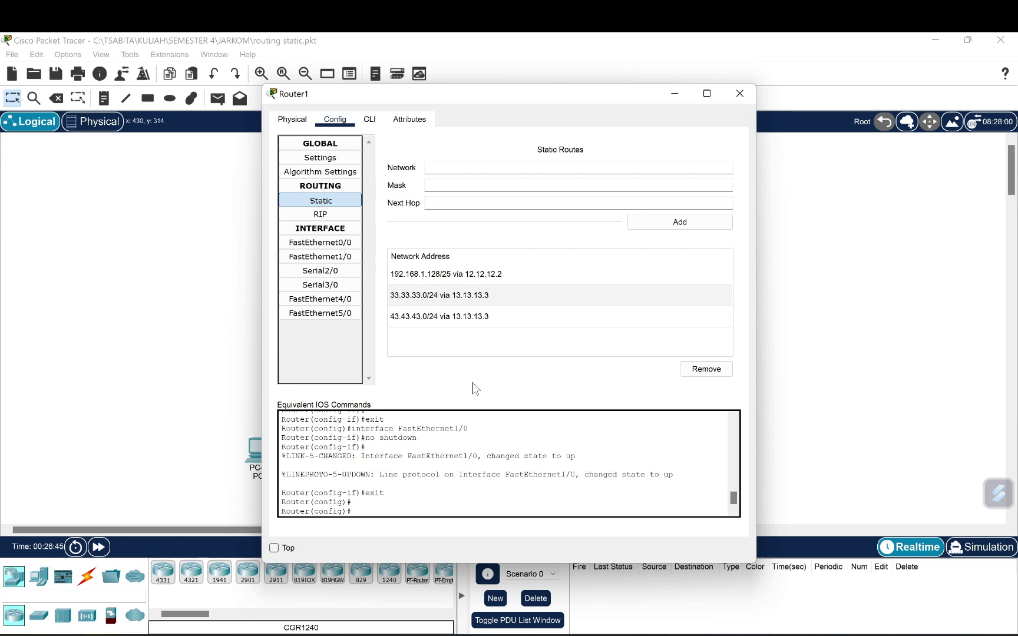
pyautogui.click(523, 282)
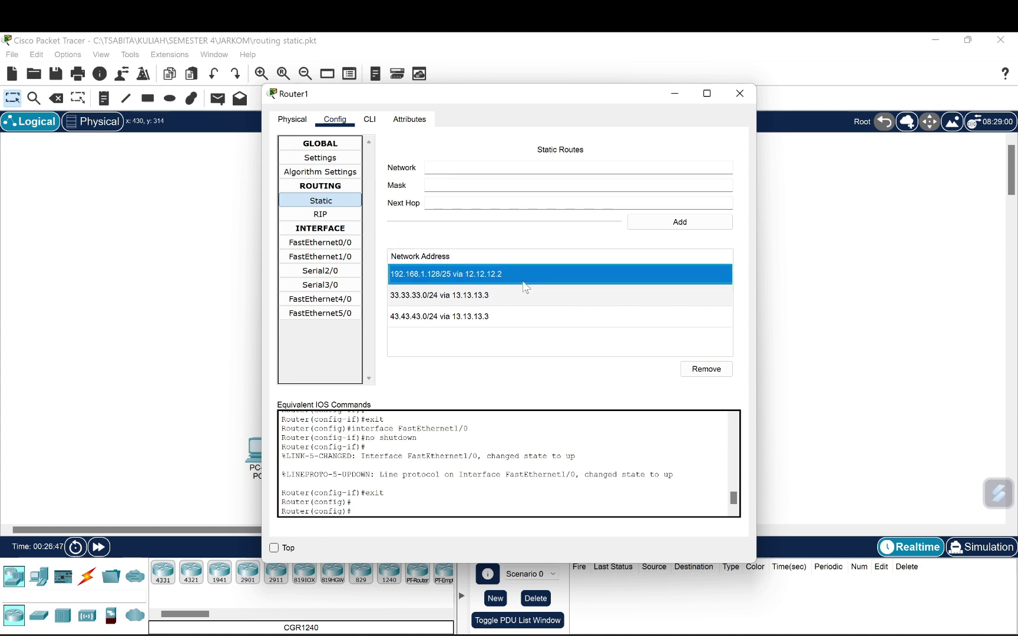
pyautogui.click(514, 302)
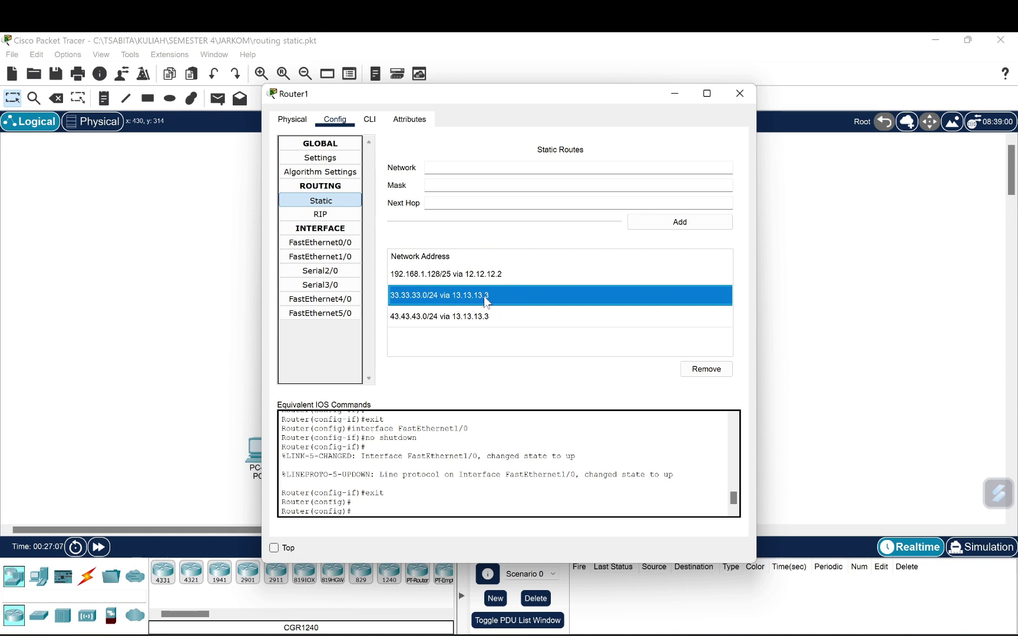
pyautogui.click(493, 317)
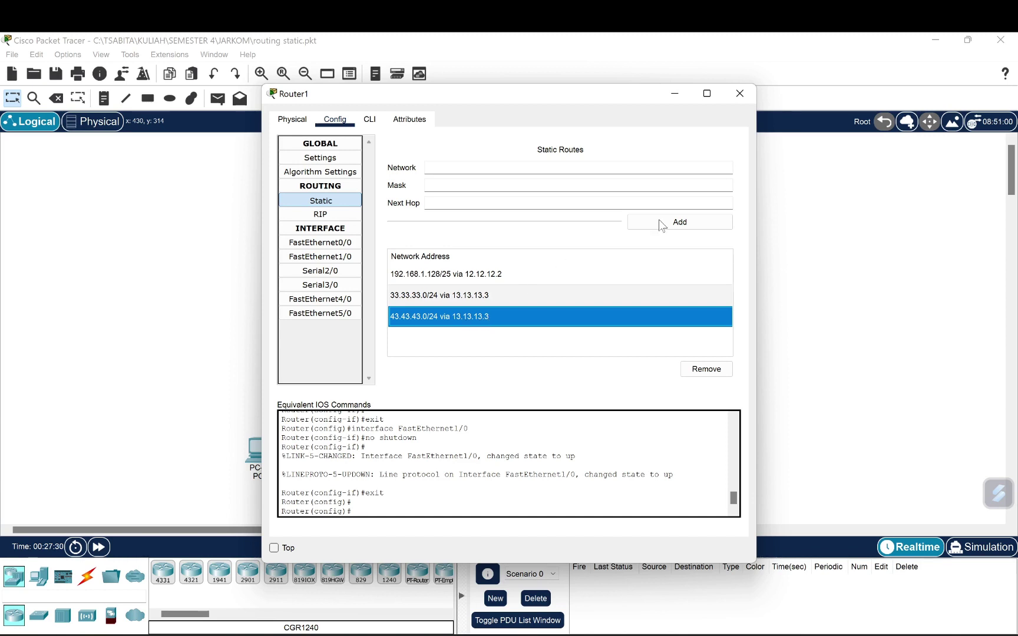
pyautogui.click(735, 99)
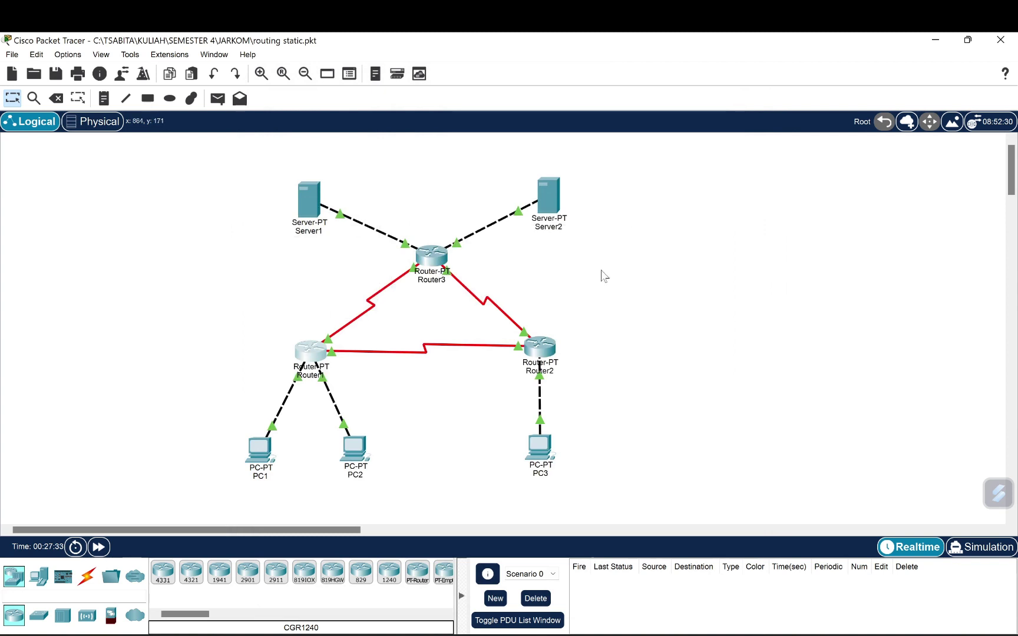
# Open Router2's static routing configuration, review each route's destination network and next hop, and close the device window.
pyautogui.click(545, 352)
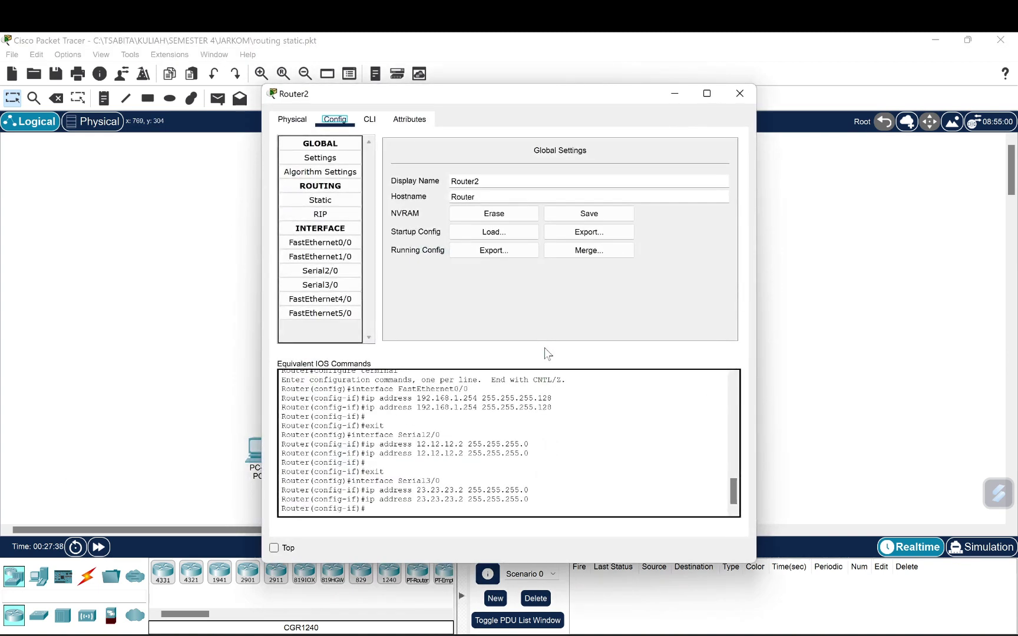
pyautogui.click(313, 202)
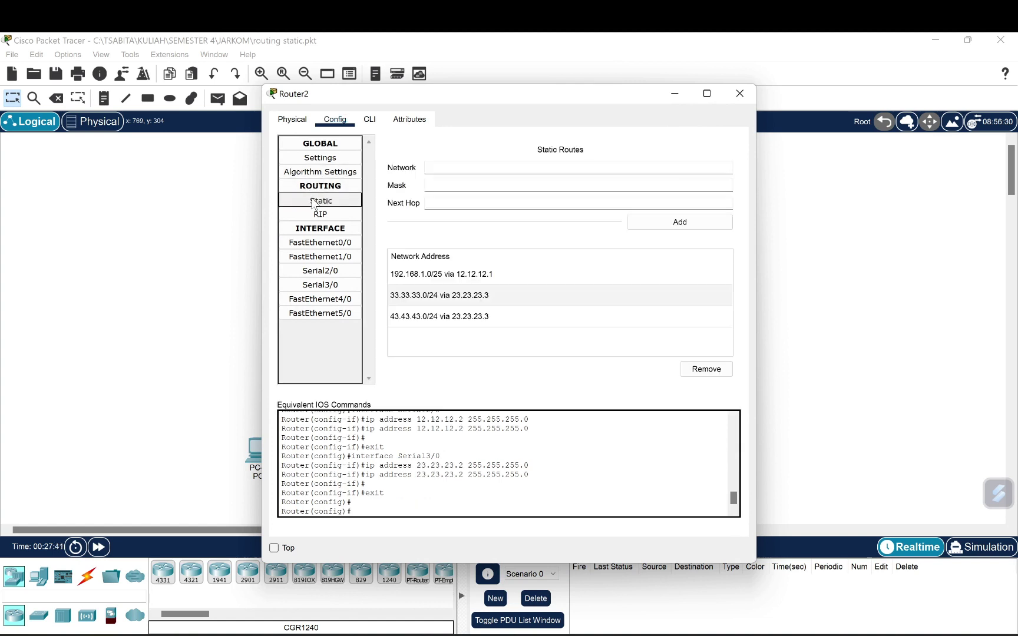
pyautogui.click(495, 277)
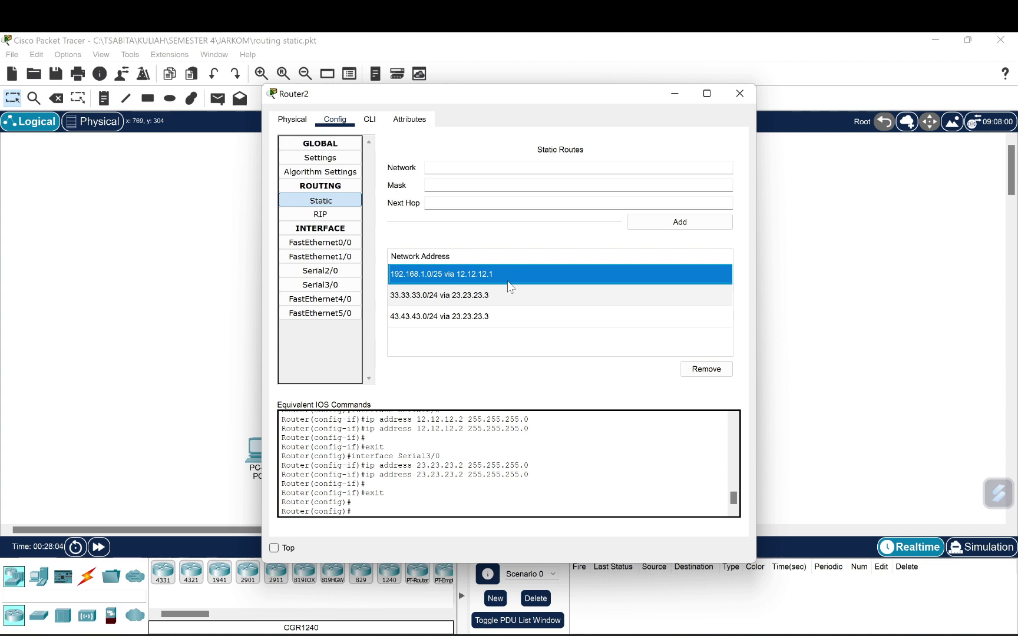
pyautogui.click(473, 298)
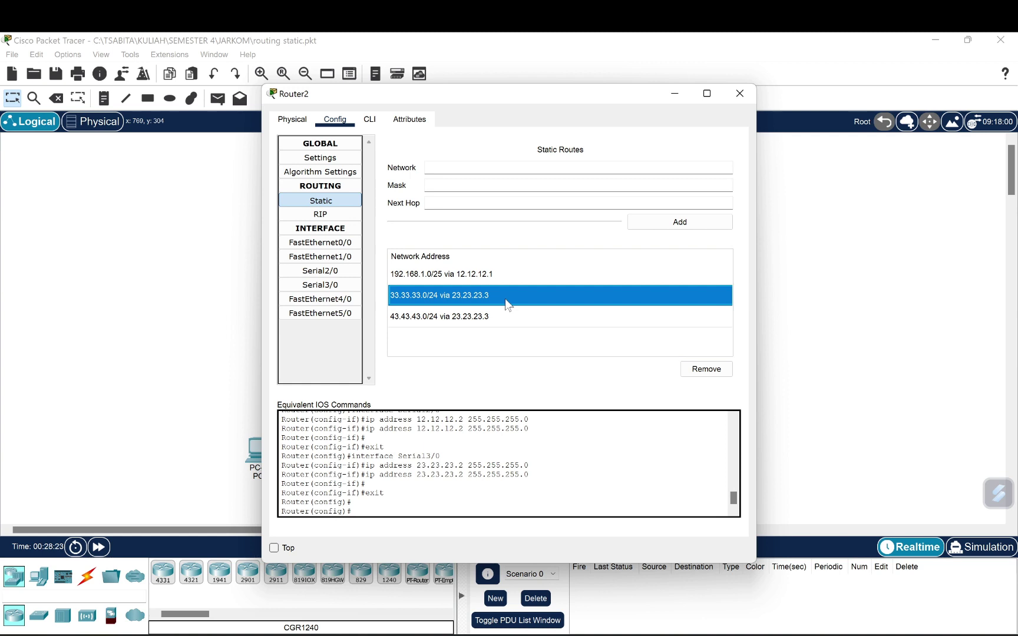
pyautogui.click(501, 317)
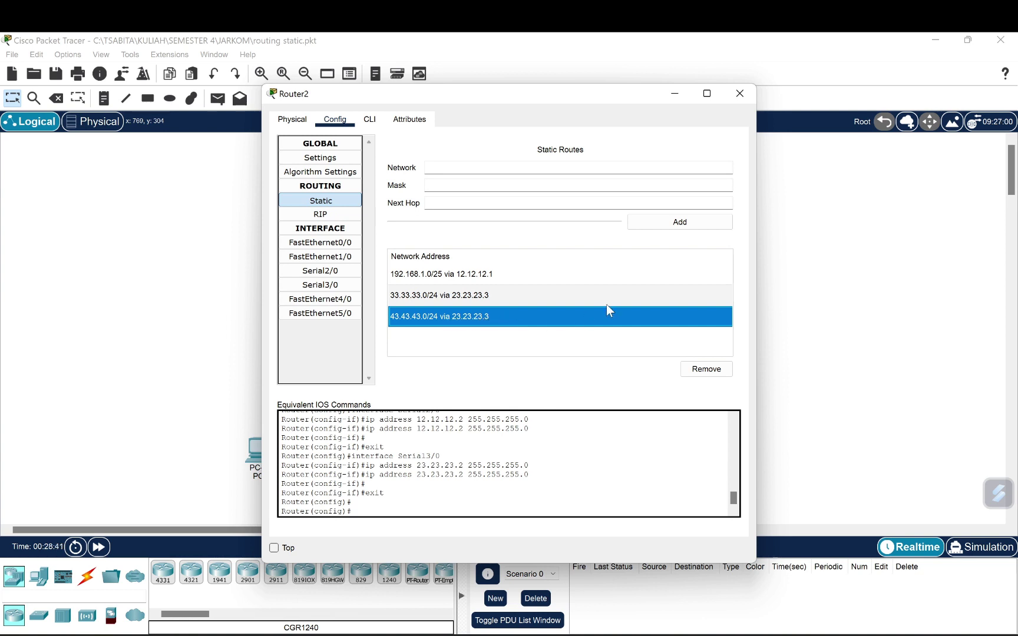
pyautogui.click(740, 94)
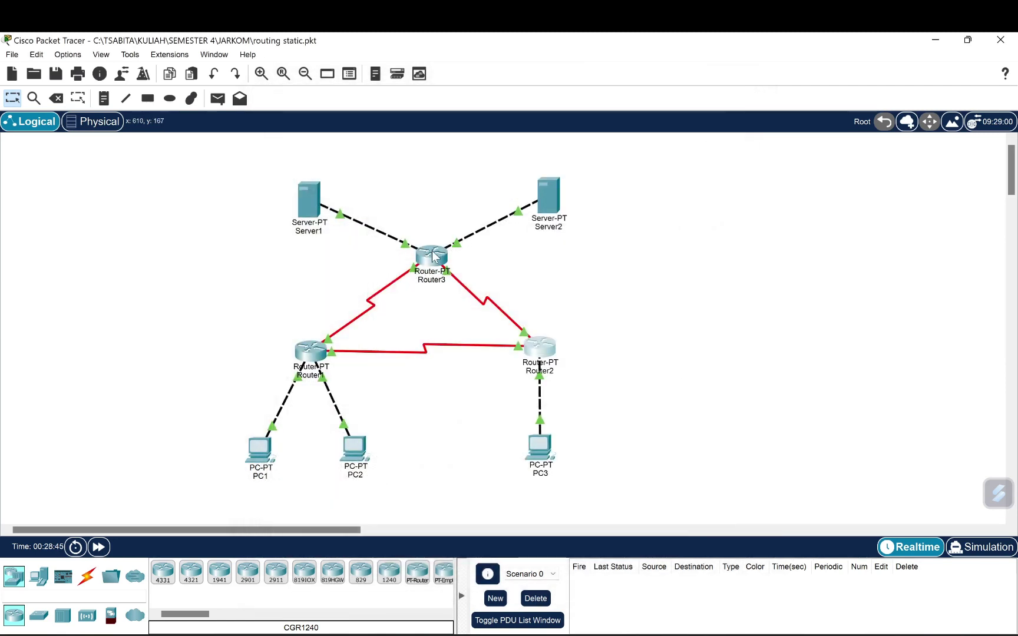
# Open Router3's static routing configuration, review each route's destination network and next hop, and close the device window.
pyautogui.moveTo(434, 255)
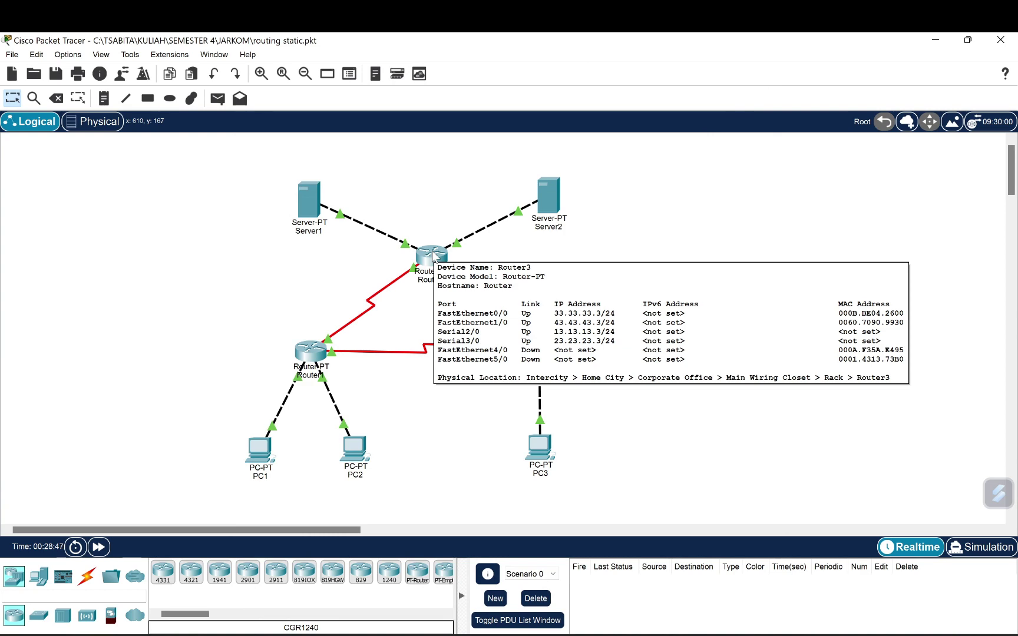
pyautogui.click(430, 260)
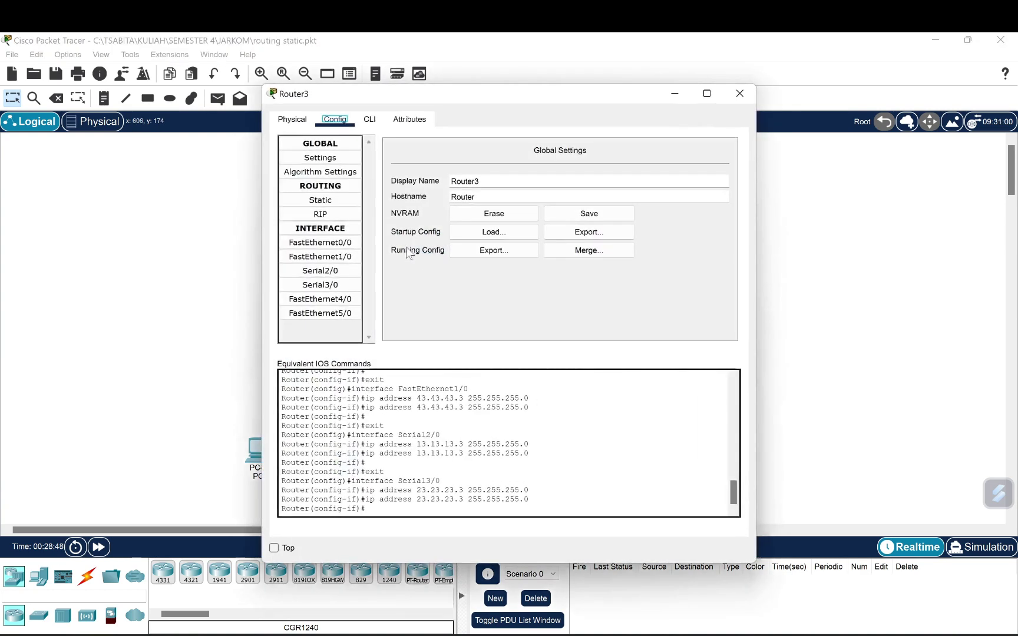
pyautogui.click(340, 201)
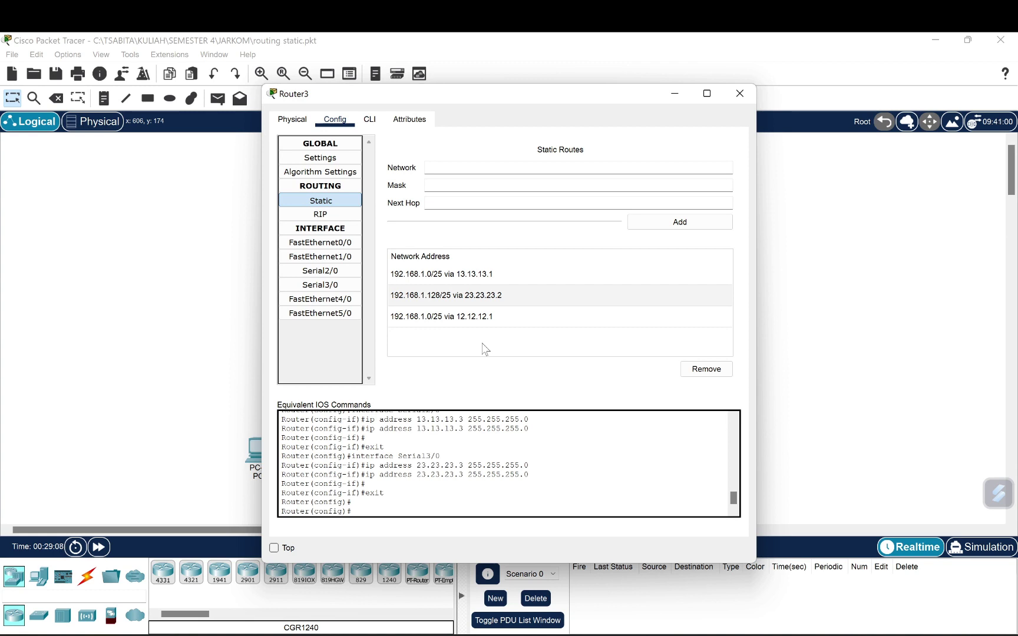
pyautogui.click(470, 301)
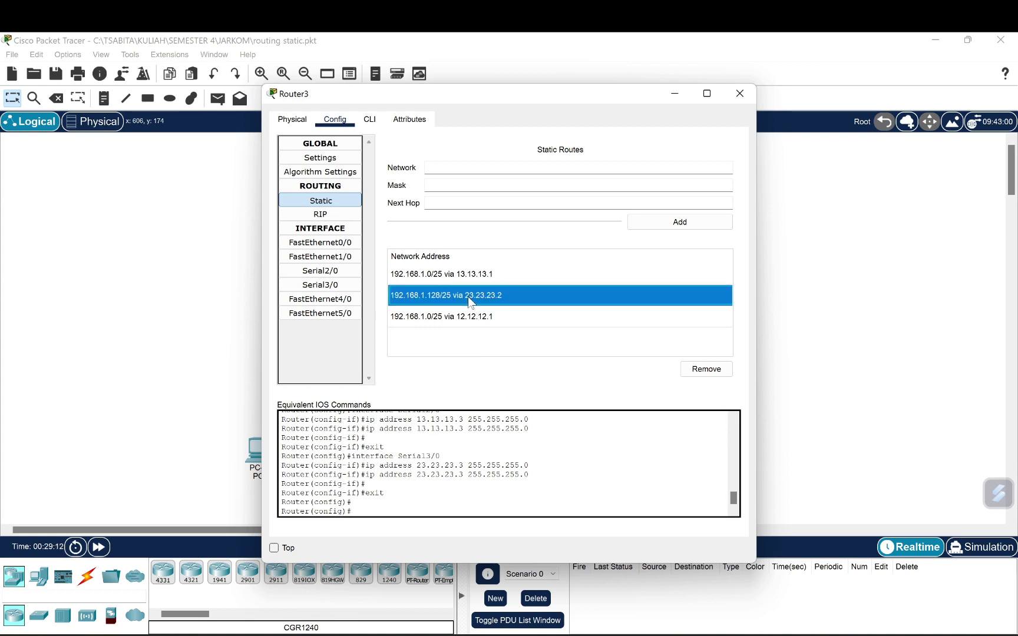
pyautogui.click(501, 316)
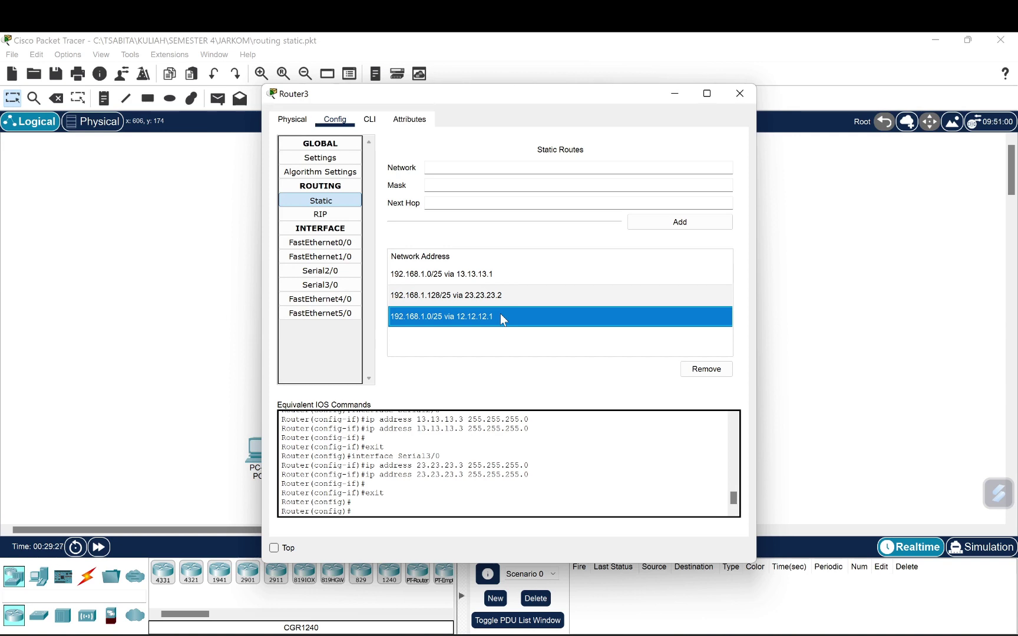
pyautogui.click(494, 298)
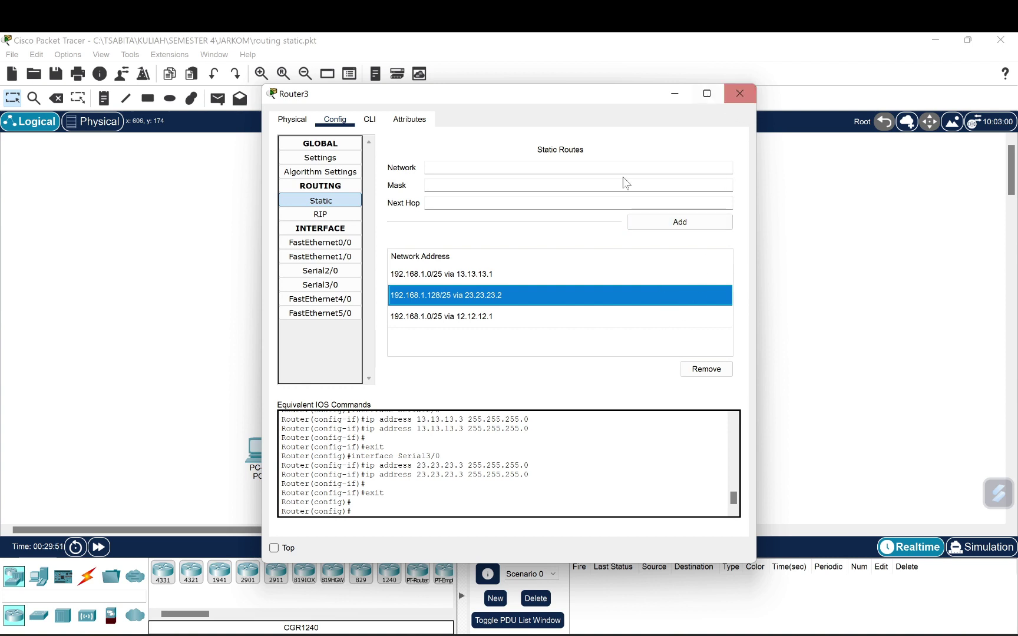
pyautogui.click(498, 277)
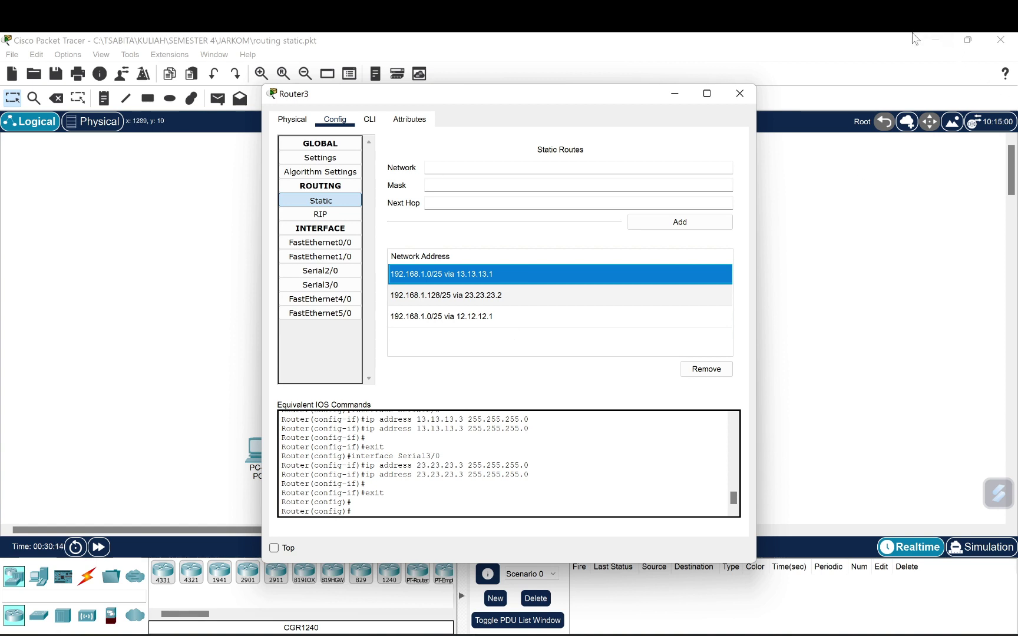
pyautogui.click(741, 96)
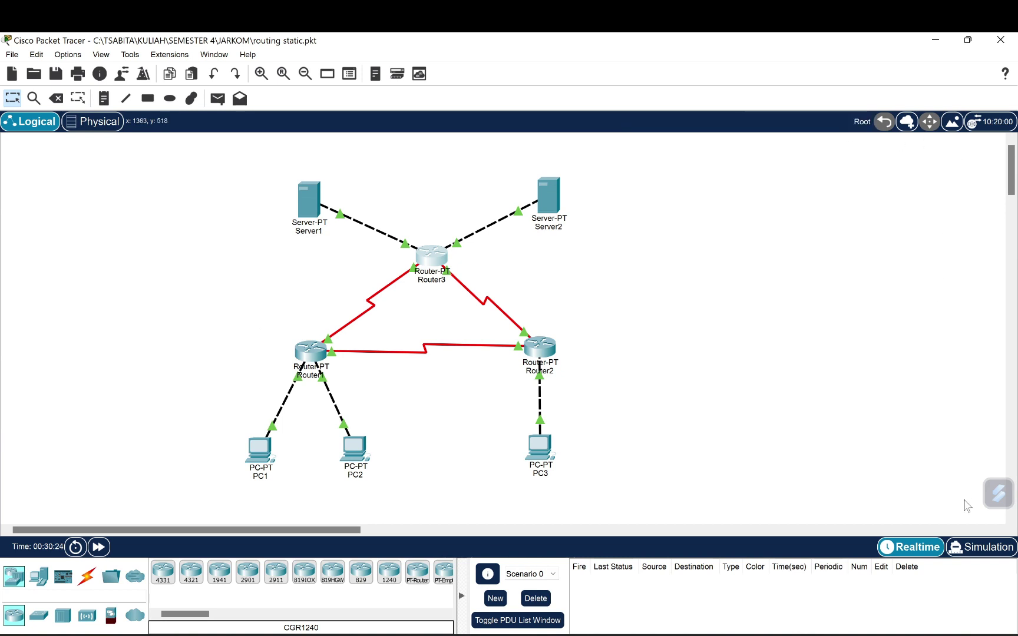
# Switch to Simulation mode, clear all event filters, and enable only ICMP among the IPv4 events.
pyautogui.click(982, 546)
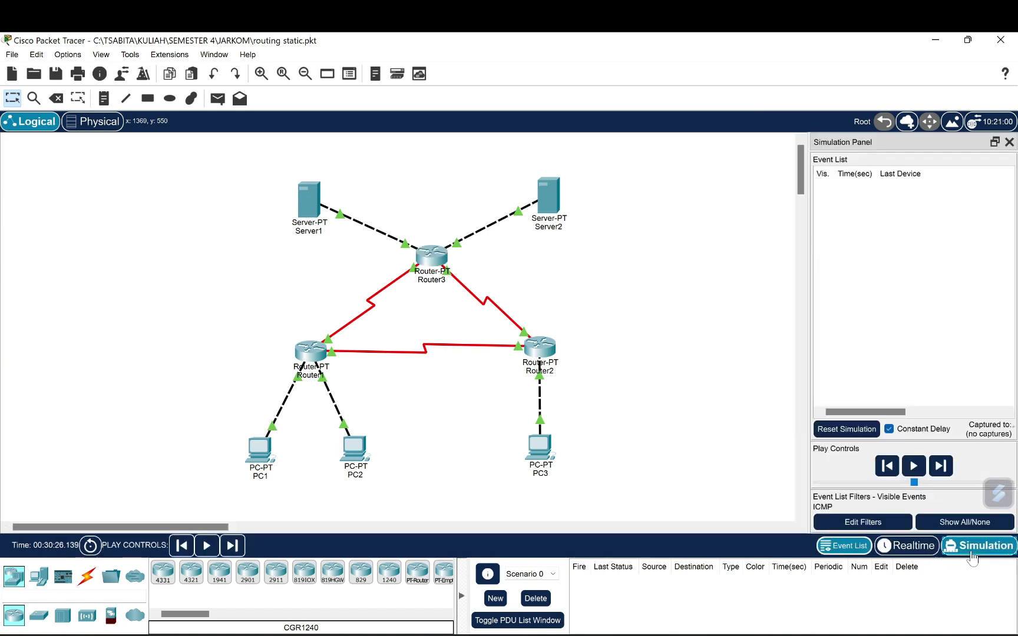
pyautogui.click(958, 532)
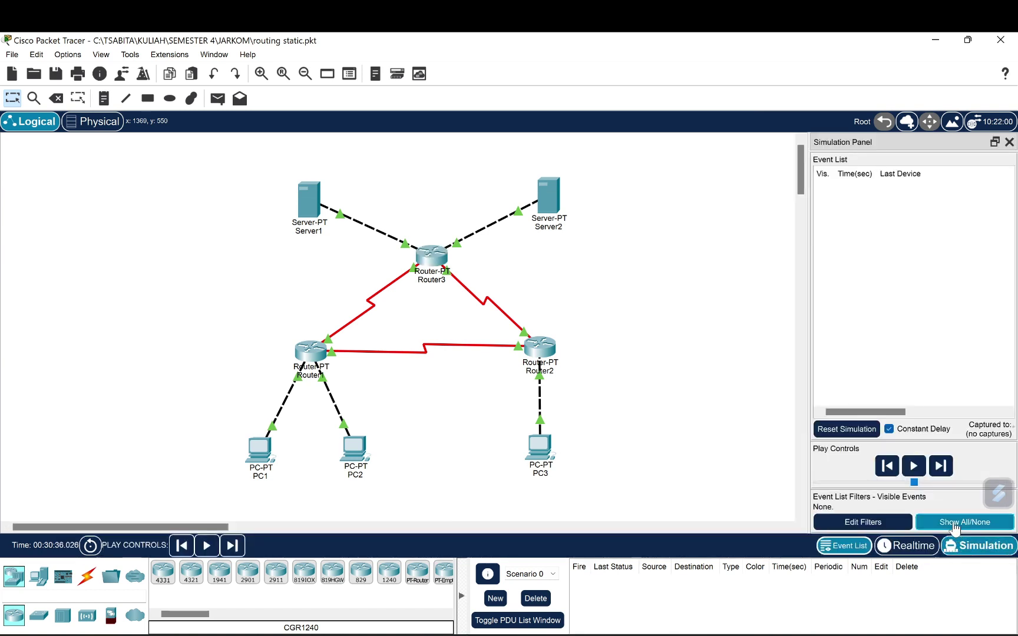
pyautogui.click(896, 524)
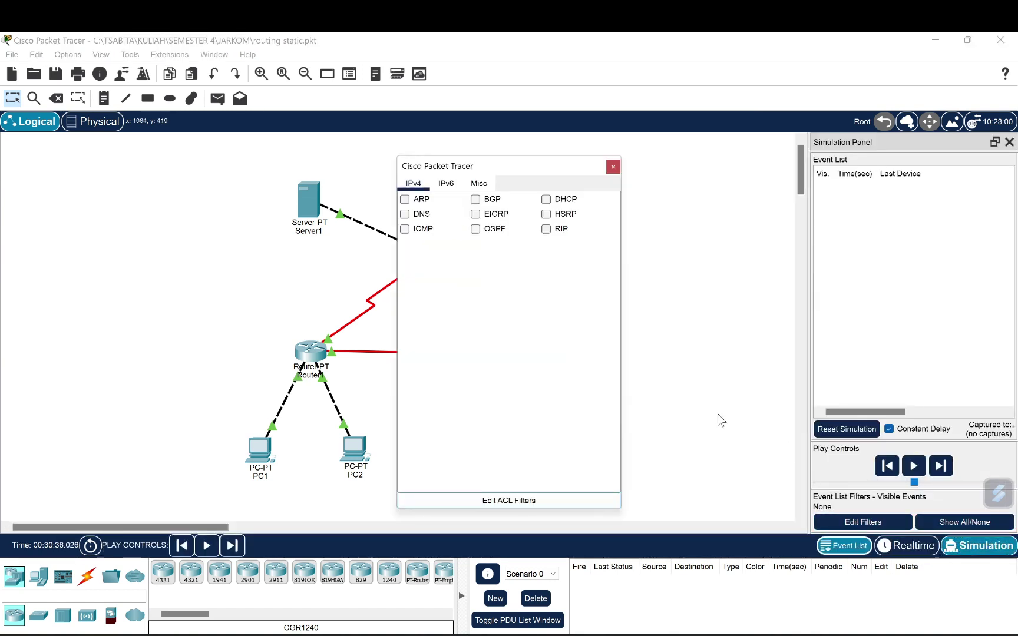
pyautogui.click(406, 234)
pyautogui.click(405, 230)
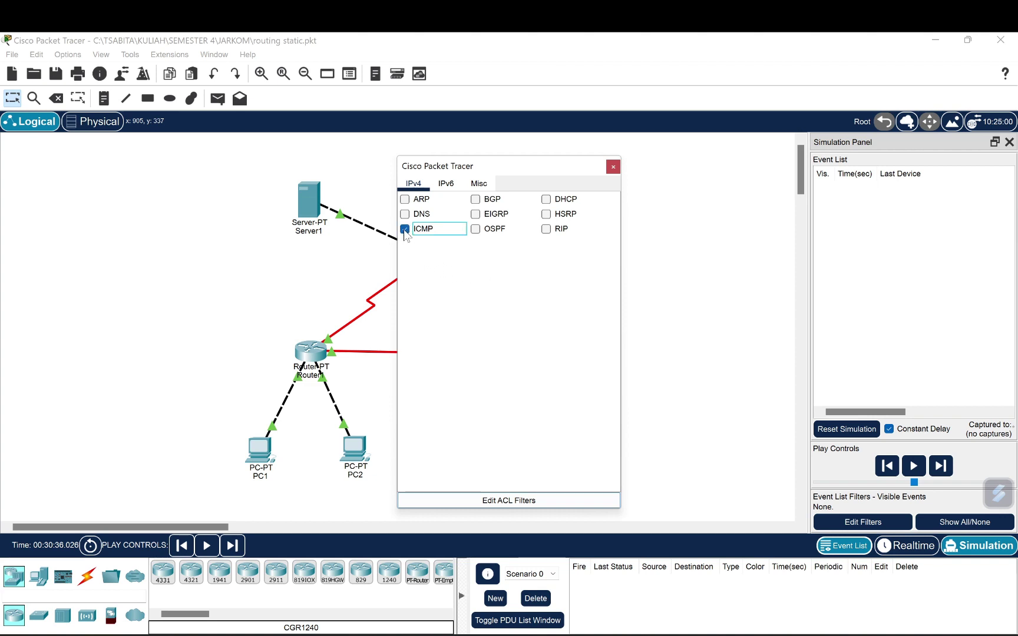
# Close the event filter window and add a simple PDU from PC1 to PC2.
pyautogui.click(614, 167)
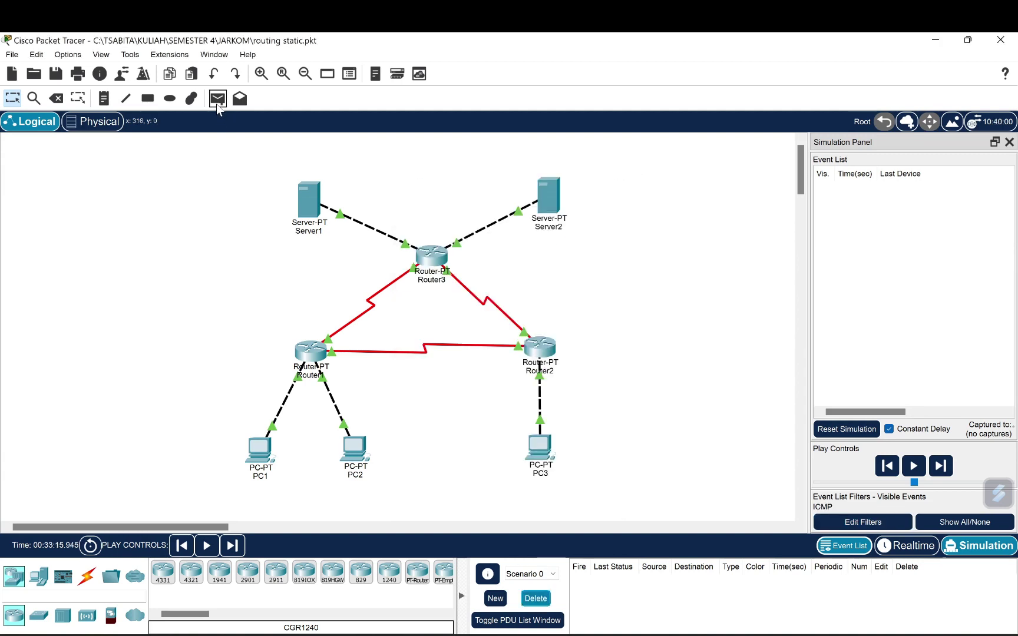
pyautogui.click(216, 101)
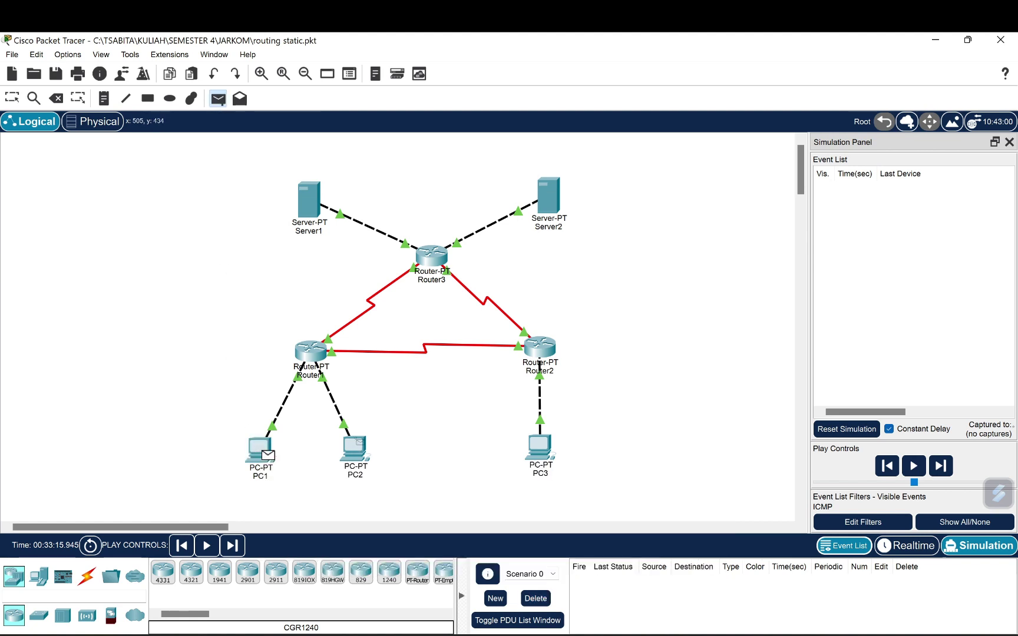
pyautogui.click(355, 450)
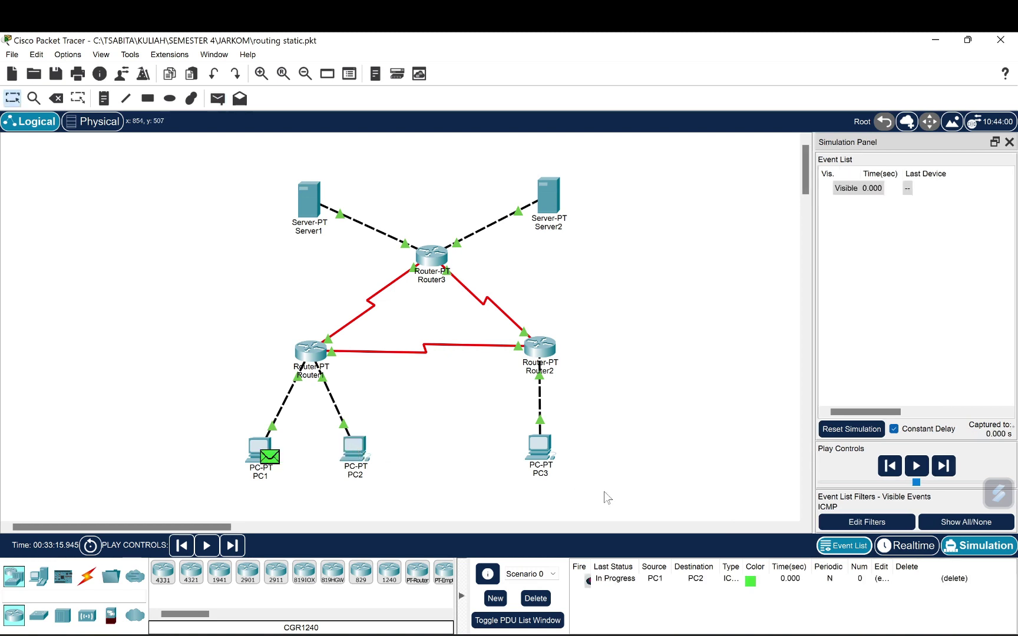
# Advance the PC1-to-PC2 simulation one event at a time until the reply returns to PC1, and delete the scenario.
pyautogui.click(944, 466)
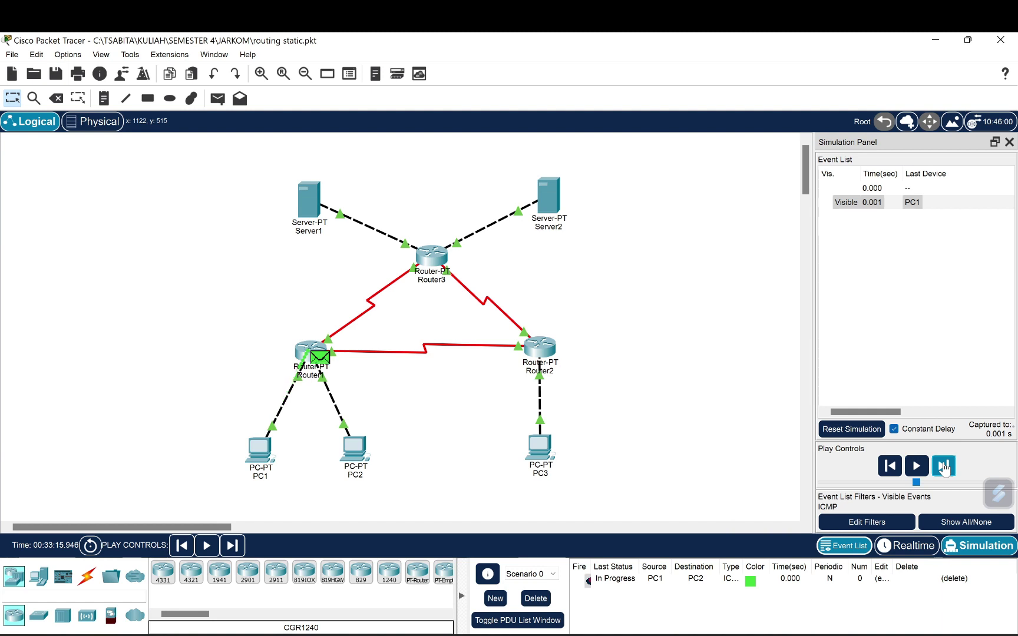
pyautogui.click(944, 466)
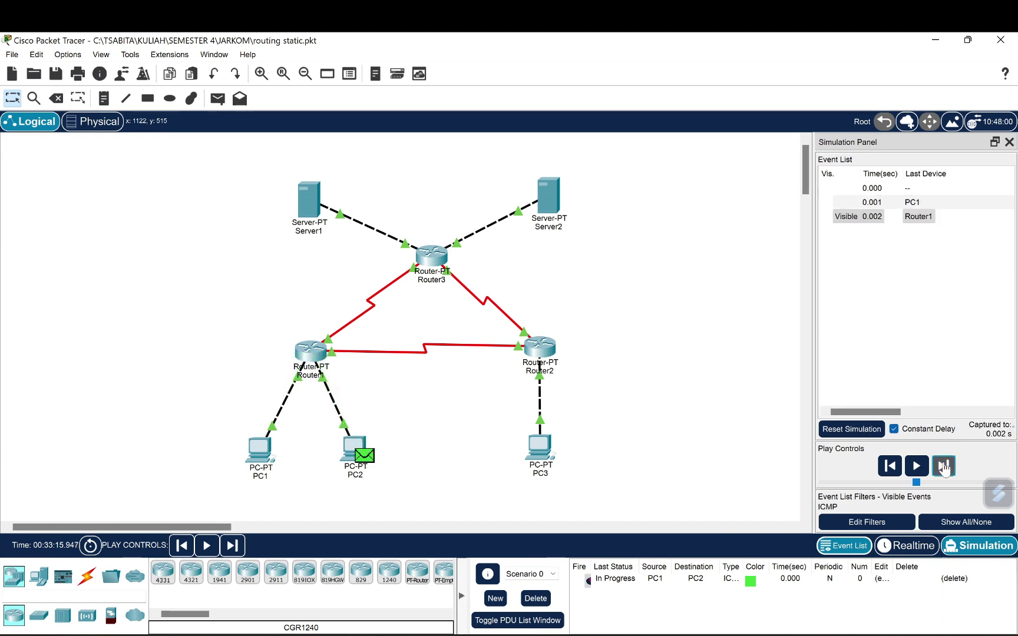
pyautogui.click(944, 466)
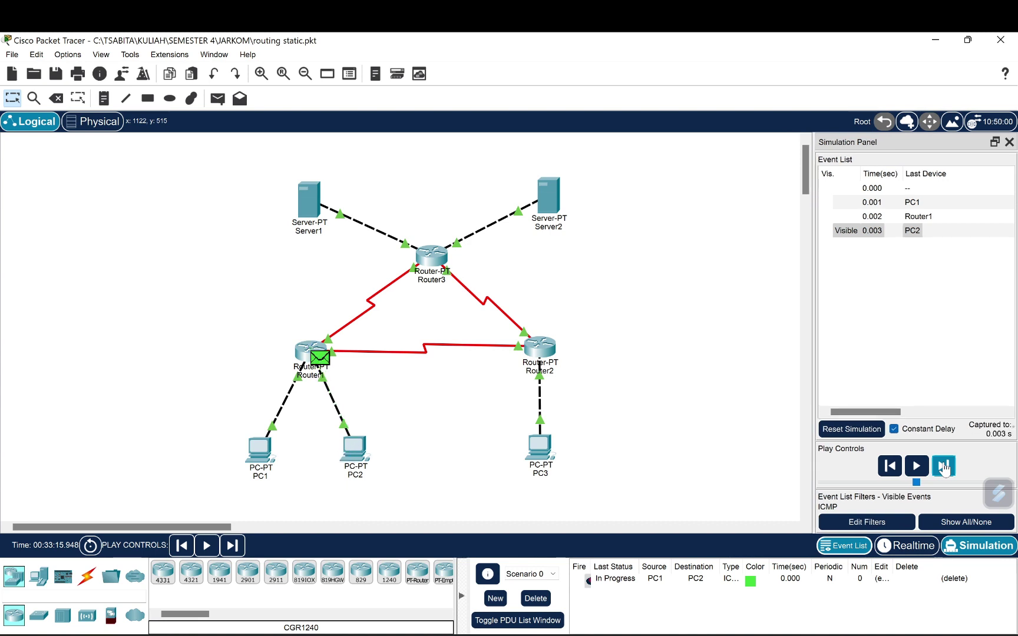
pyautogui.click(943, 466)
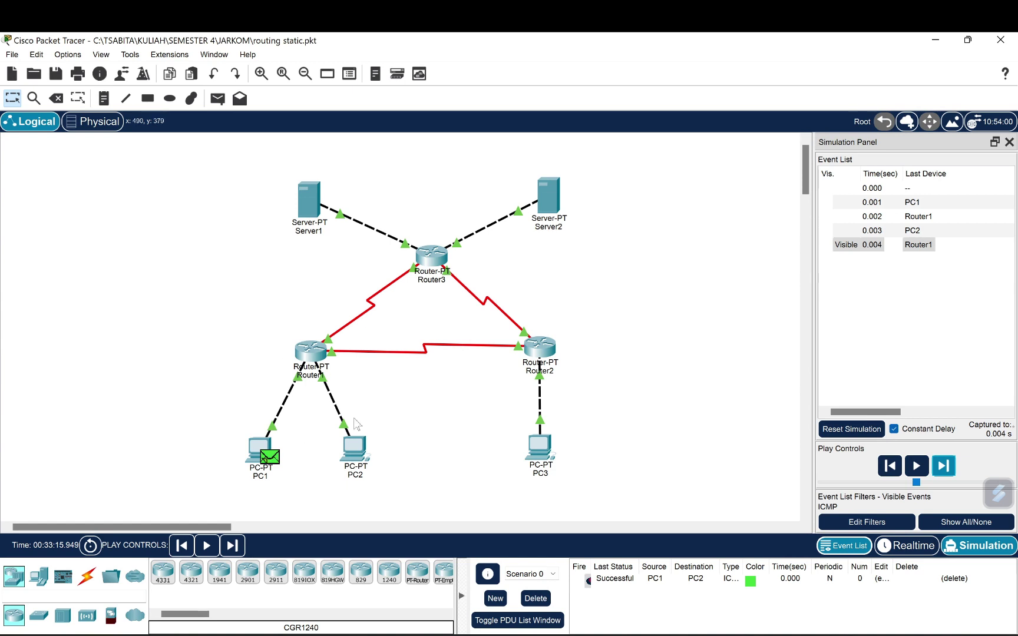
pyautogui.click(535, 599)
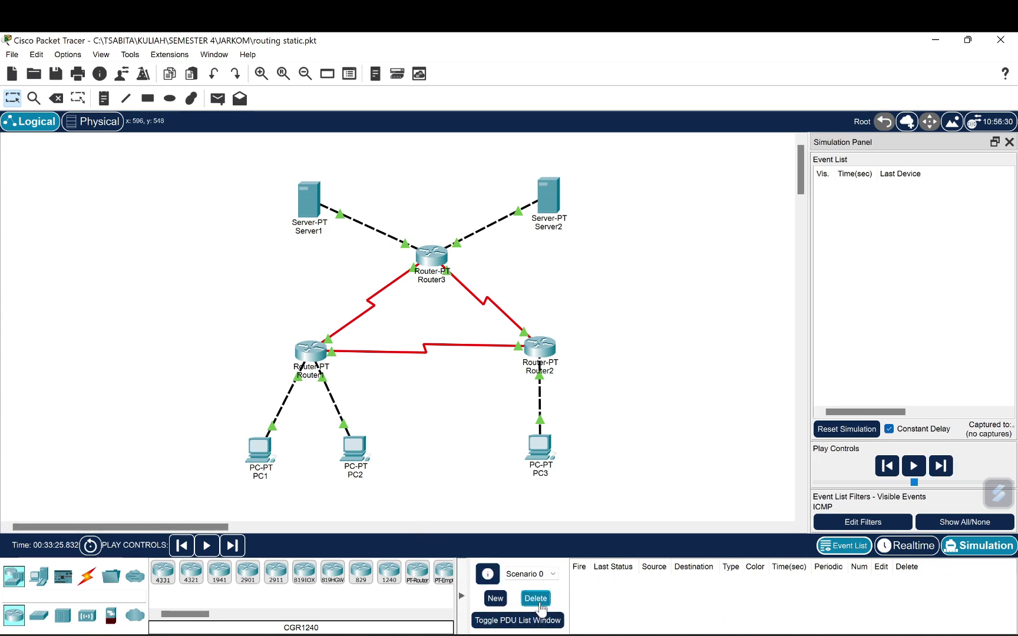
# Add a simple PDU with PC1 as the source and PC3 as the destination.
pyautogui.click(217, 99)
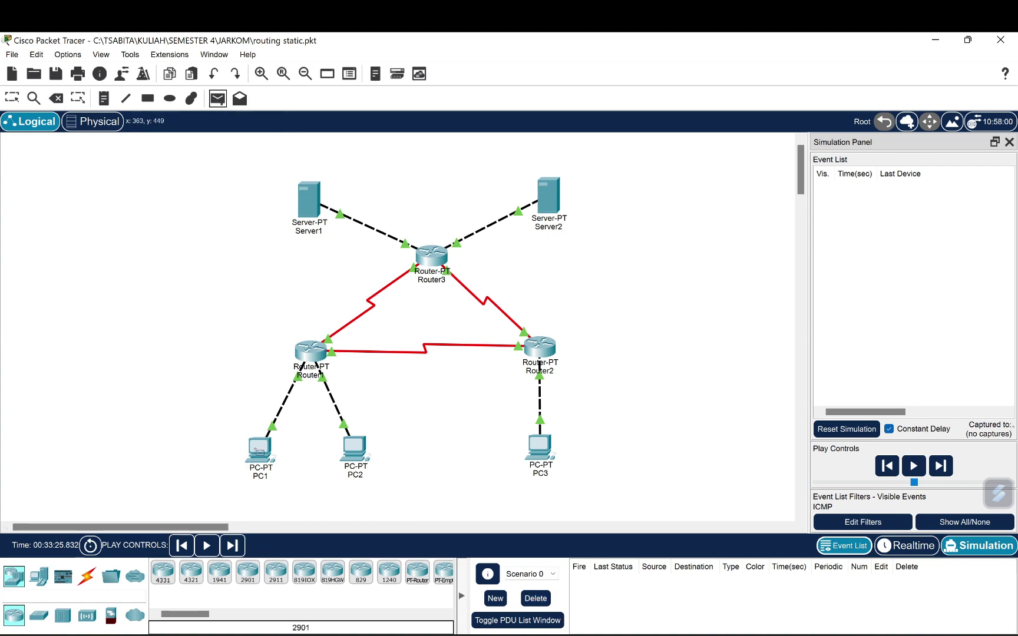
pyautogui.click(259, 453)
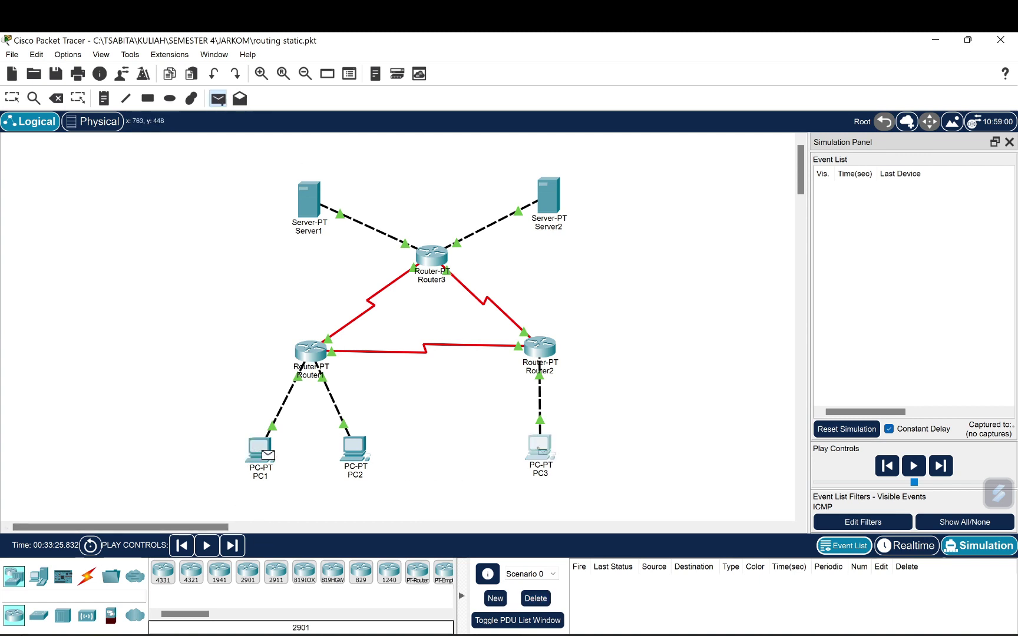
pyautogui.click(540, 449)
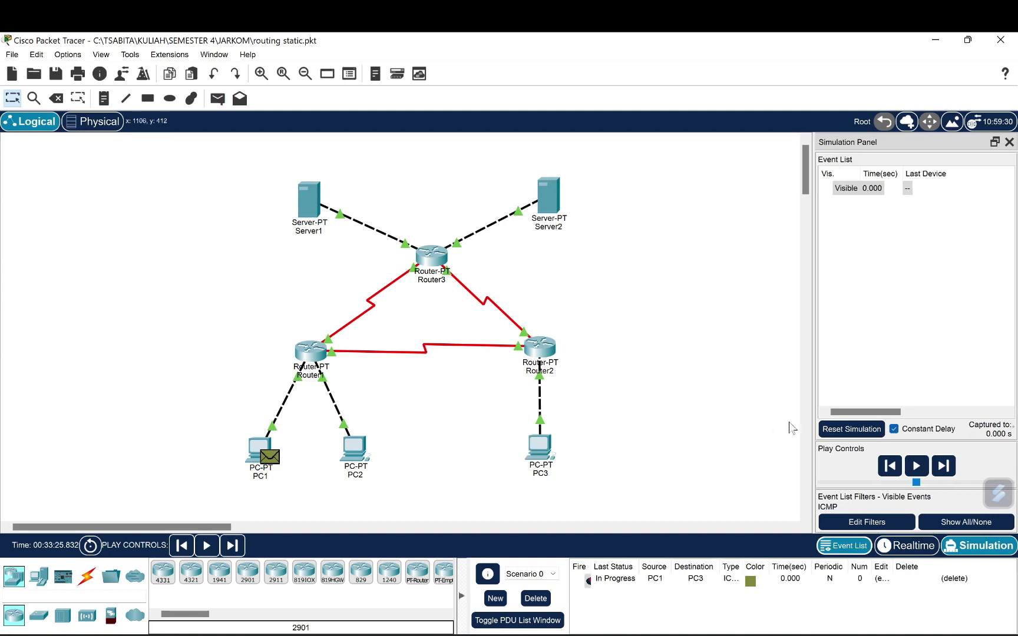
# Advance the PC1-to-PC3 simulation one event at a time until the reply returns to PC1, and delete the scenario.
pyautogui.click(946, 467)
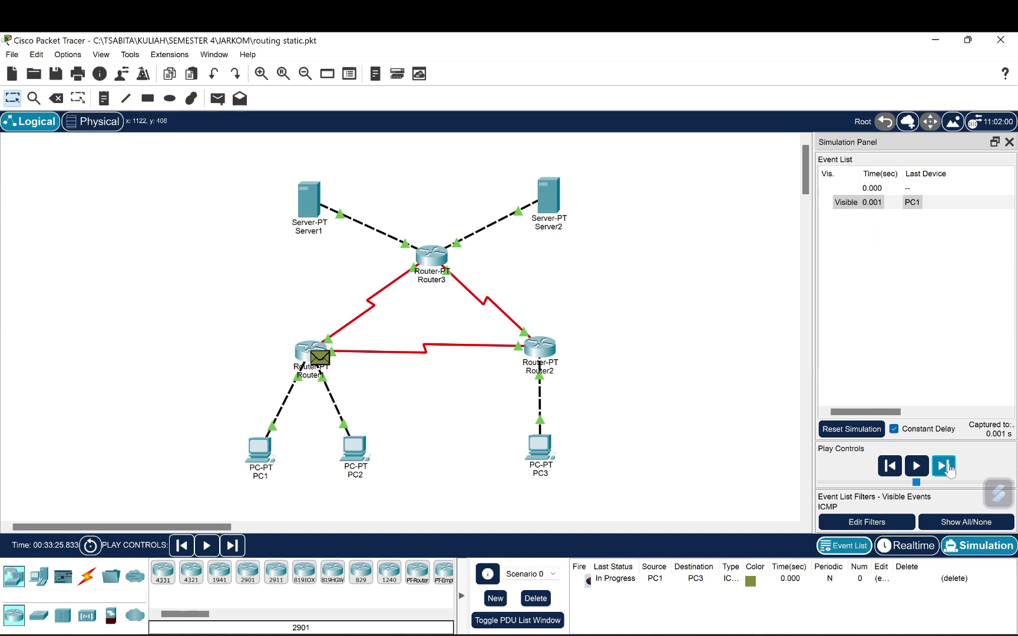
pyautogui.click(948, 466)
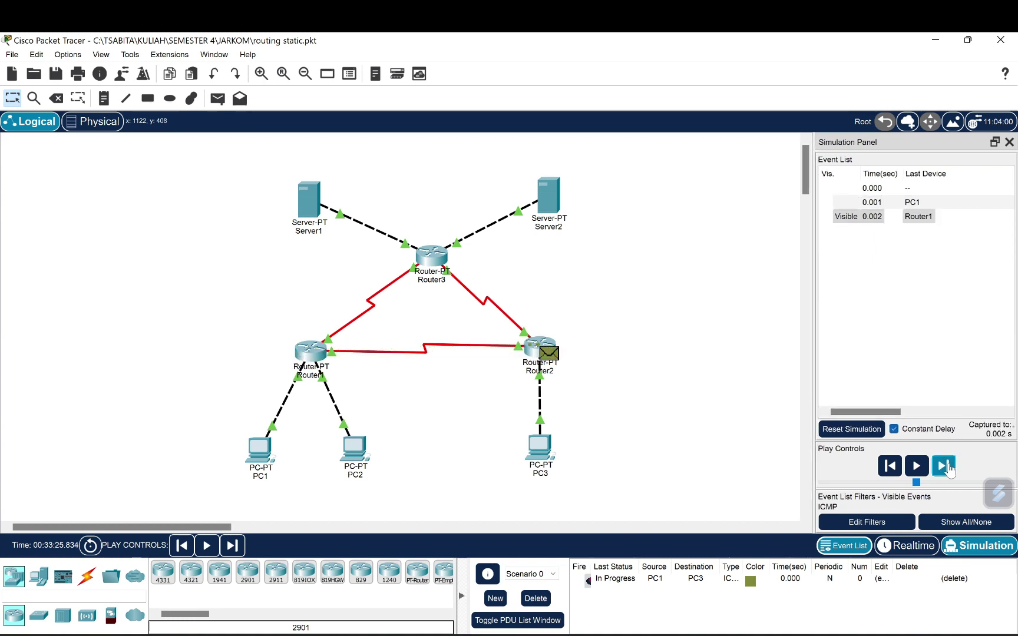
pyautogui.click(948, 466)
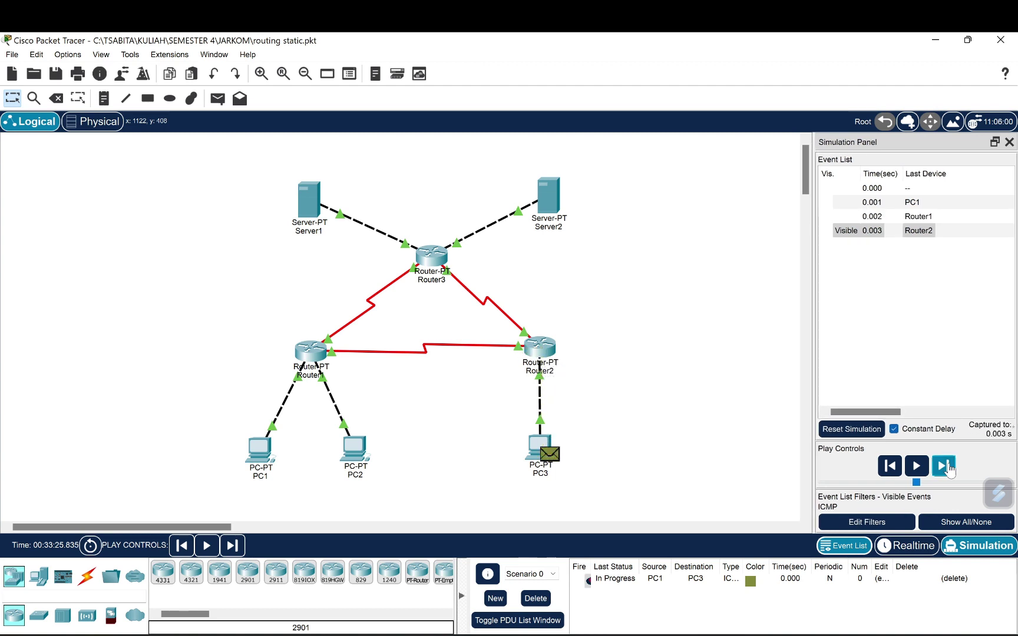
pyautogui.click(948, 466)
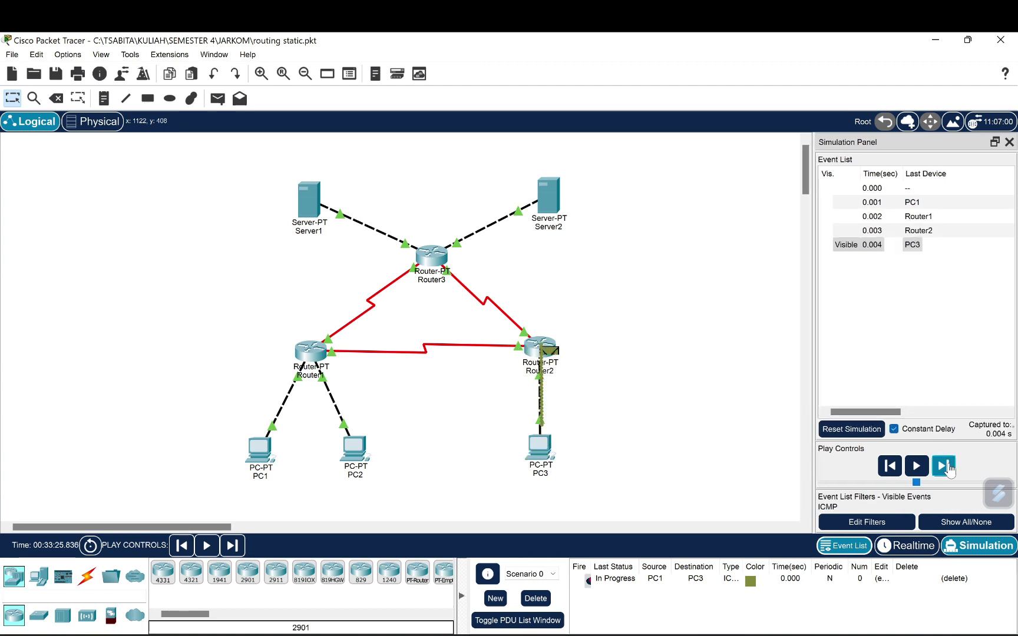
pyautogui.click(947, 466)
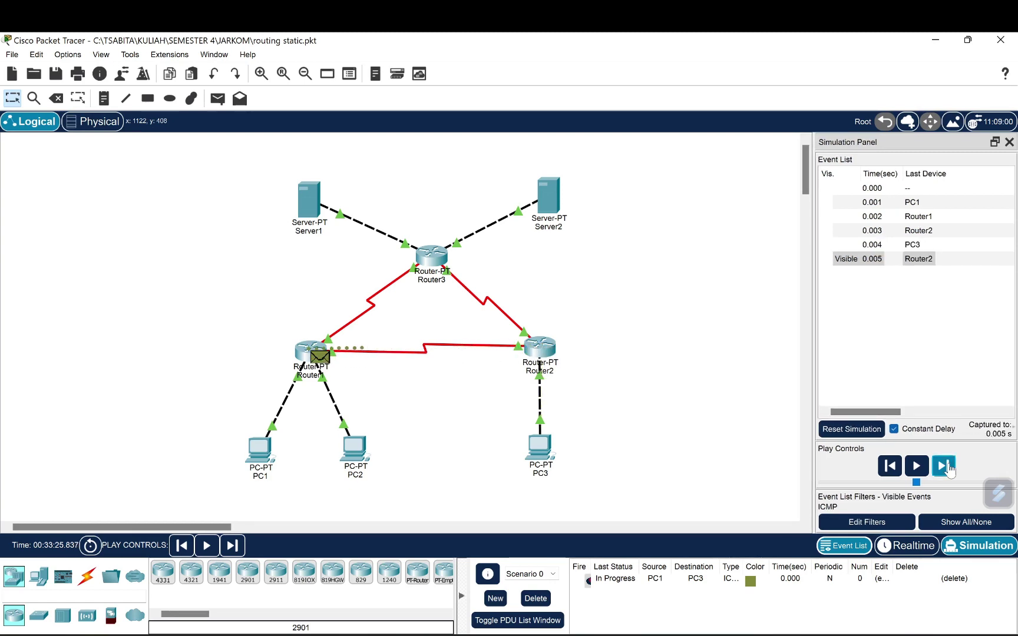
pyautogui.click(947, 466)
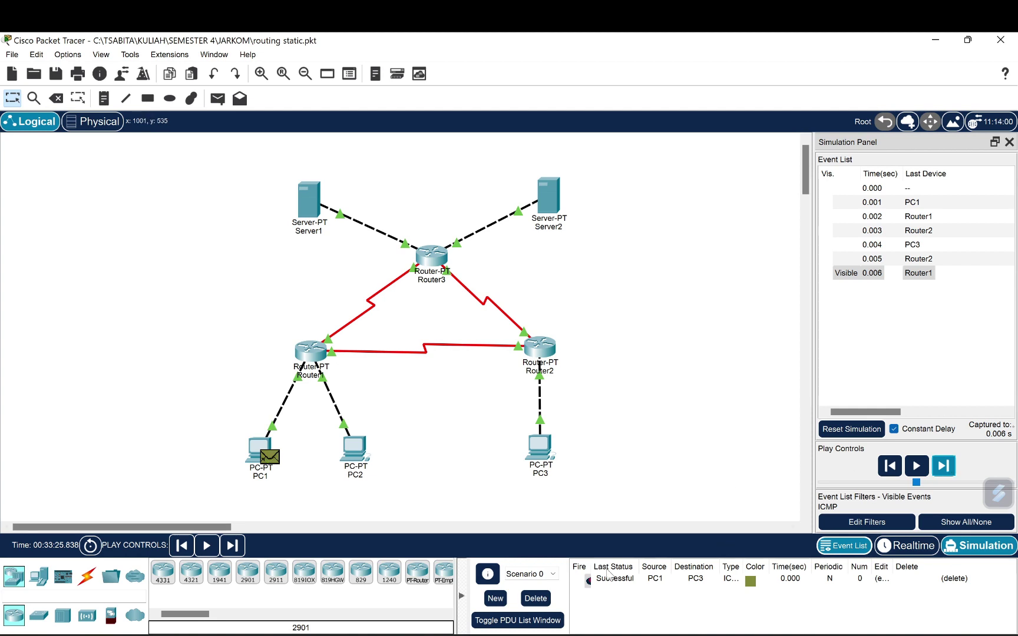
pyautogui.click(536, 599)
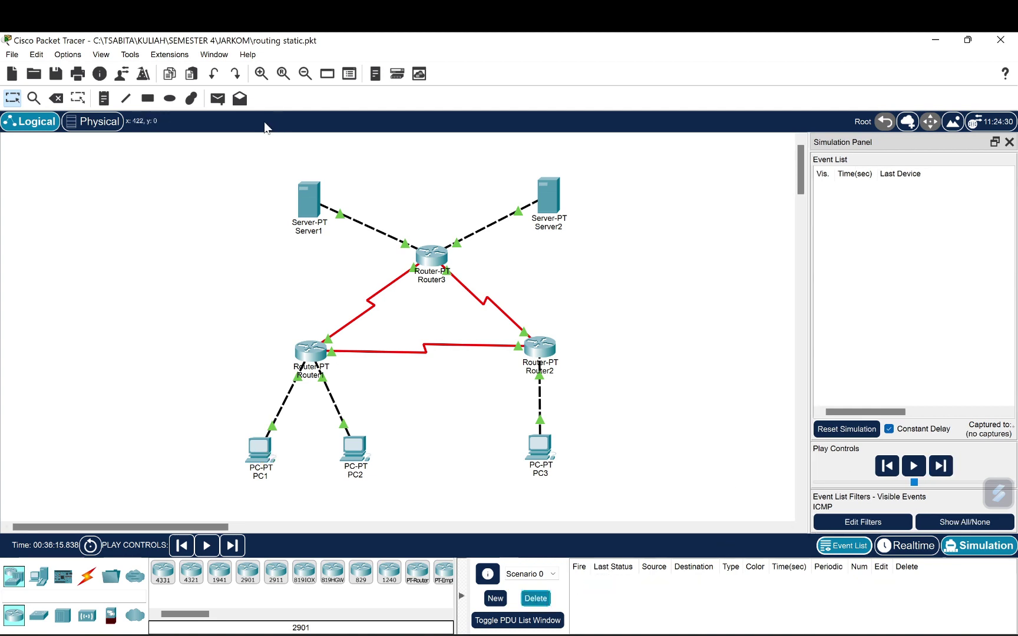
# Add a simple PDU with PC1 as the source and Server1 as the destination.
pyautogui.click(218, 102)
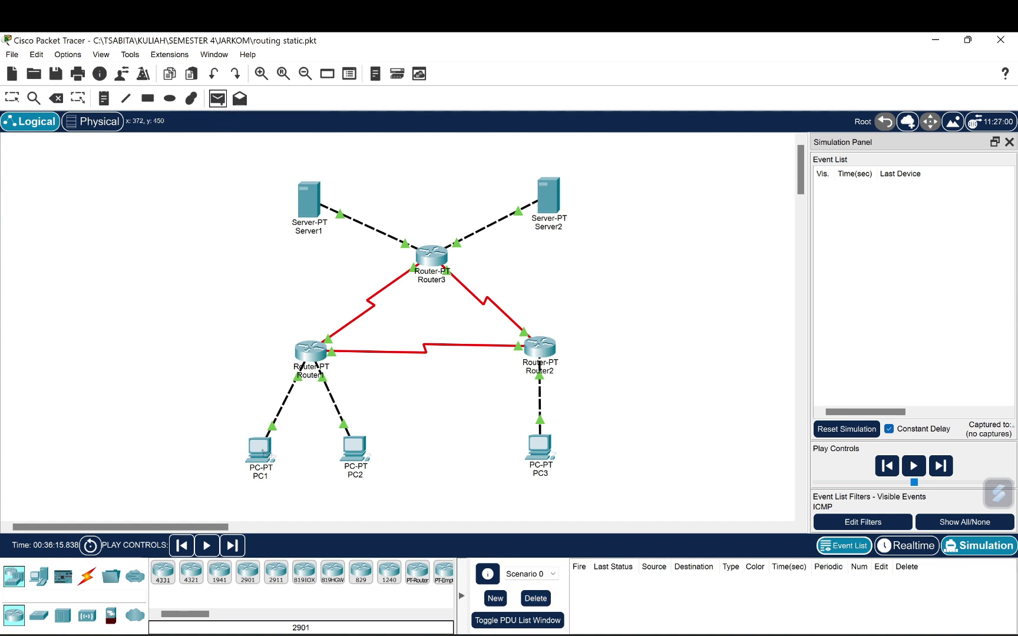
pyautogui.click(259, 451)
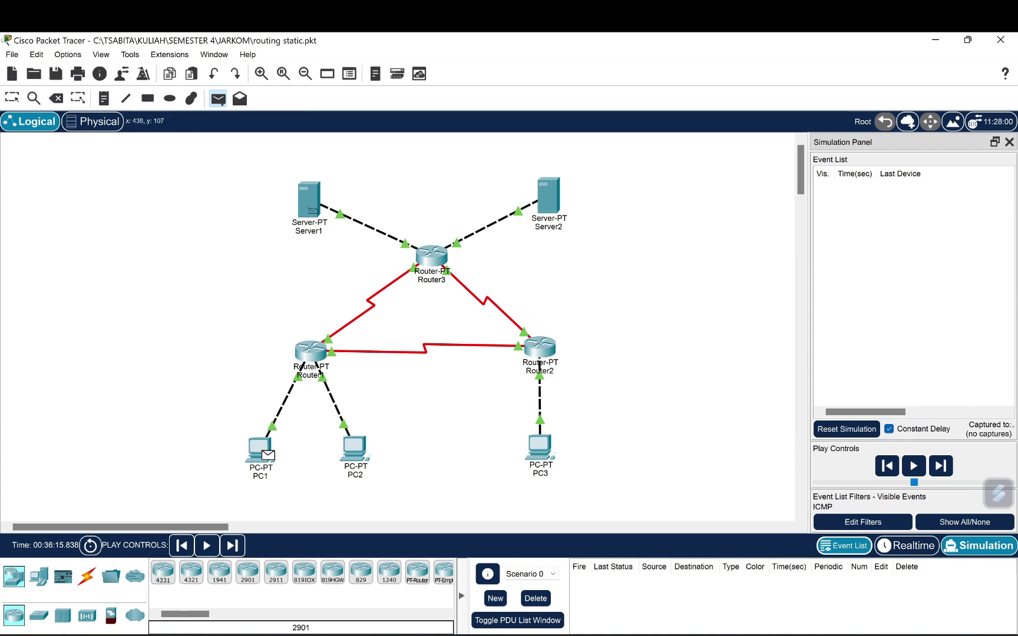
pyautogui.click(311, 212)
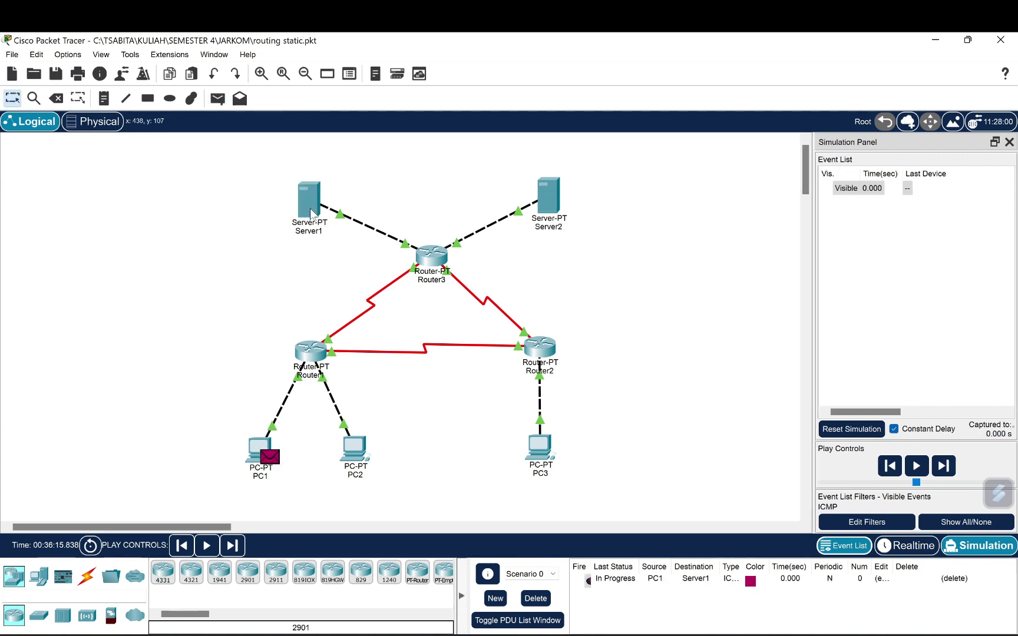
# Advance the PC1-to-Server1 simulation one event at a time until the reply returns to PC1, and delete the scenario.
pyautogui.click(944, 466)
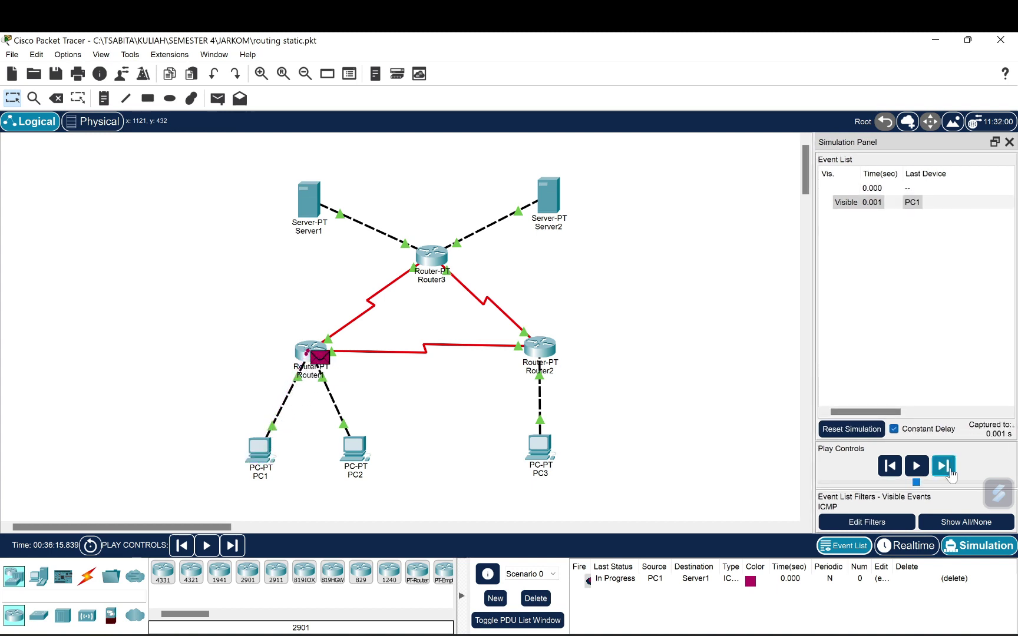
pyautogui.click(950, 472)
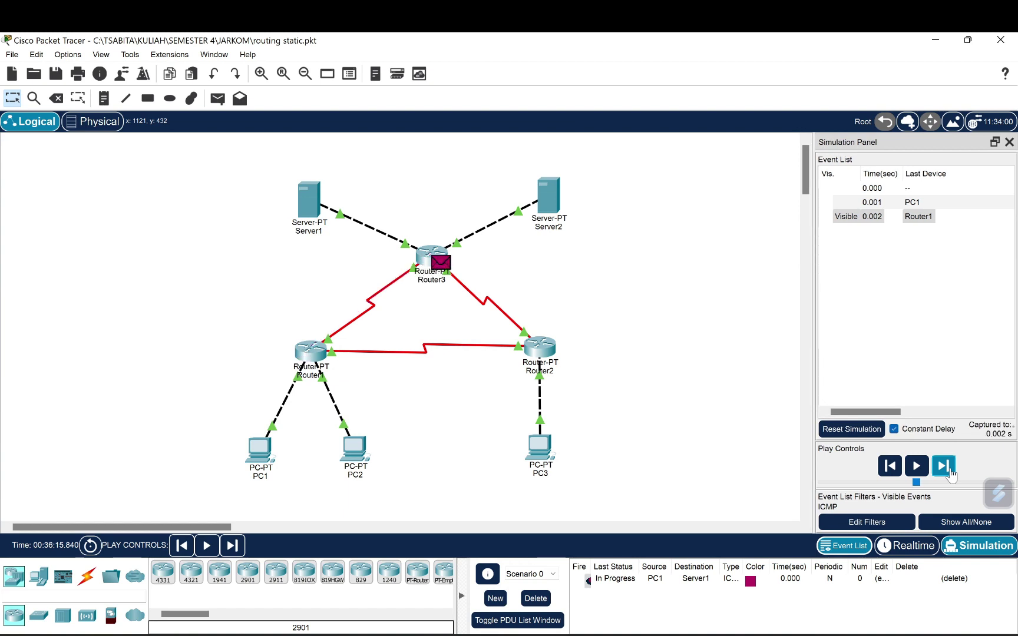
pyautogui.click(950, 472)
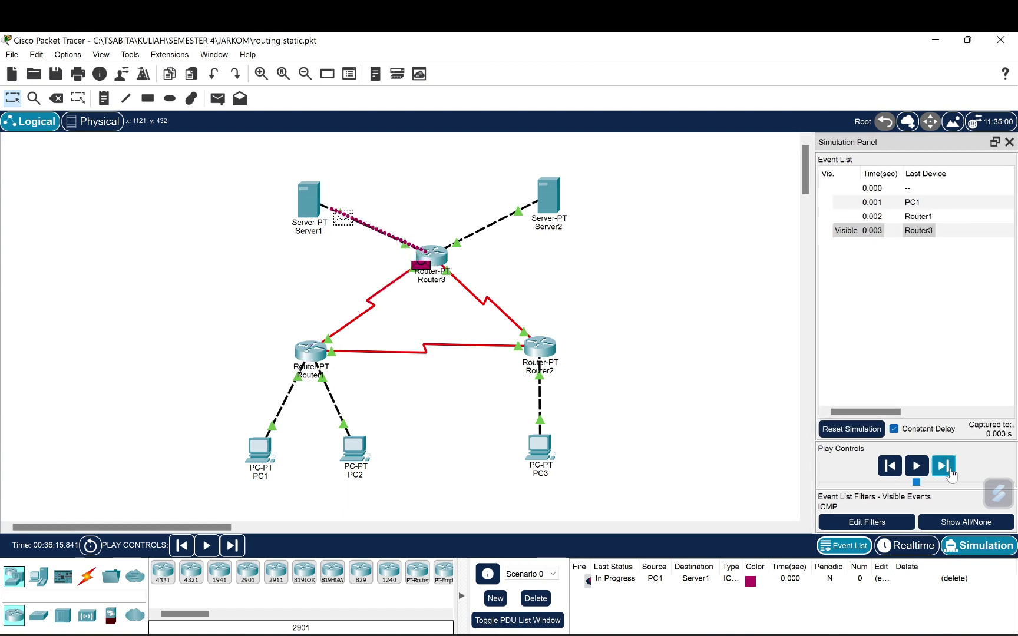
pyautogui.click(950, 472)
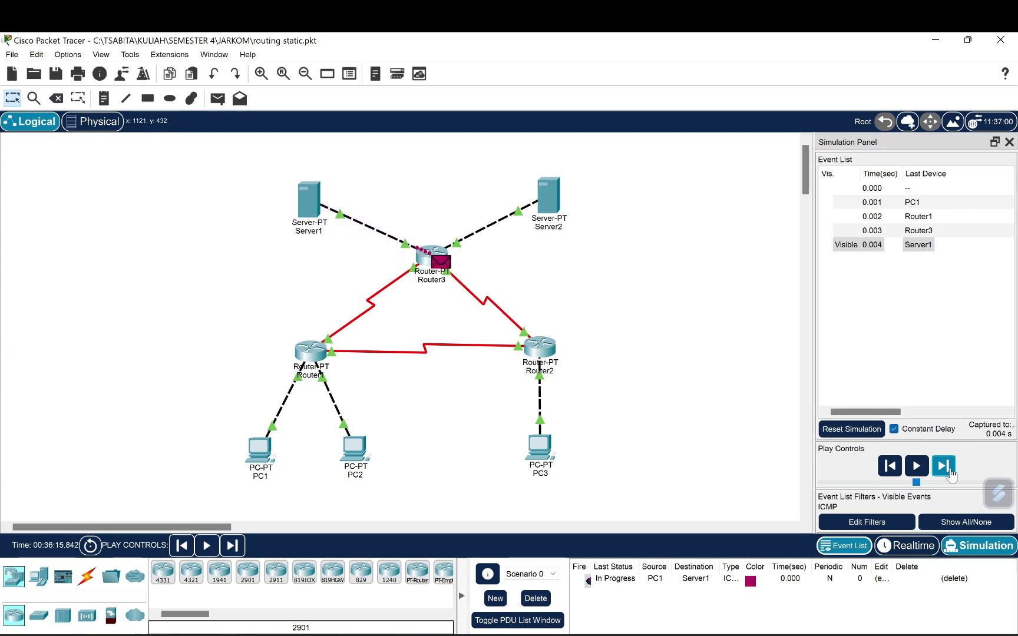
pyautogui.click(950, 472)
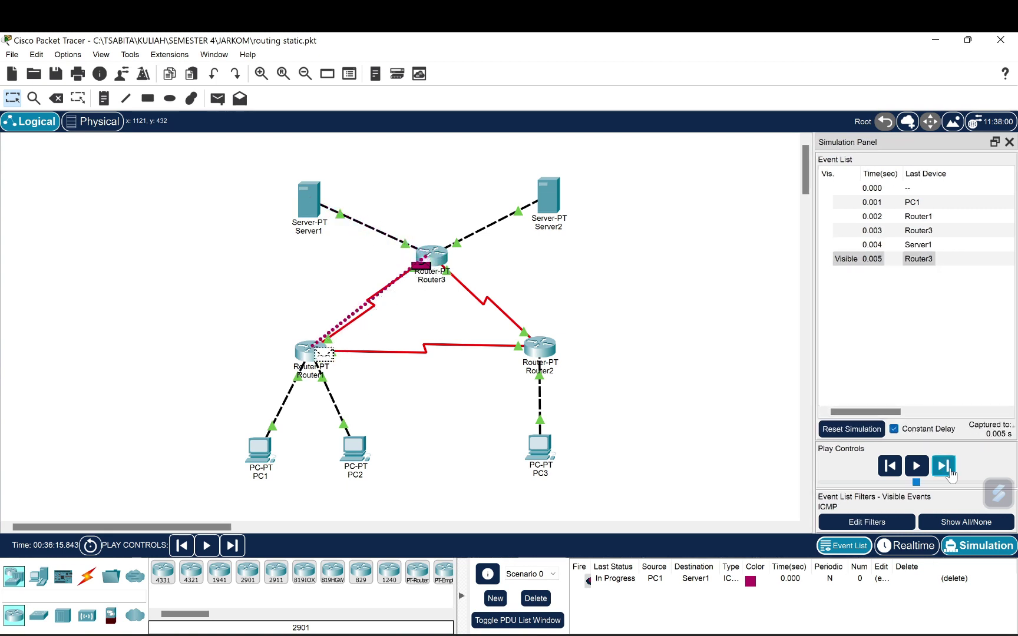
pyautogui.click(950, 472)
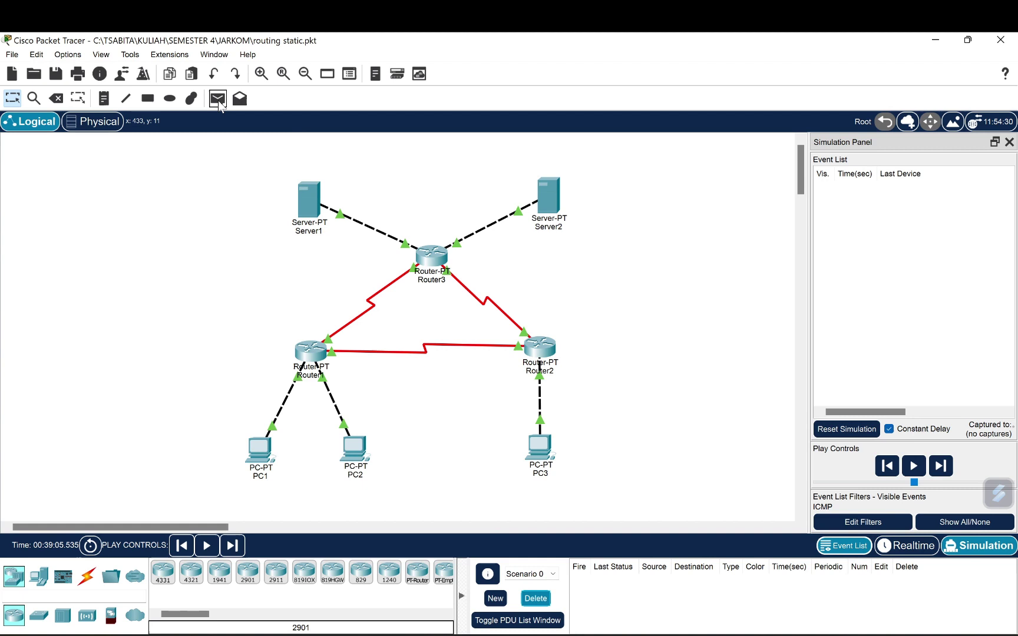
# Add a simple PDU with PC1 as the source and Server2 as the destination.
pyautogui.click(217, 99)
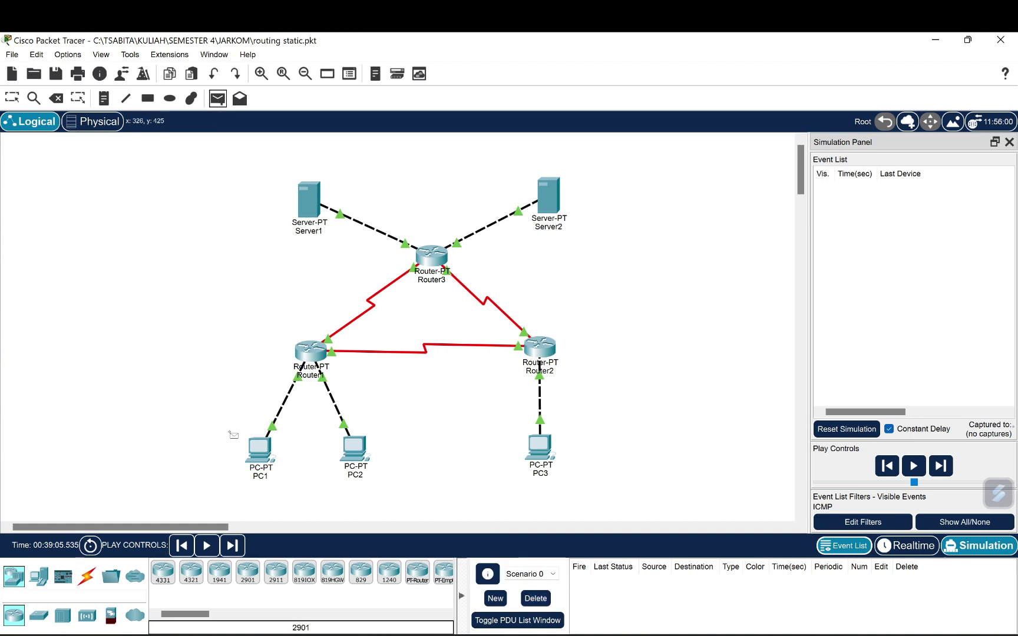
pyautogui.click(257, 453)
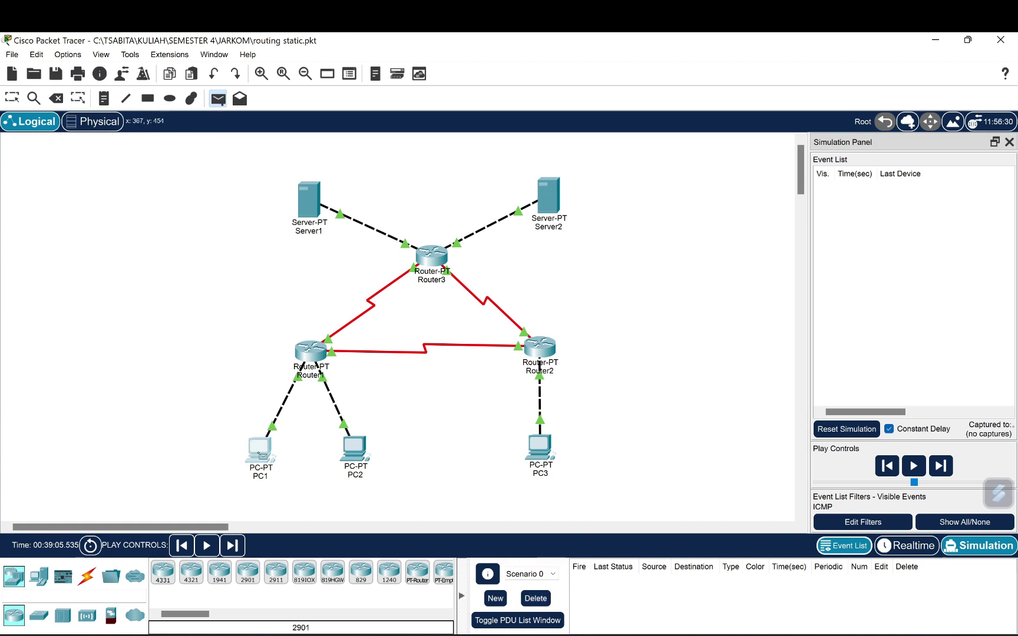
pyautogui.click(547, 202)
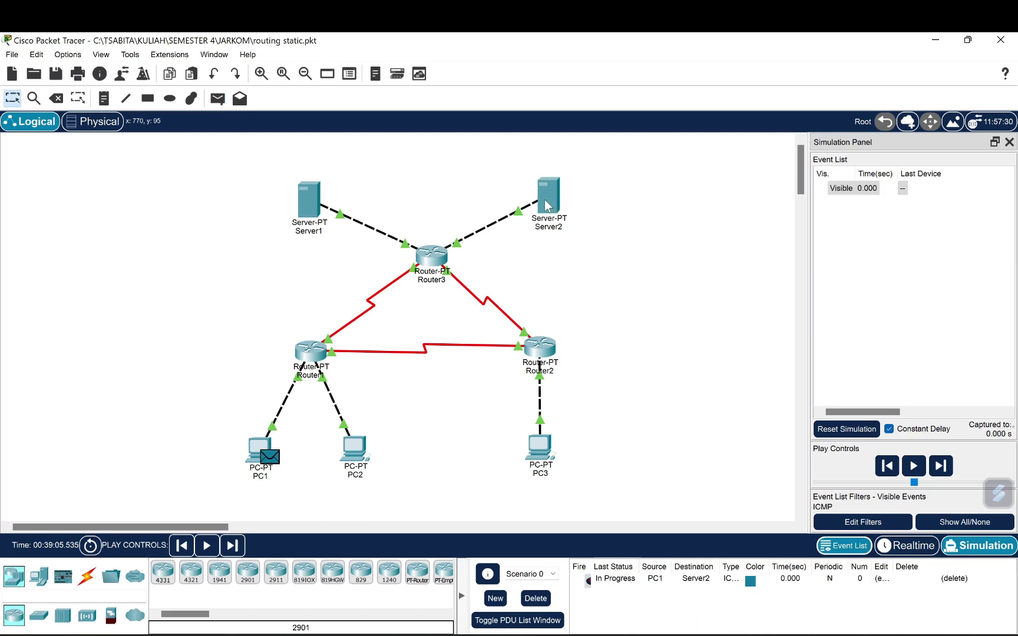
# Advance the PC1-to-Server2 simulation one event at a time until the reply returns to PC1, and delete the scenario.
pyautogui.click(945, 468)
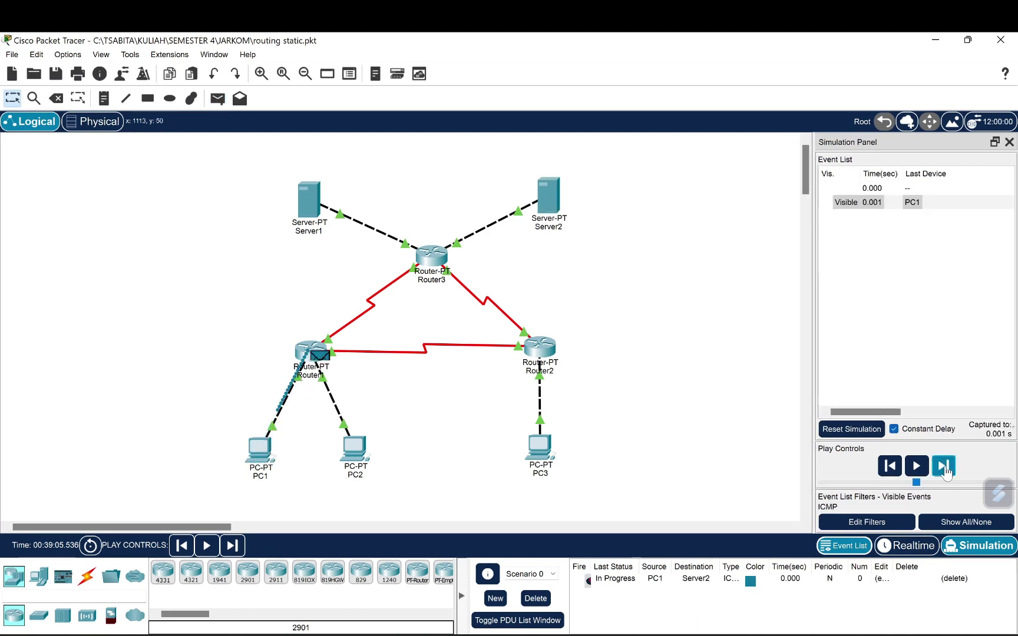
pyautogui.click(944, 468)
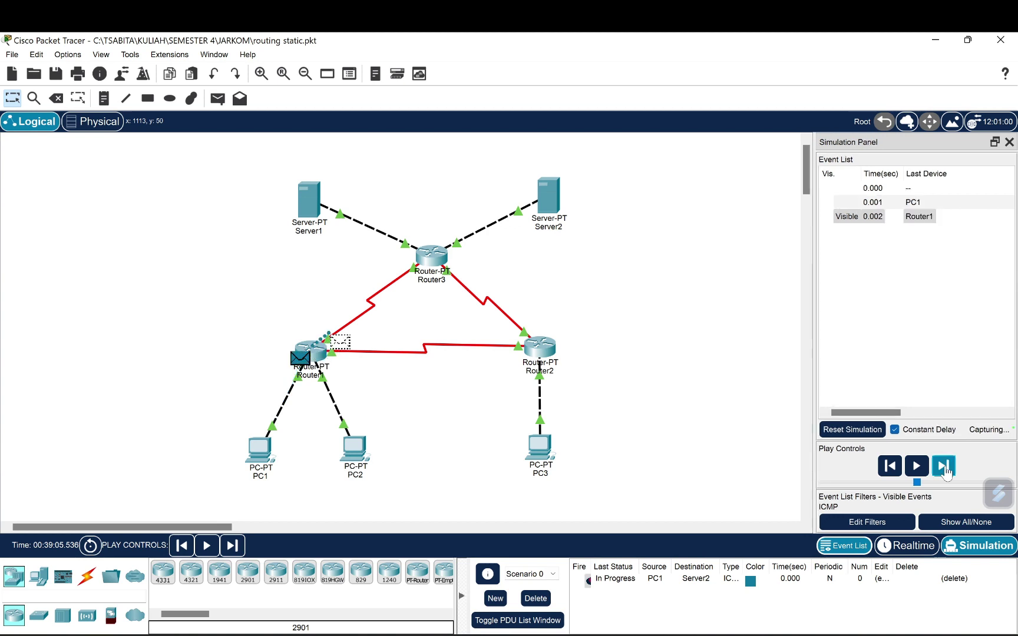
pyautogui.click(944, 468)
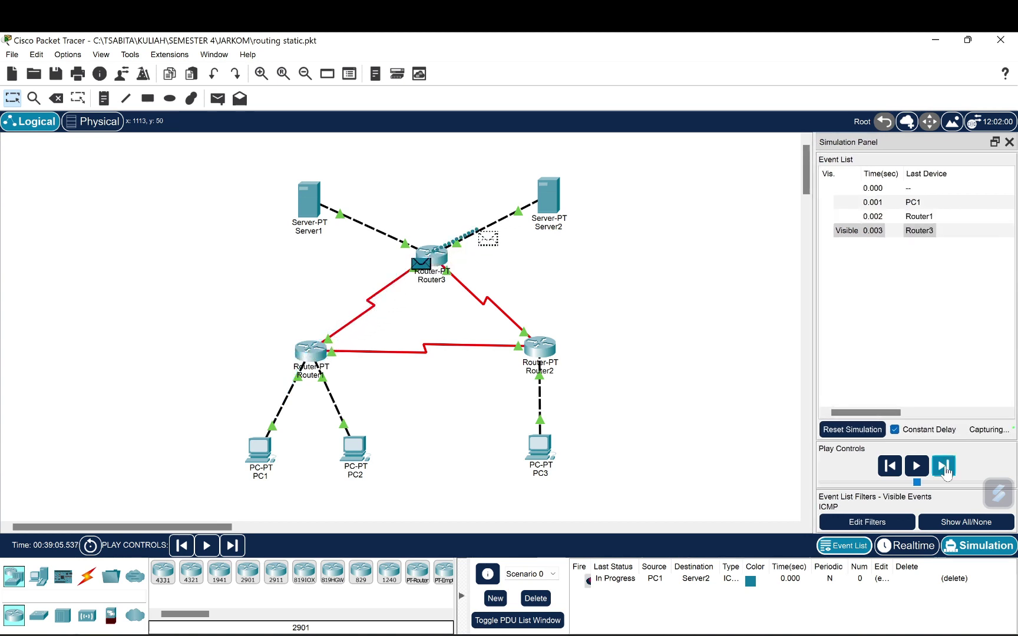
pyautogui.click(944, 468)
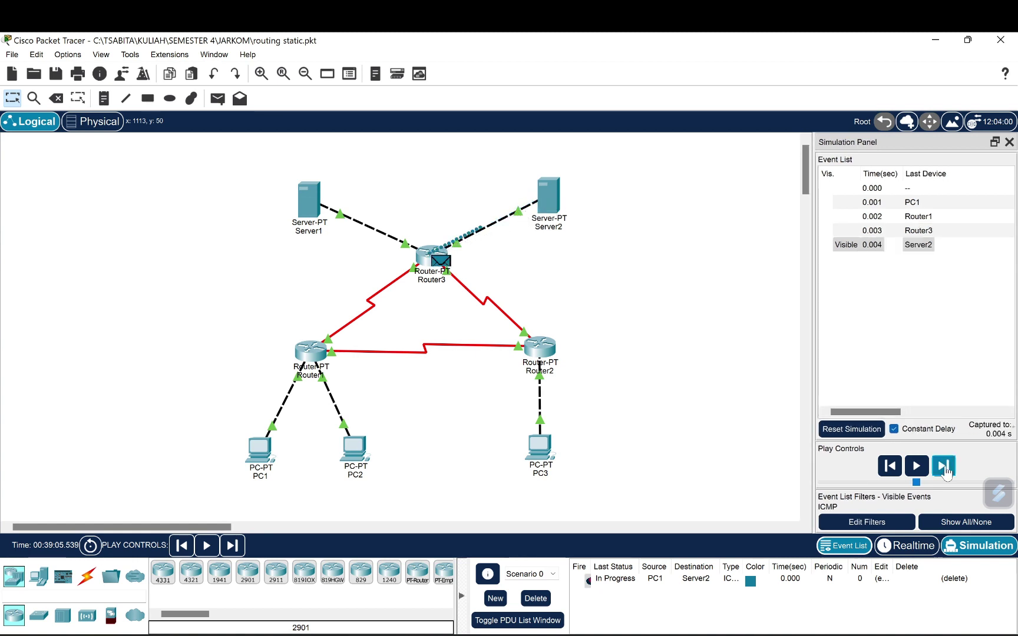
pyautogui.click(945, 468)
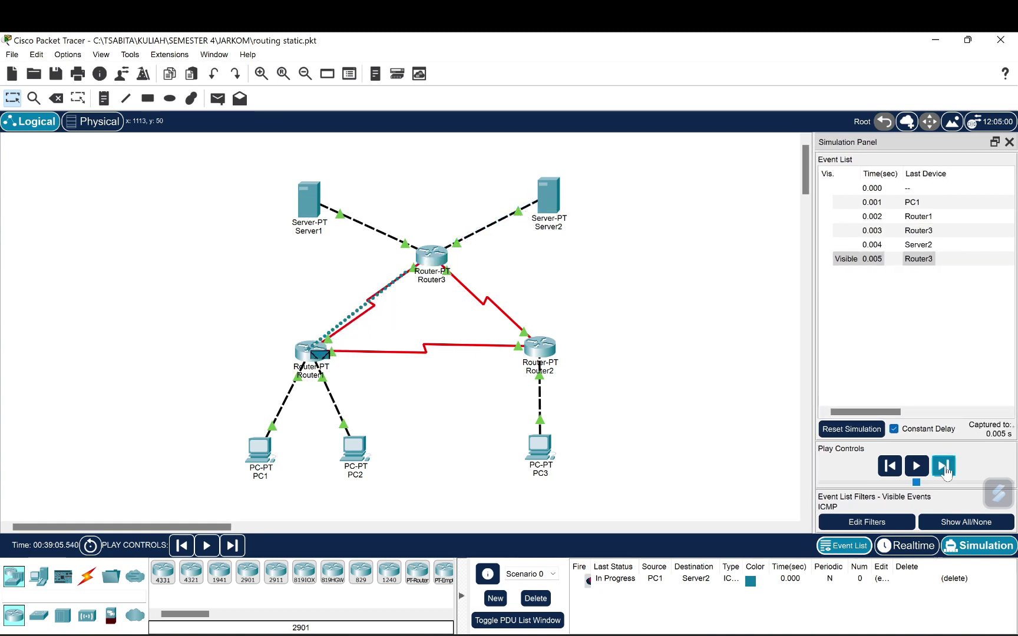
pyautogui.click(945, 468)
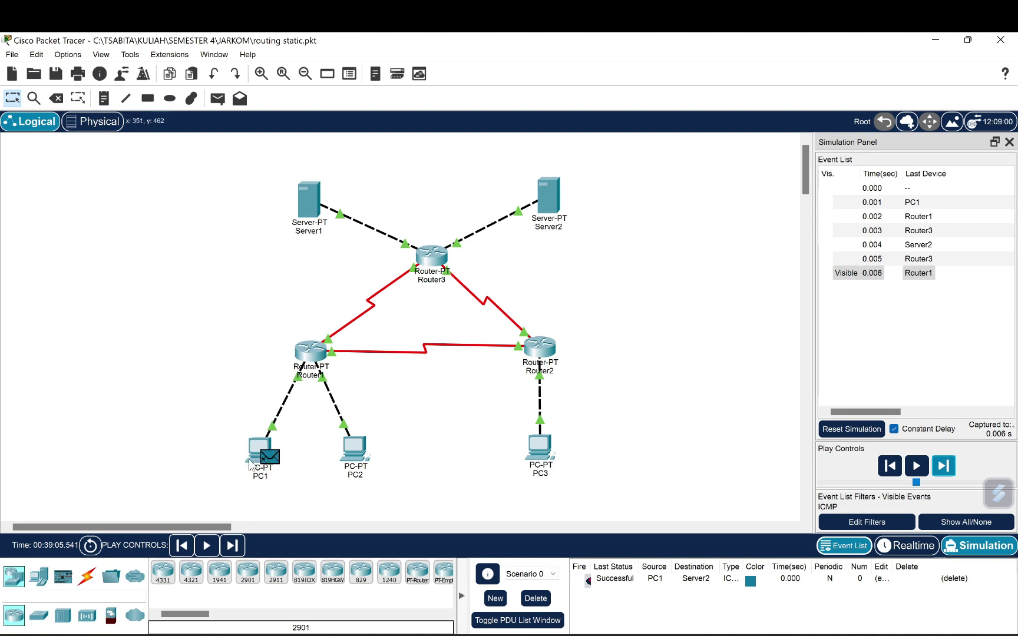
pyautogui.click(536, 599)
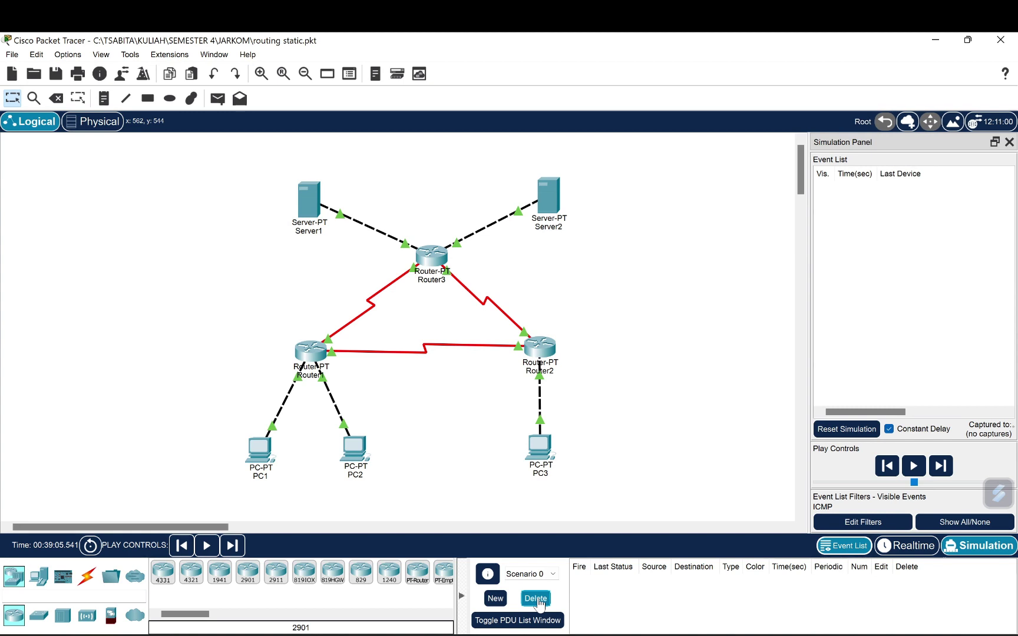
# Add a simple PDU with PC3 as the source and PC1 as the destination.
pyautogui.click(218, 98)
pyautogui.click(540, 446)
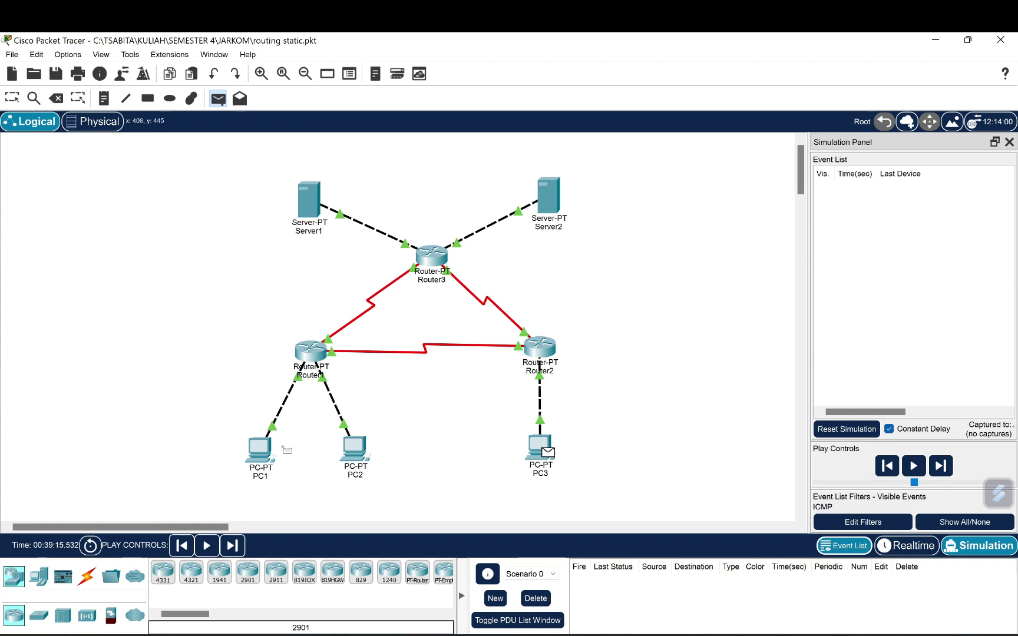
pyautogui.click(262, 451)
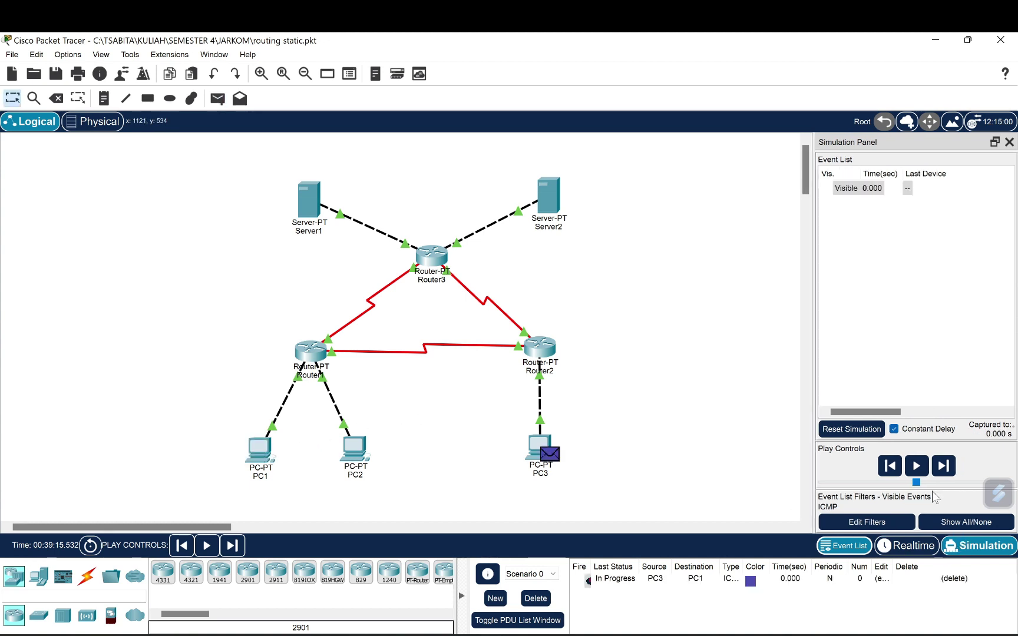
# Advance the PC3-to-PC1 simulation one event at a time until the reply returns to PC3, and delete the scenario.
pyautogui.click(943, 466)
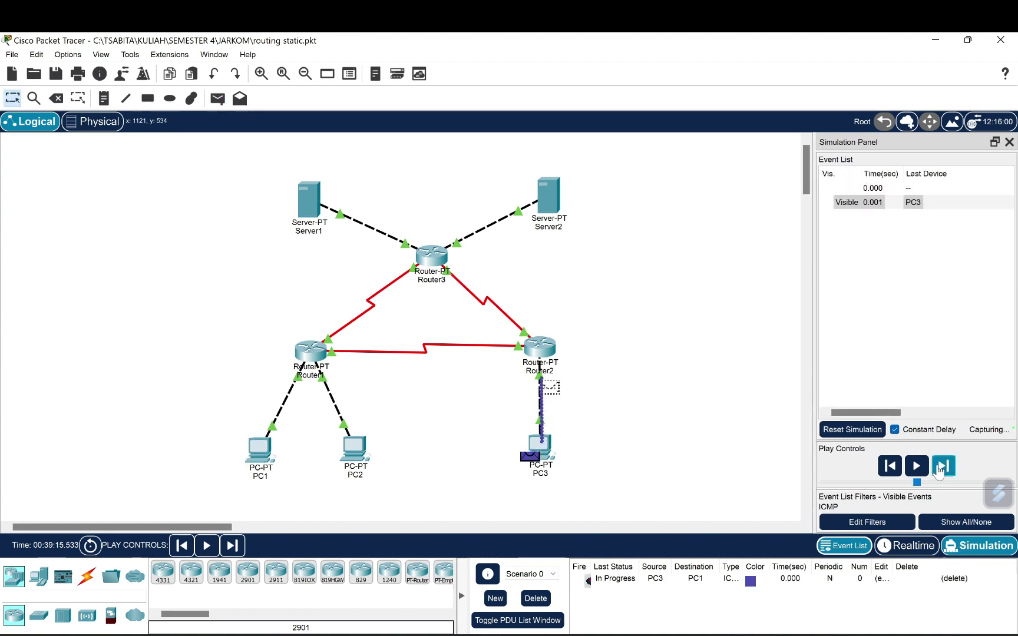
pyautogui.click(939, 470)
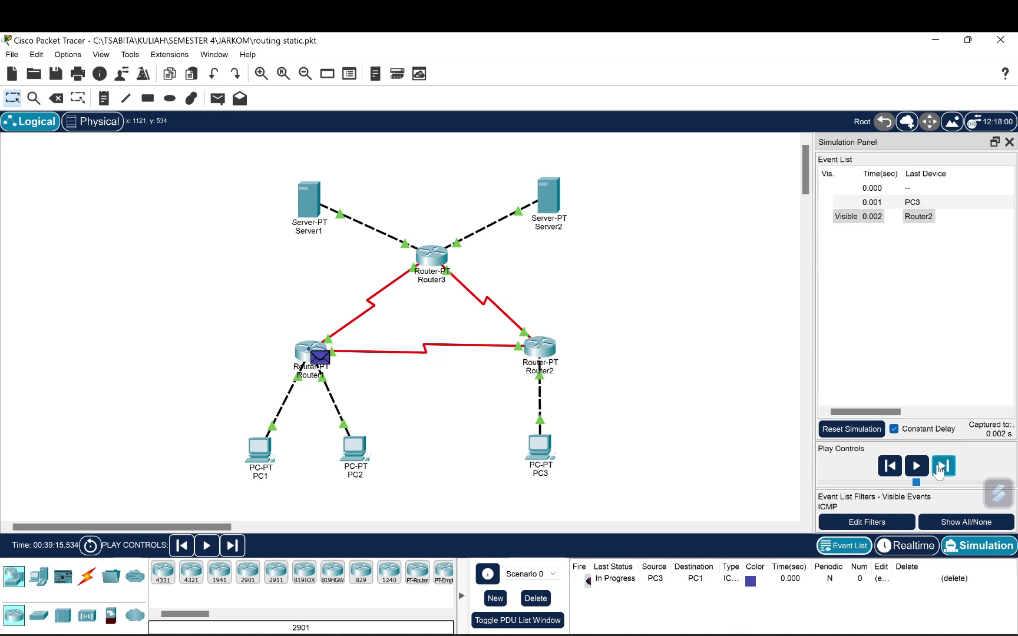
pyautogui.click(940, 469)
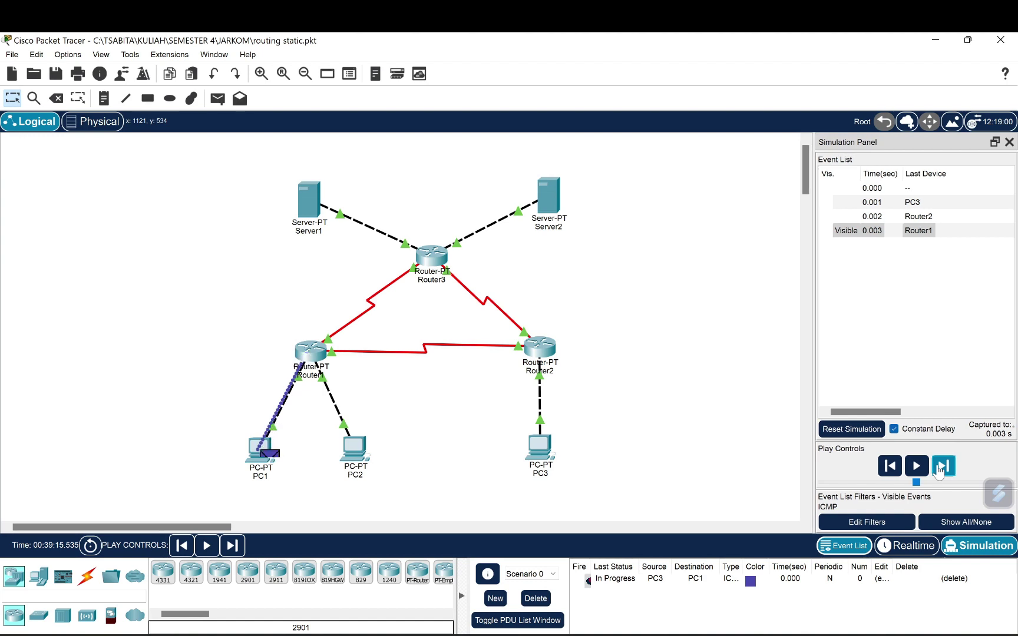
pyautogui.click(940, 469)
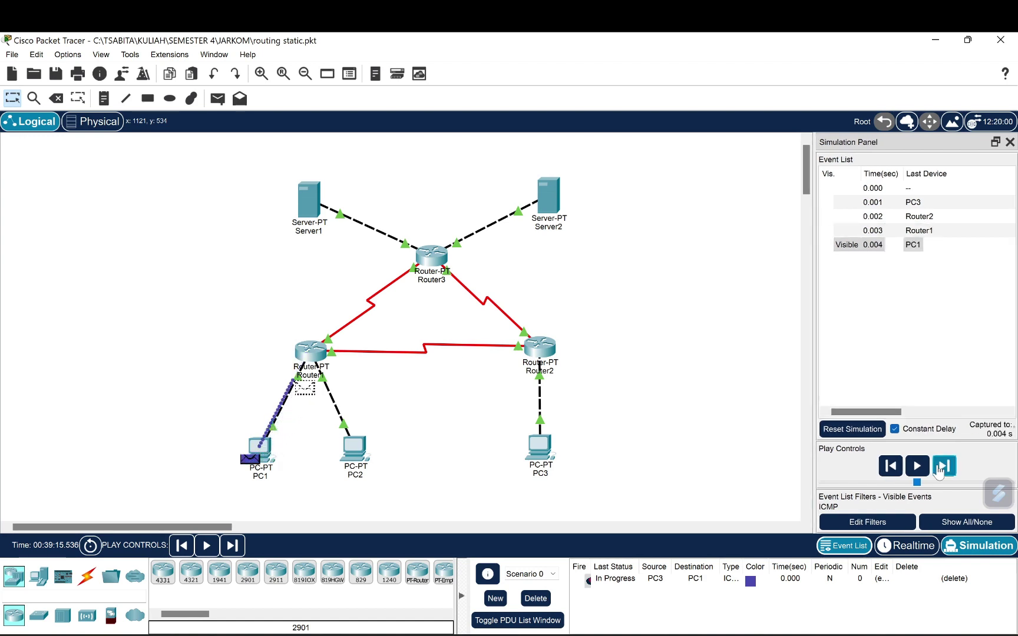
pyautogui.click(939, 470)
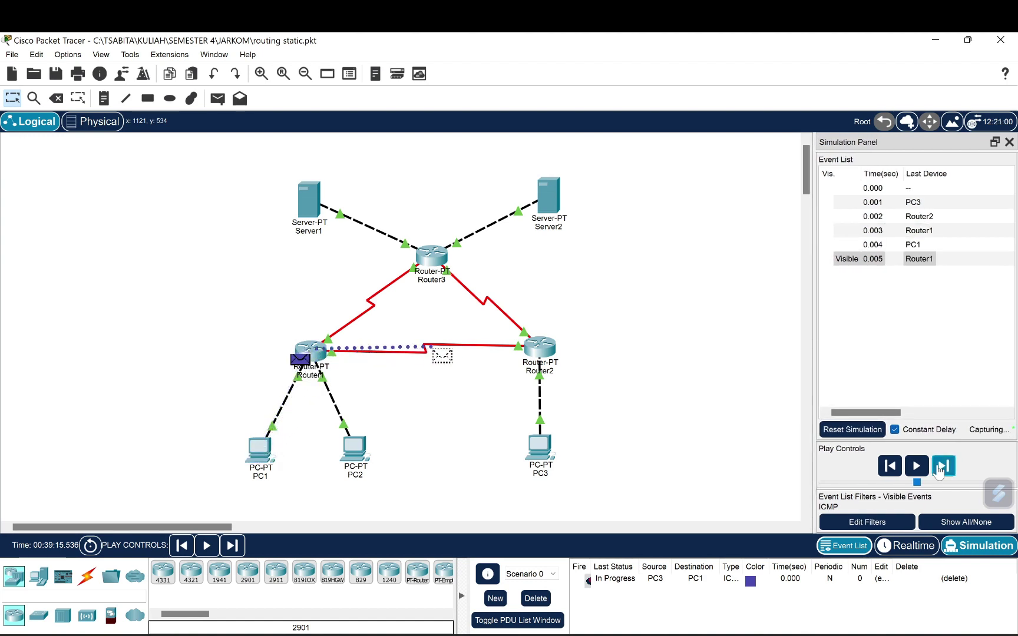
pyautogui.click(939, 469)
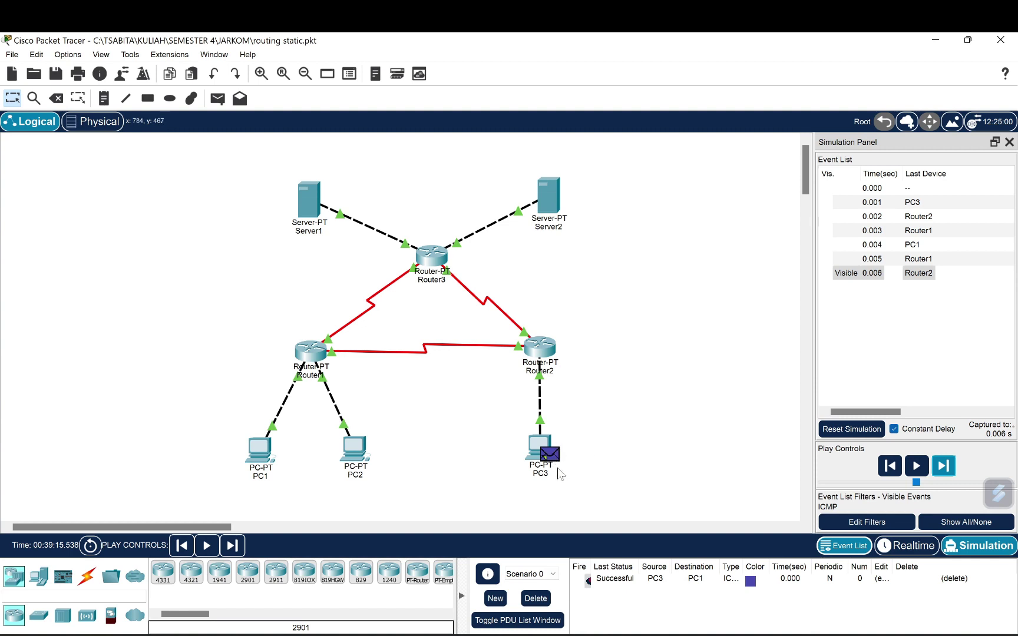
pyautogui.click(534, 599)
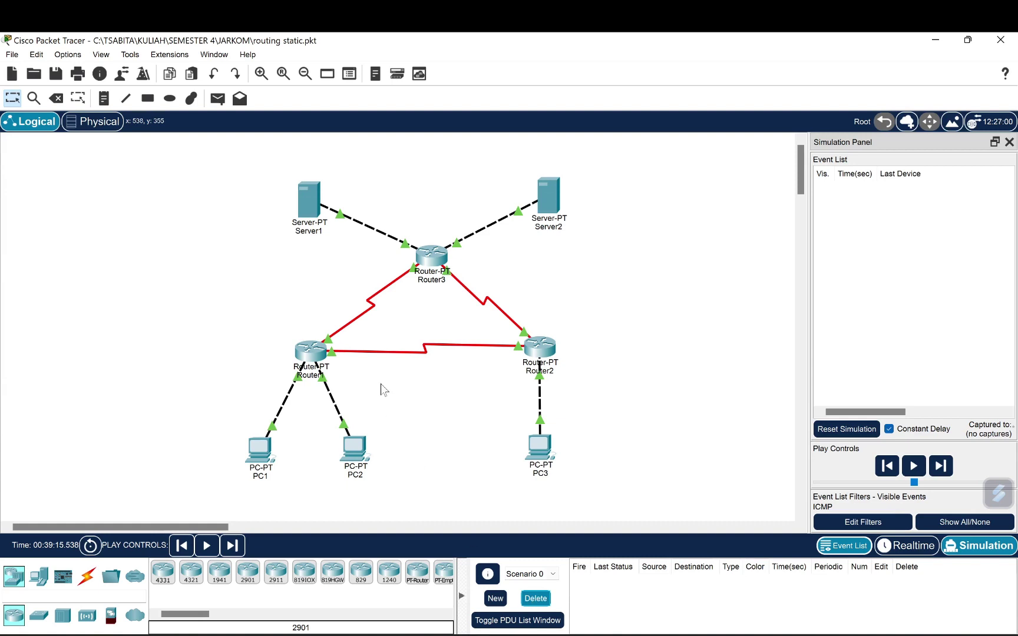
# Add a simple PDU with PC3 as the source and PC2 as the destination.
pyautogui.click(218, 99)
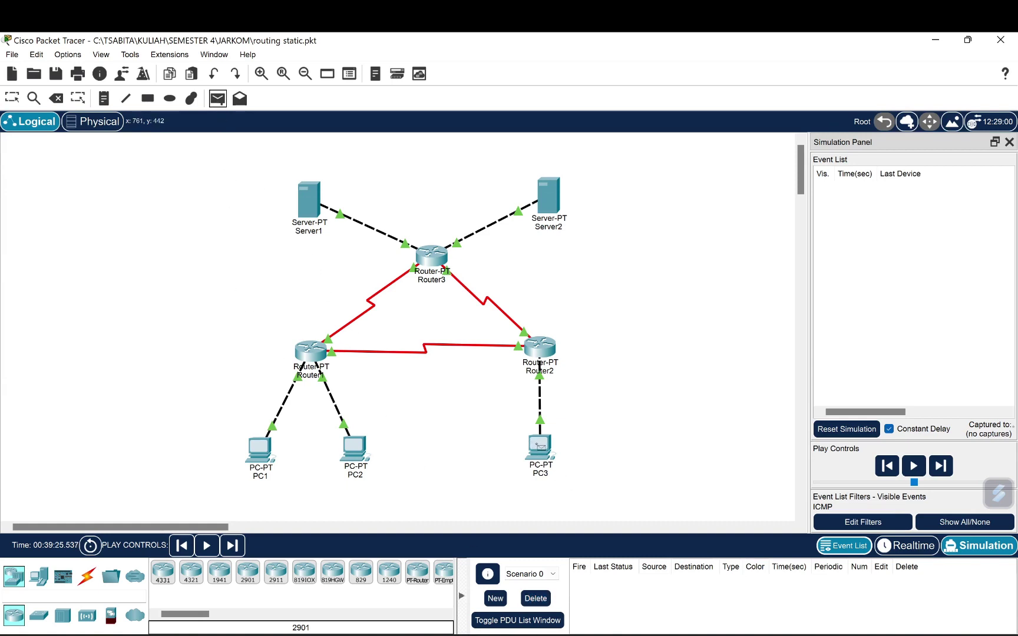
pyautogui.click(541, 447)
pyautogui.click(354, 448)
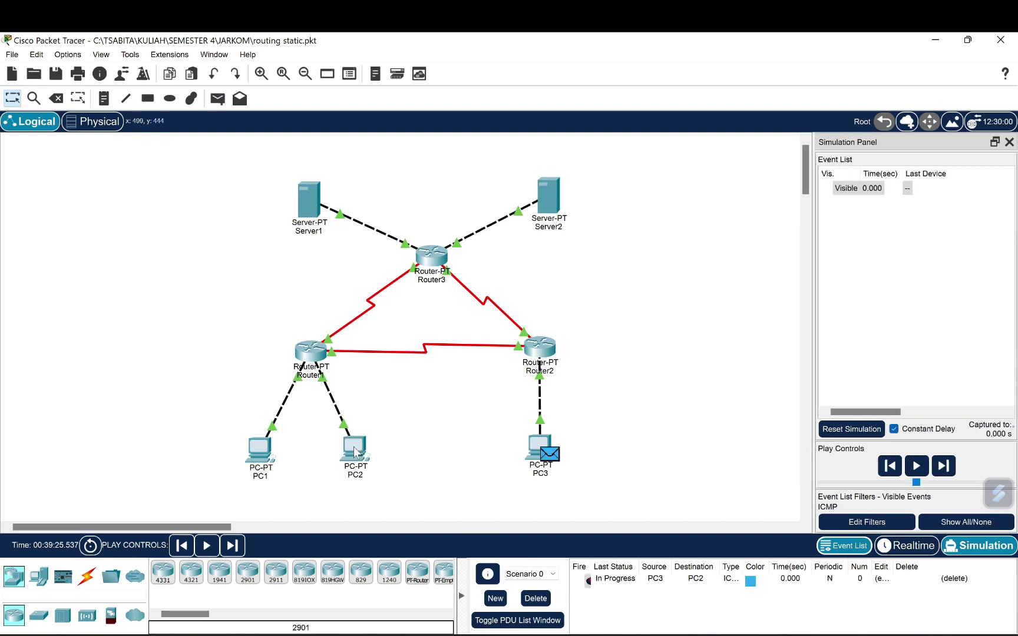
# Advance the PC3-to-PC2 simulation one event at a time until the reply returns to PC3, and delete the scenario.
pyautogui.click(943, 467)
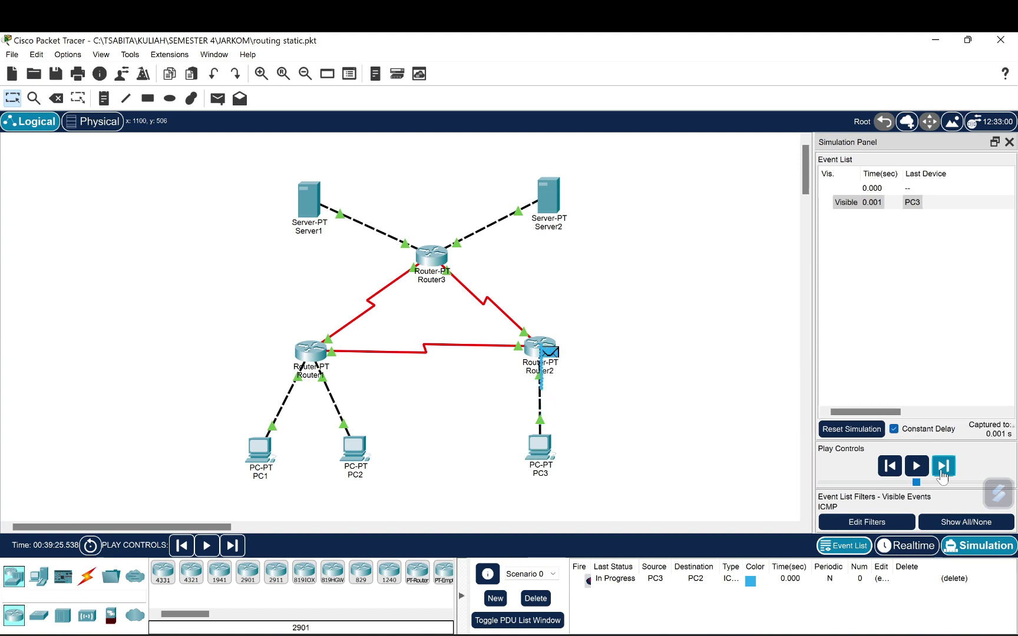
pyautogui.click(942, 472)
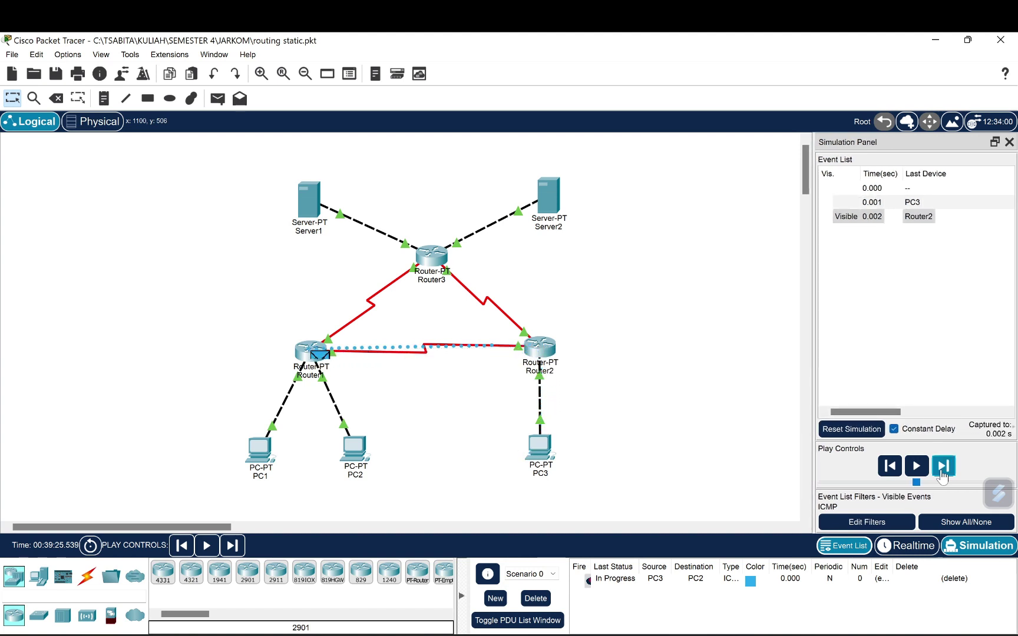
pyautogui.click(943, 472)
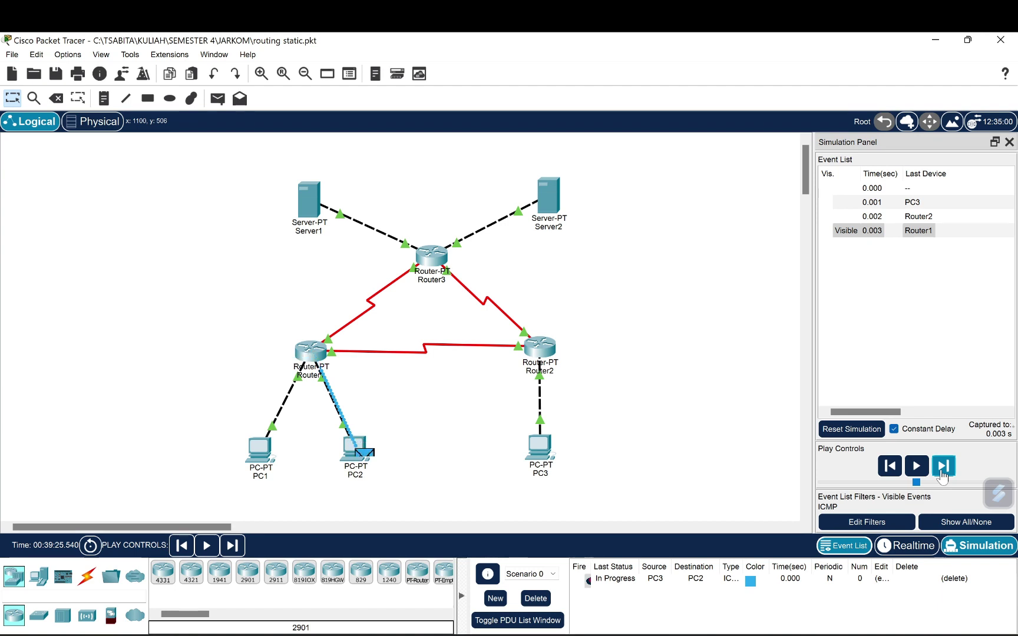
pyautogui.click(942, 471)
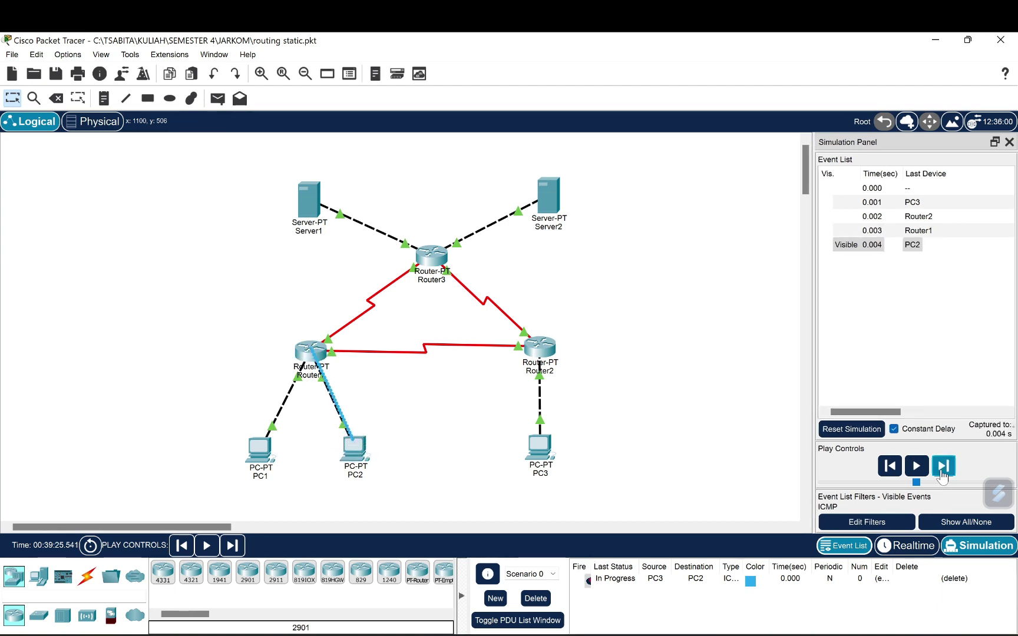
pyautogui.click(942, 471)
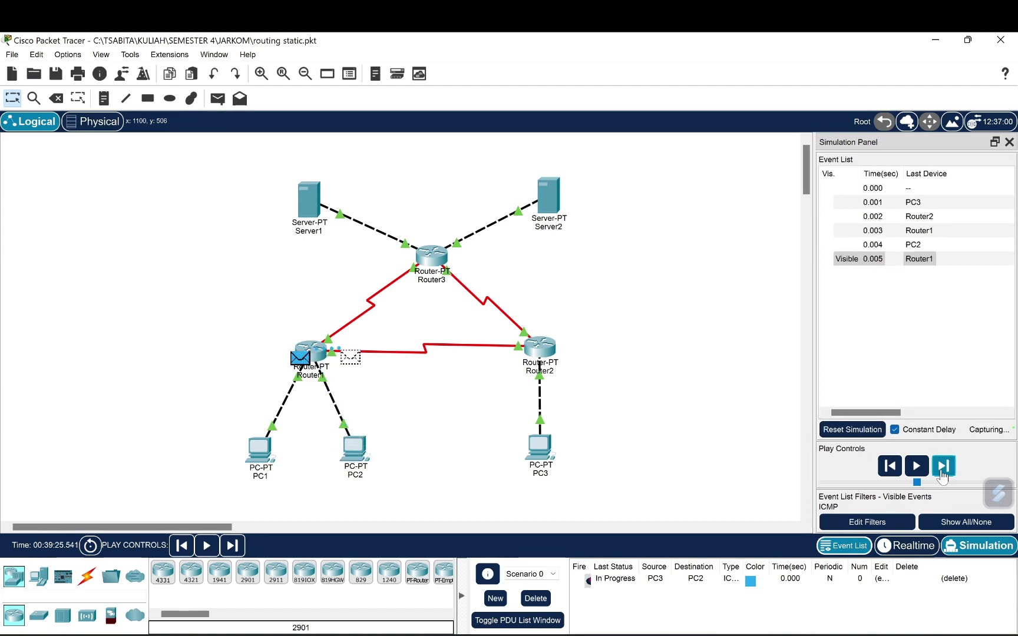
pyautogui.click(943, 471)
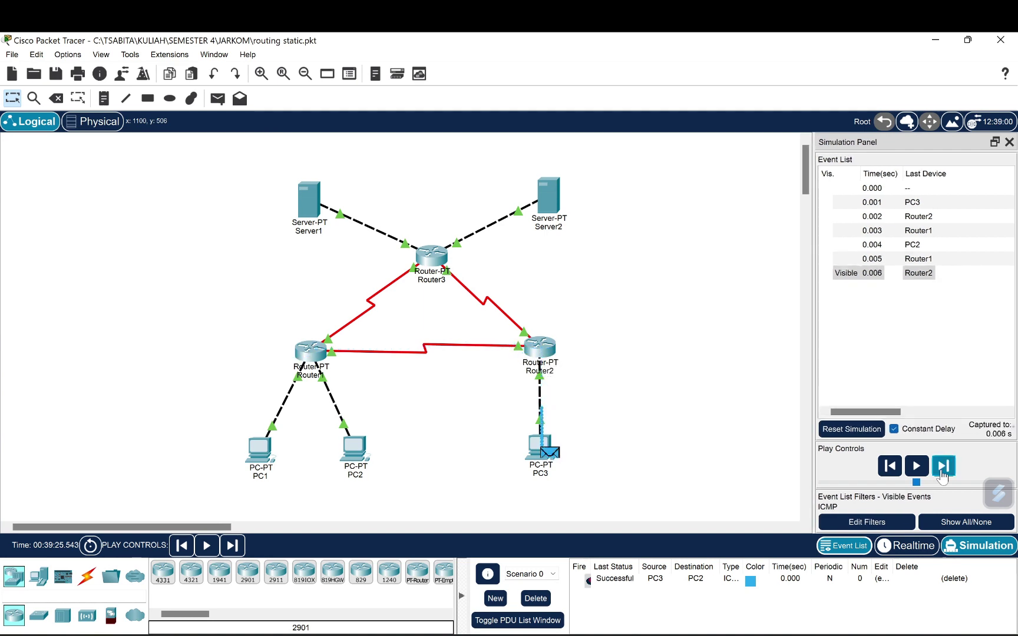
pyautogui.click(943, 470)
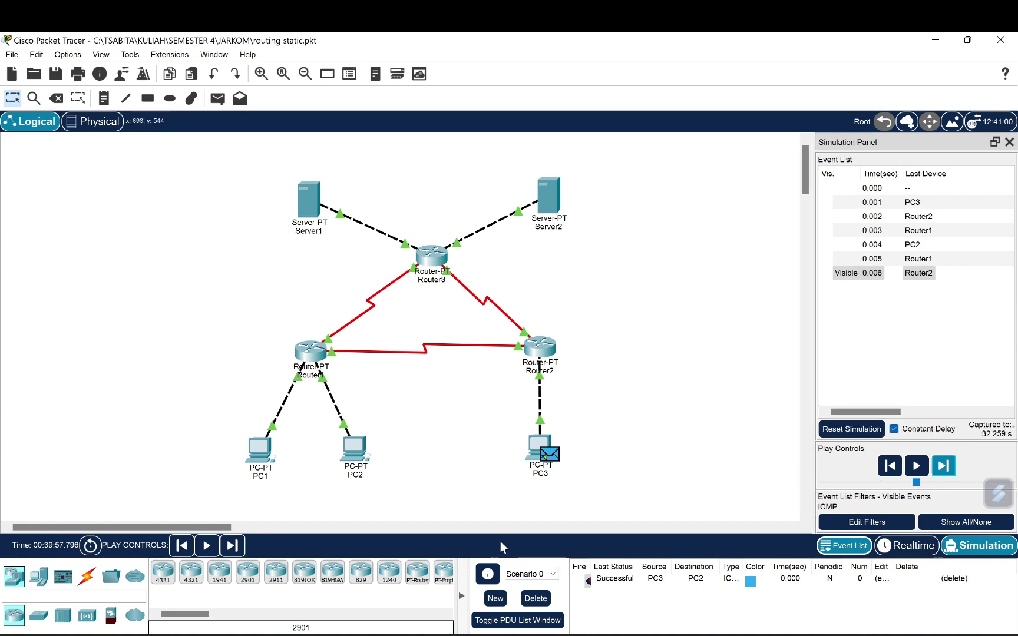
pyautogui.click(536, 599)
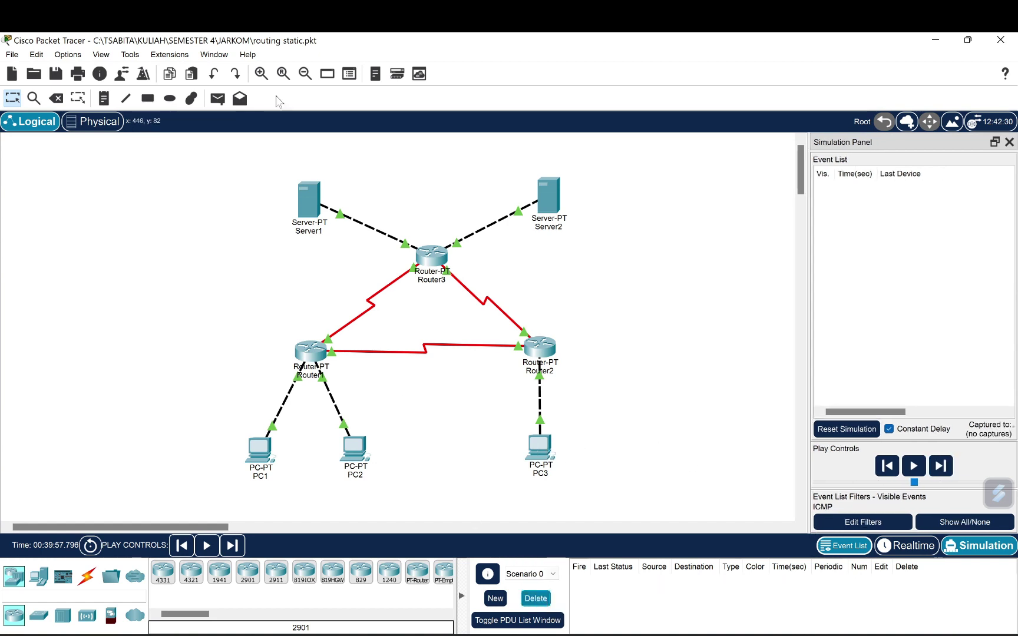
# Add a simple PDU with PC3 as the source and Server1 as the destination.
pyautogui.click(218, 99)
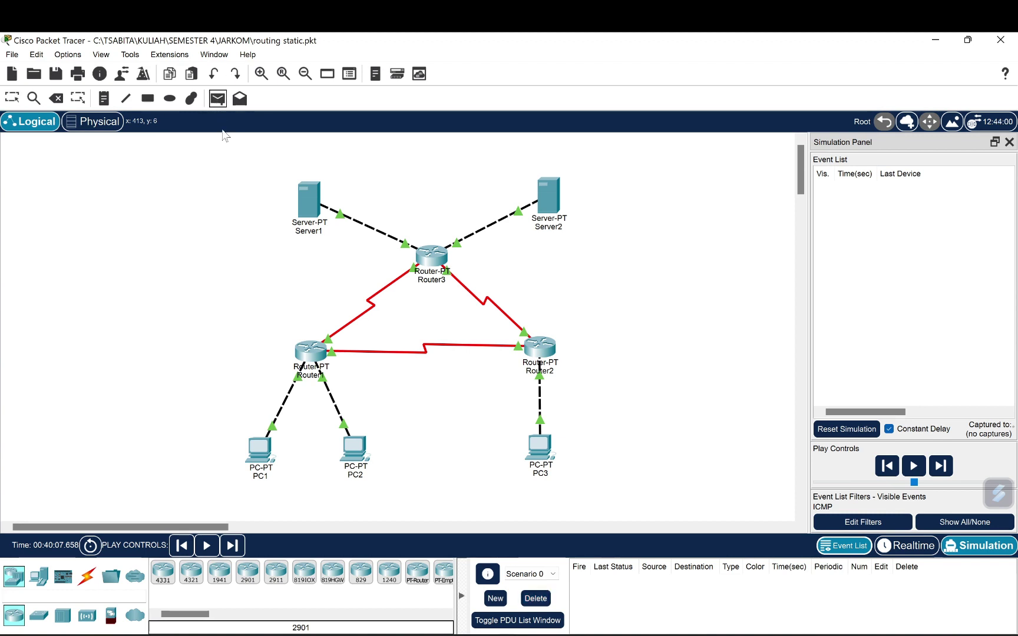
pyautogui.click(542, 448)
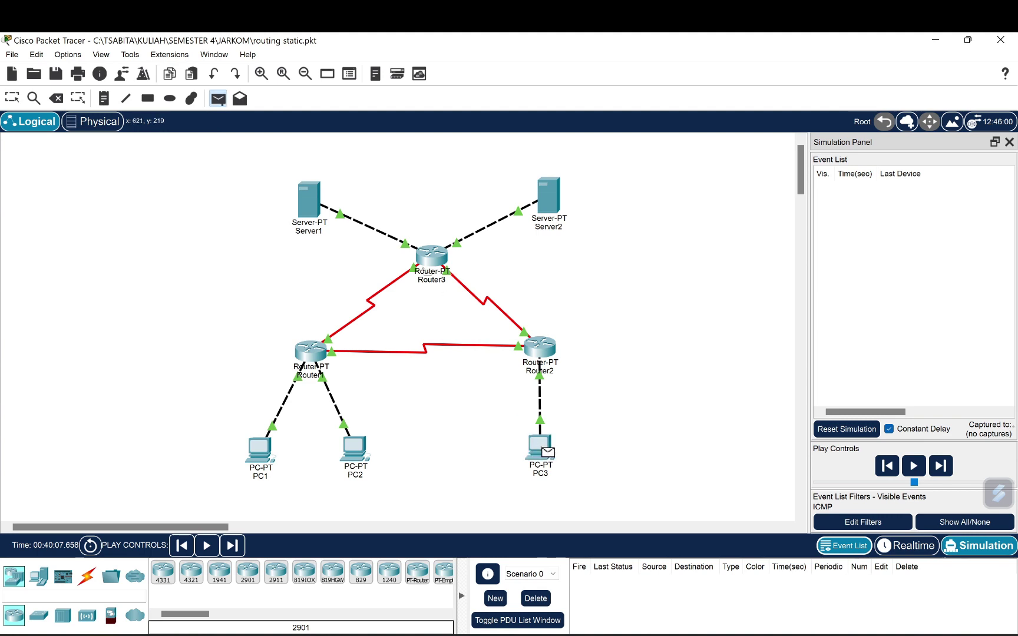
pyautogui.click(313, 201)
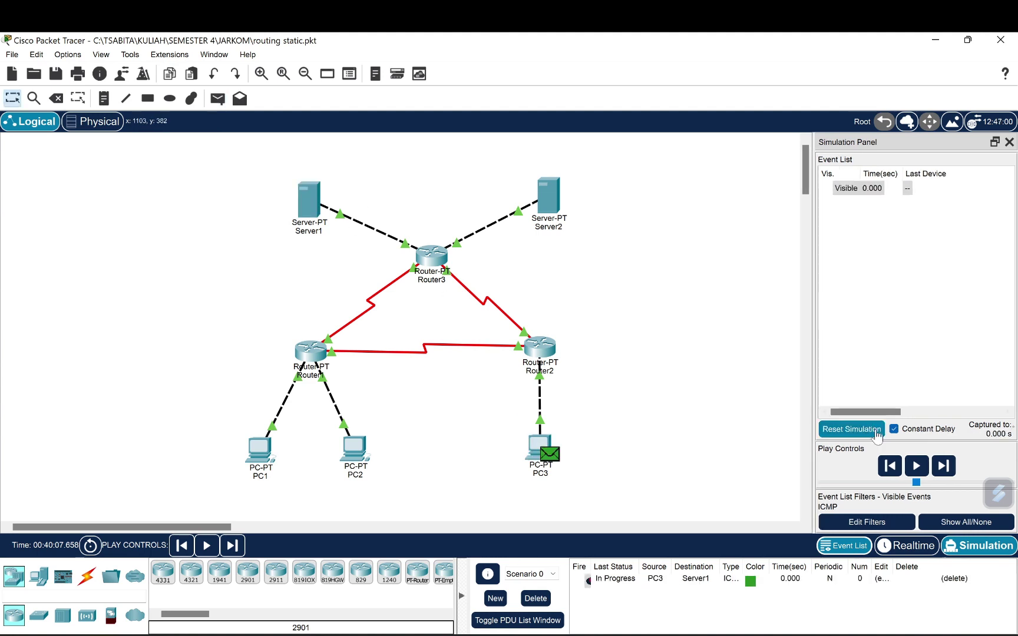
# Advance the PC3-to-Server1 simulation one event at a time until the reply returns to PC3.
pyautogui.click(950, 466)
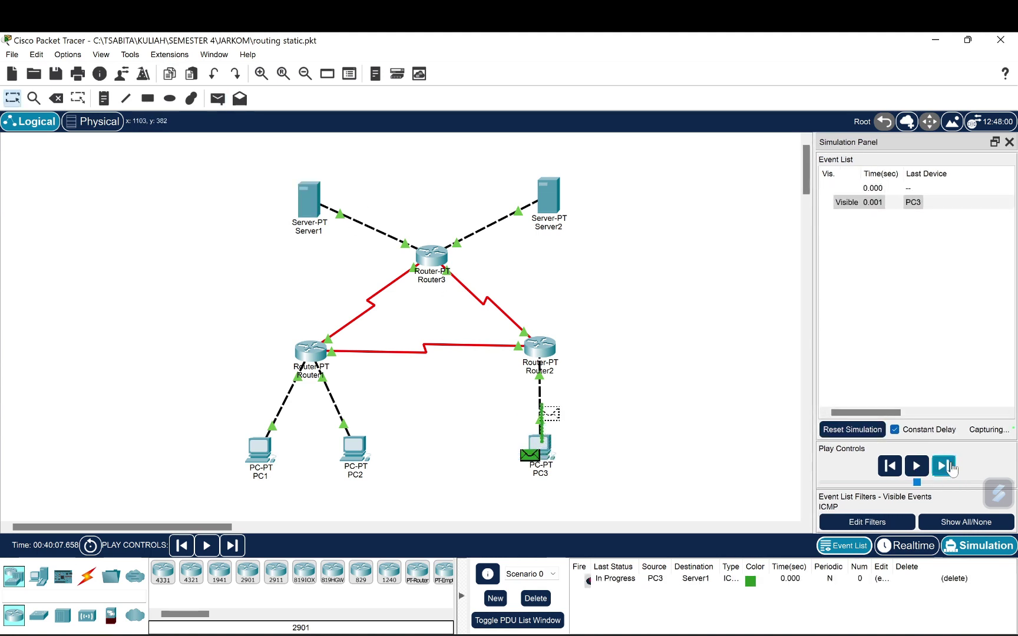
pyautogui.click(951, 467)
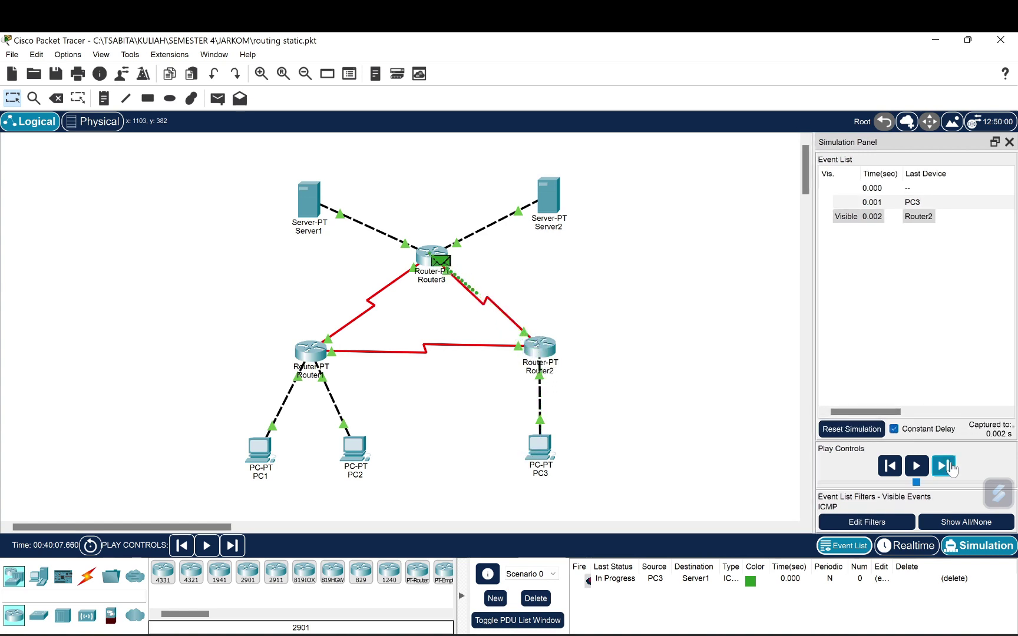
pyautogui.click(951, 467)
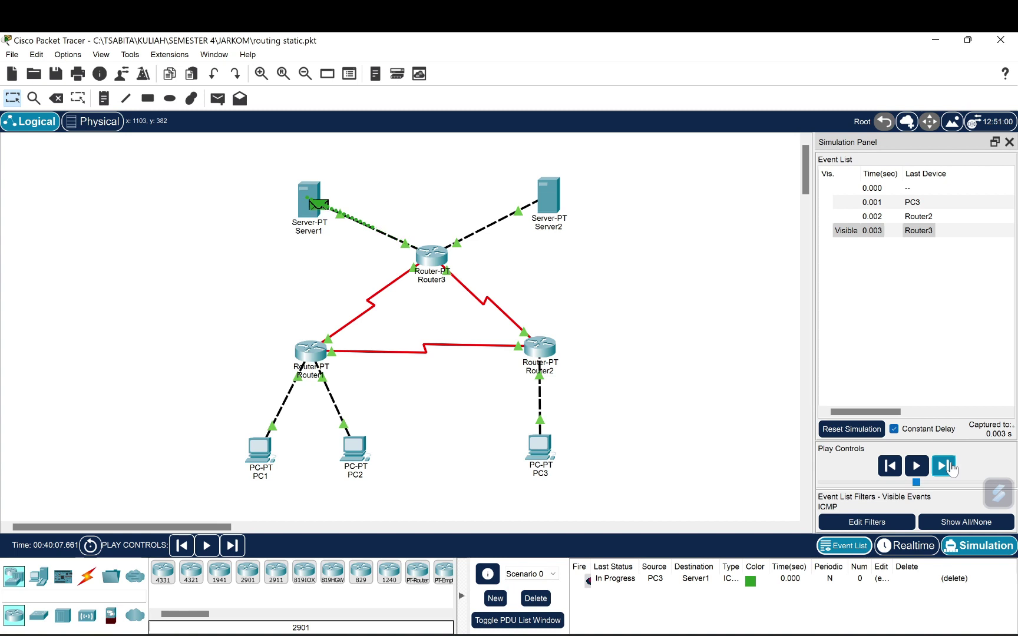
pyautogui.click(950, 467)
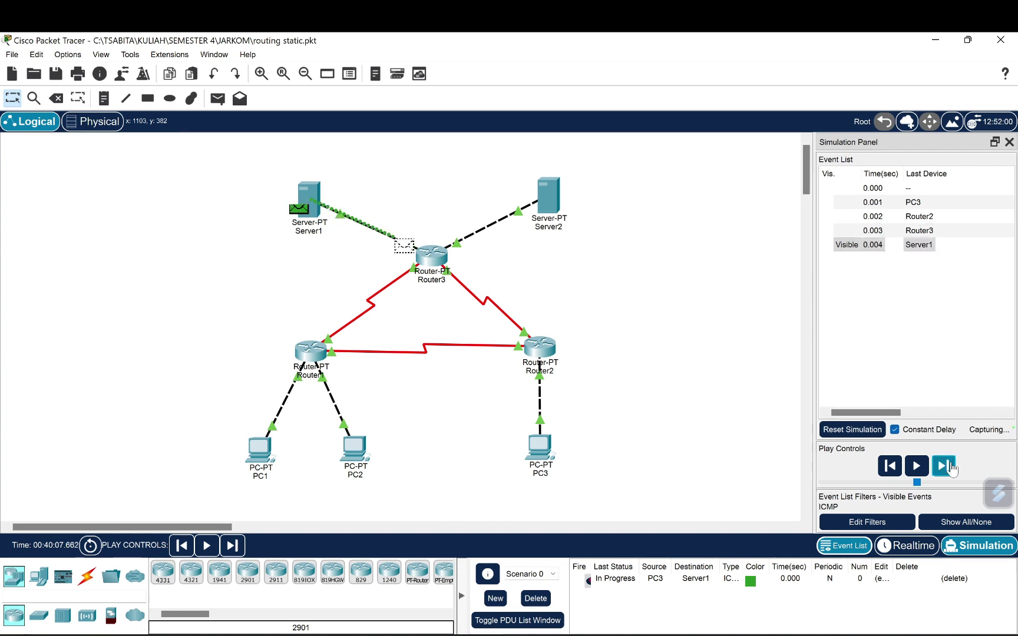
pyautogui.click(951, 467)
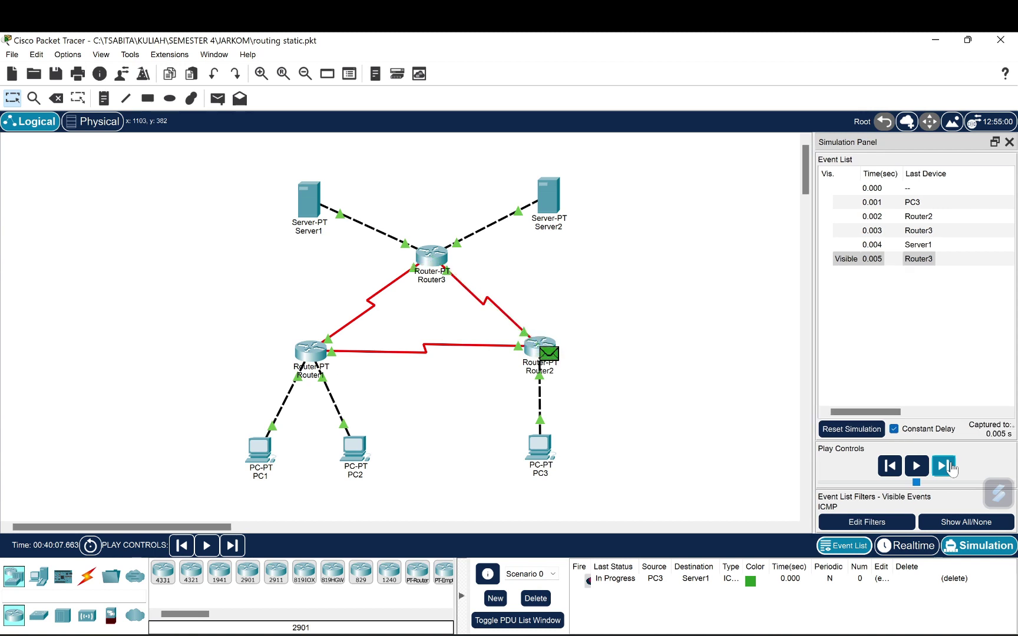
pyautogui.click(950, 467)
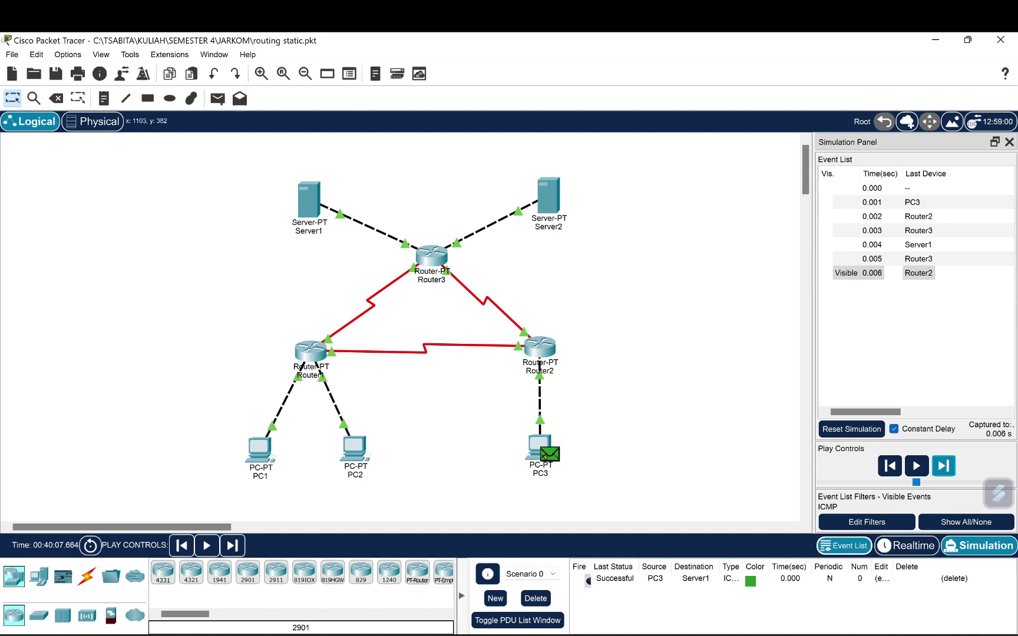
# Delete the PC3-to-Server1 scenario and add a simple PDU with PC3 as the source and Server2 as the destination.
pyautogui.click(546, 605)
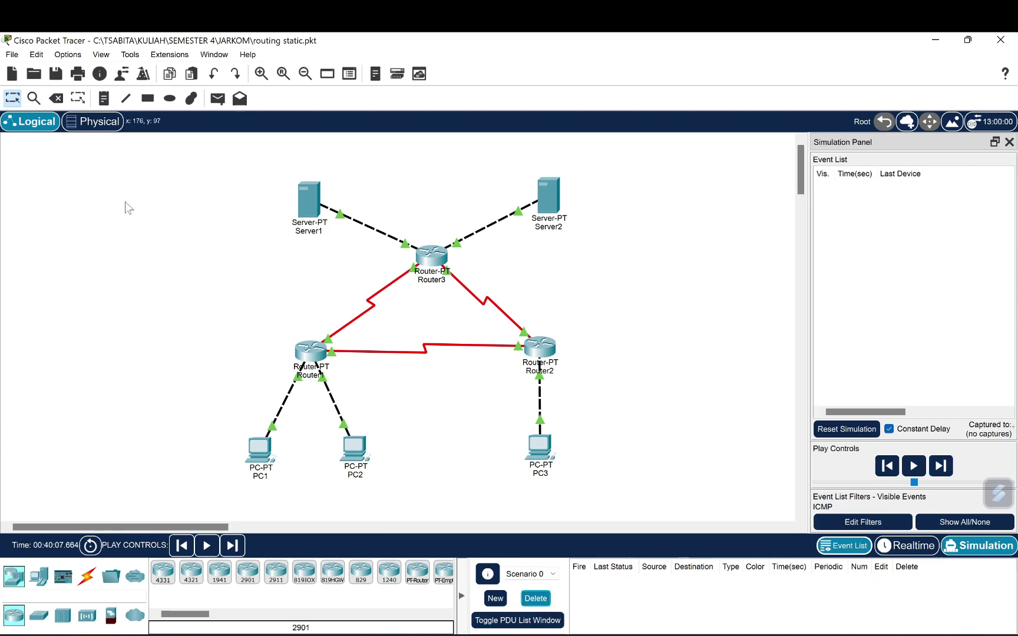
pyautogui.click(217, 99)
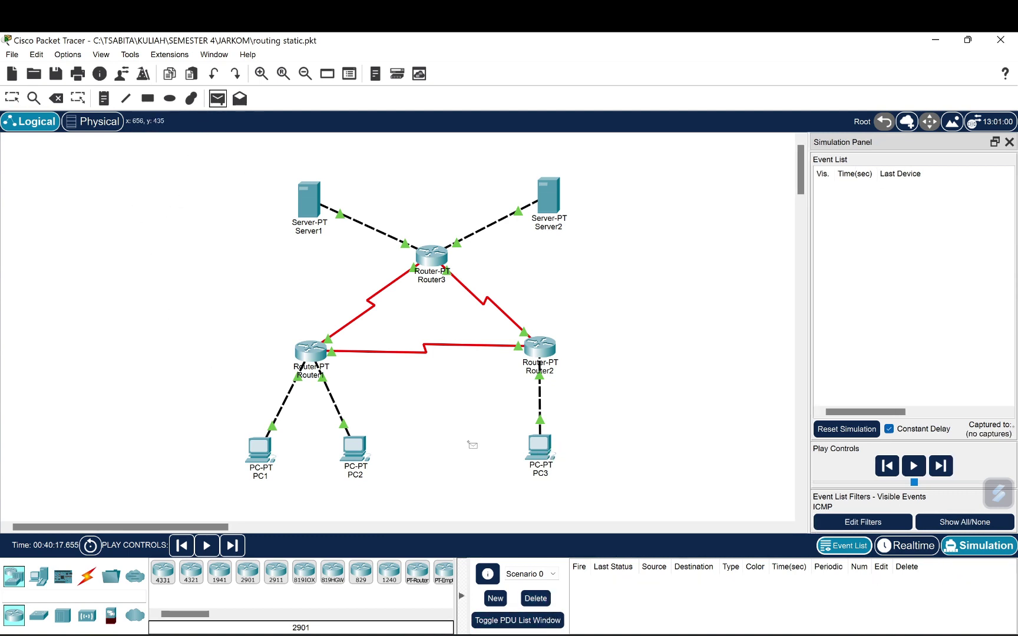
pyautogui.click(541, 454)
pyautogui.click(553, 203)
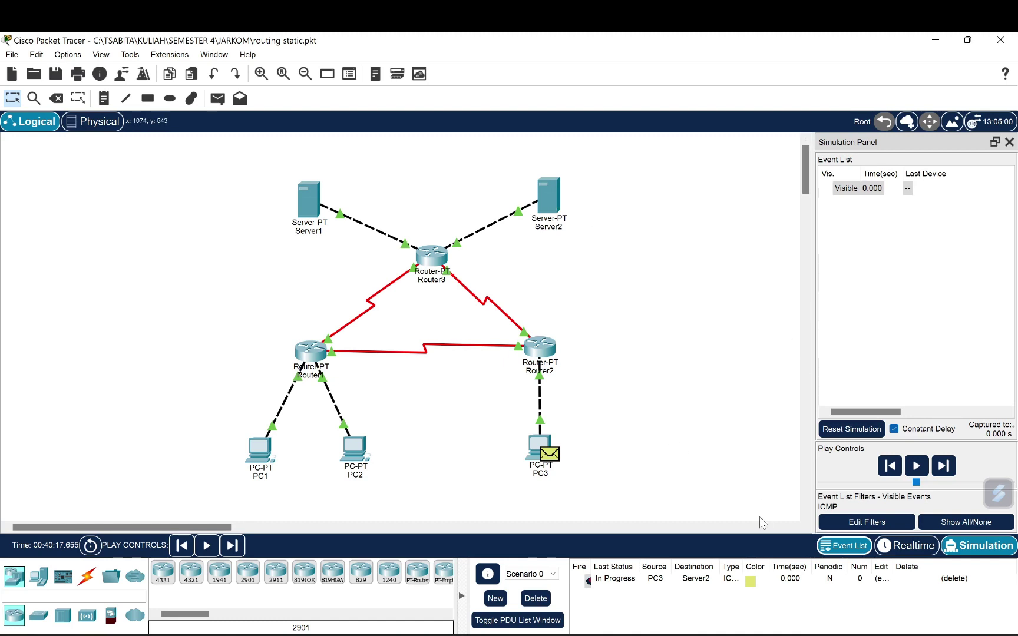
# Advance the PC3-to-Server2 simulation one event at a time until the reply returns to PC3, and delete the scenario.
pyautogui.click(943, 467)
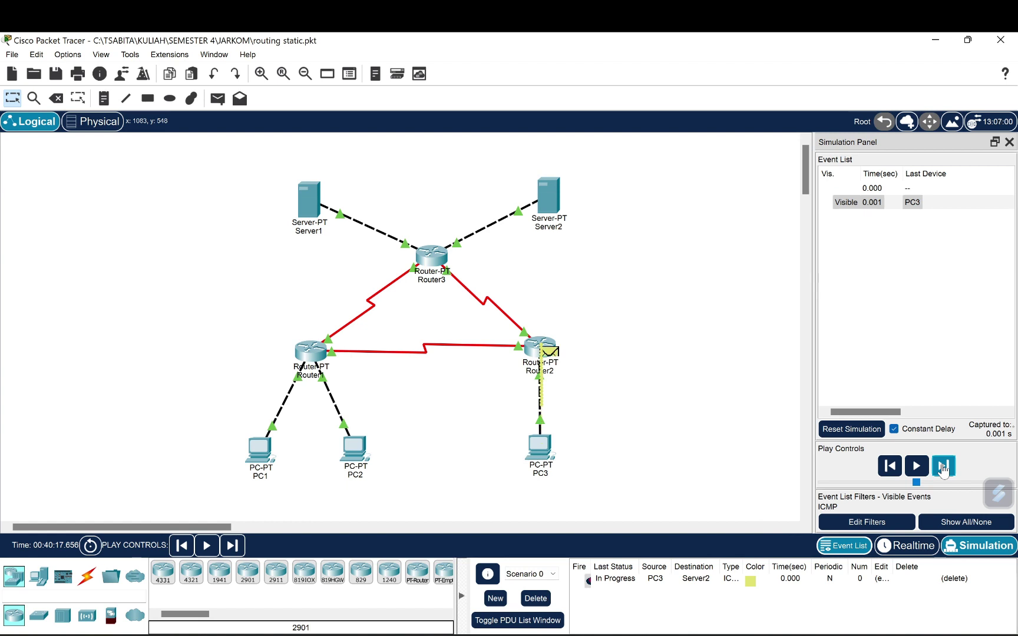
pyautogui.click(943, 468)
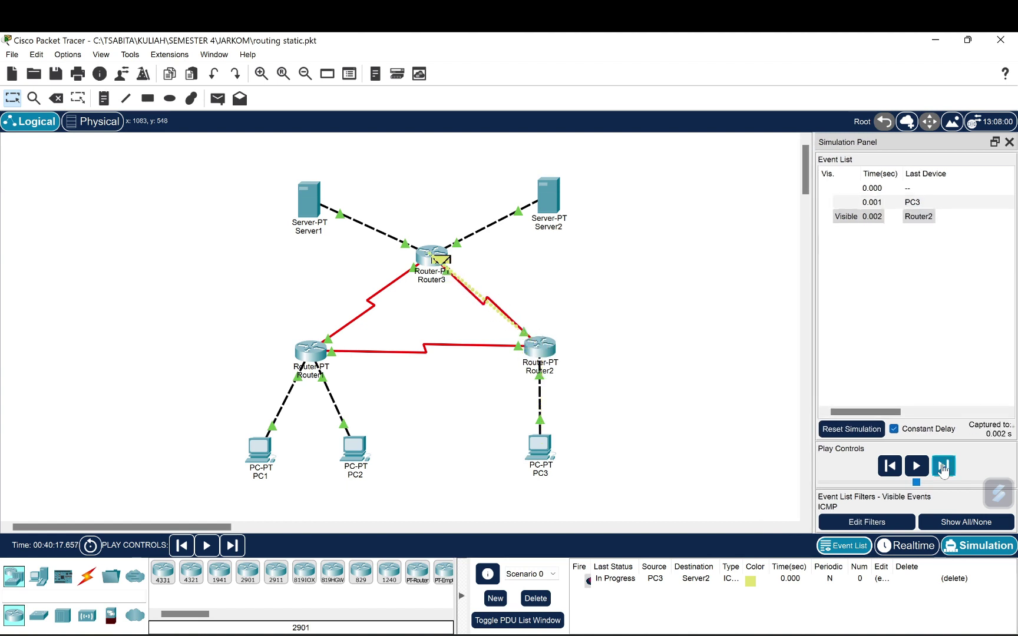
pyautogui.click(943, 467)
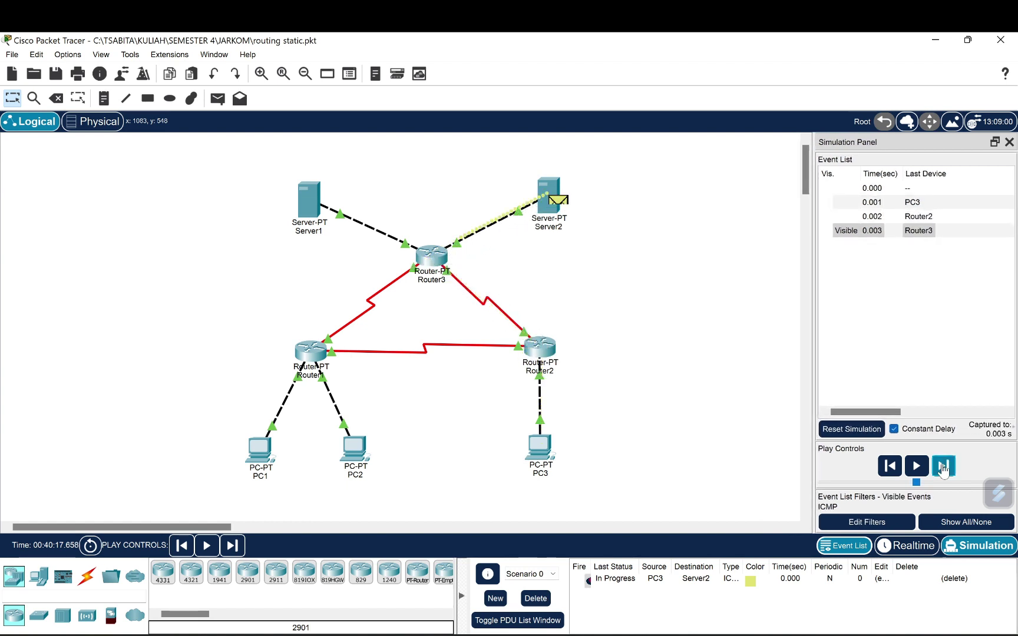
pyautogui.click(943, 468)
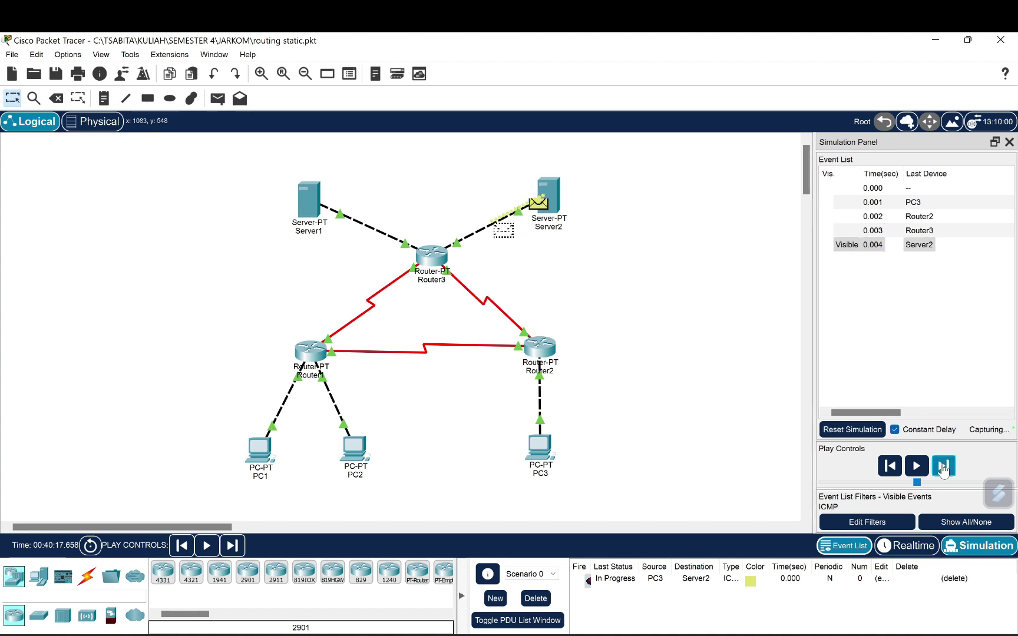
pyautogui.click(943, 467)
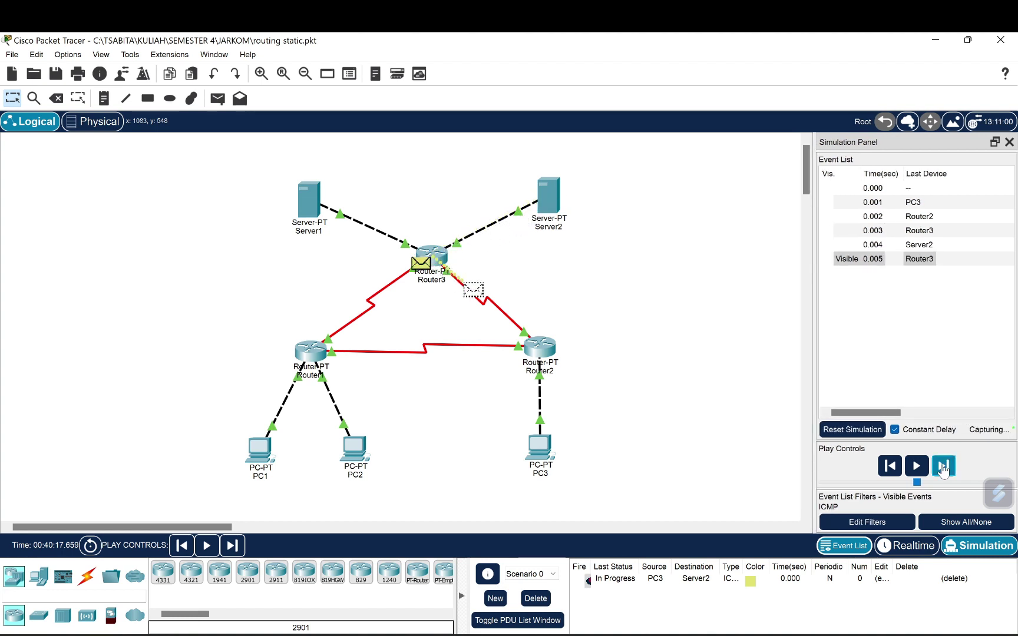
pyautogui.click(943, 467)
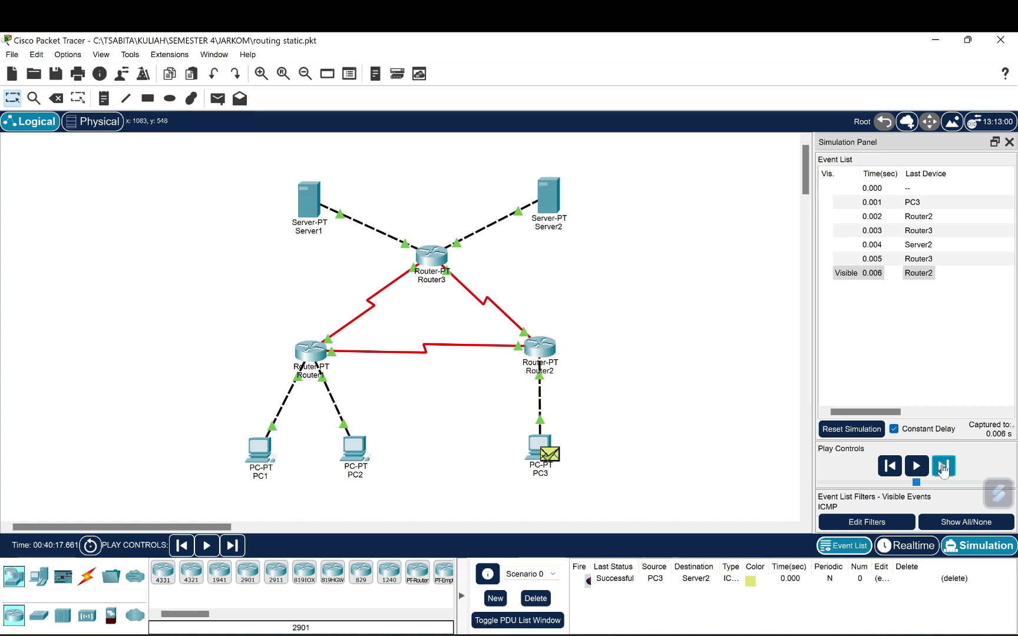
pyautogui.click(543, 598)
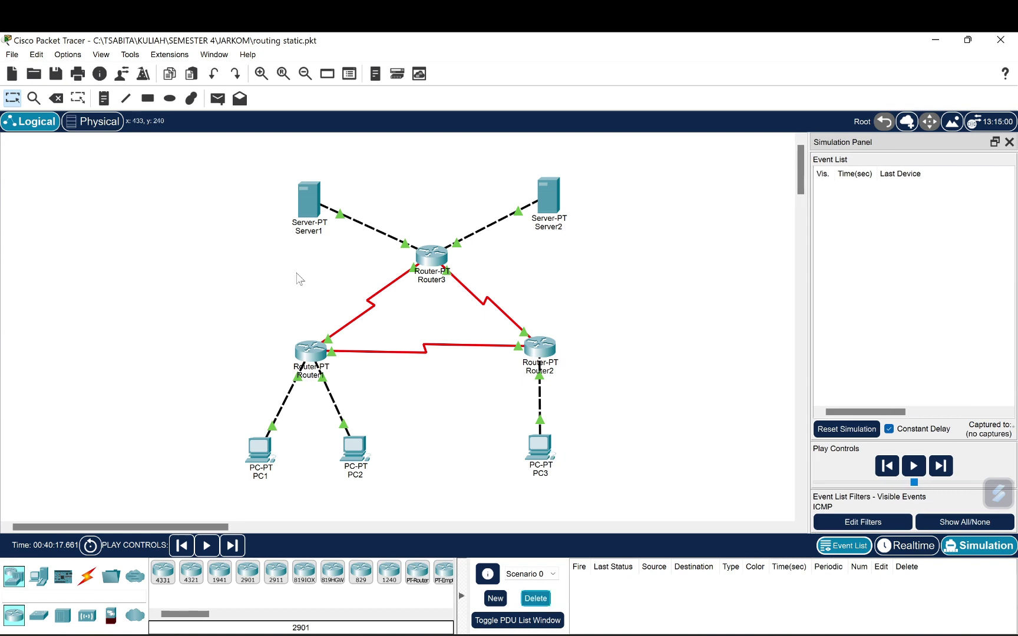
# Add a simple PDU with Server1 as the source and Server2 as the destination.
pyautogui.click(219, 100)
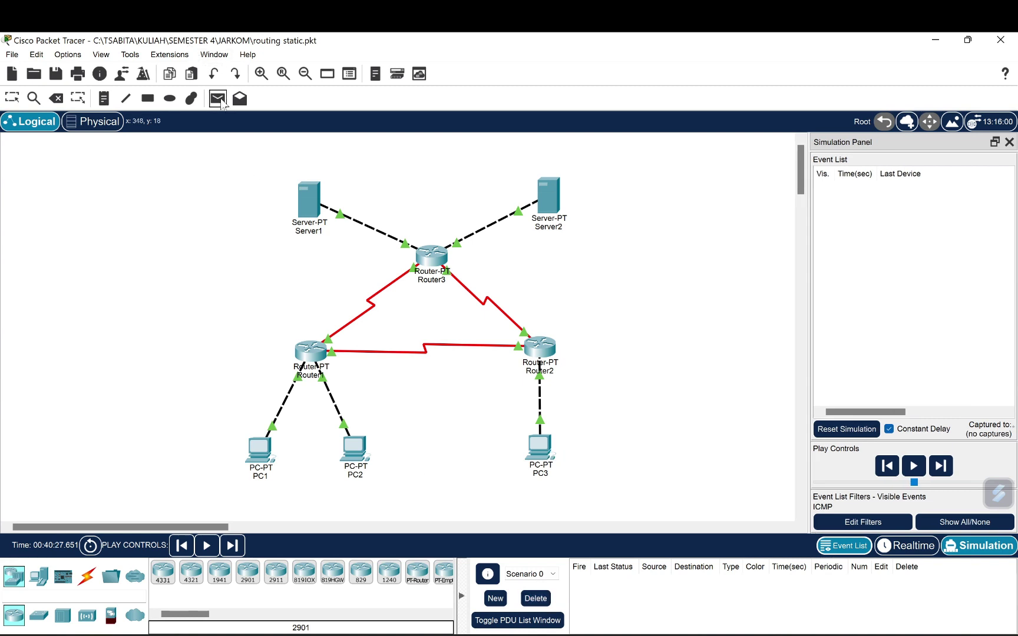
pyautogui.click(303, 202)
pyautogui.click(551, 199)
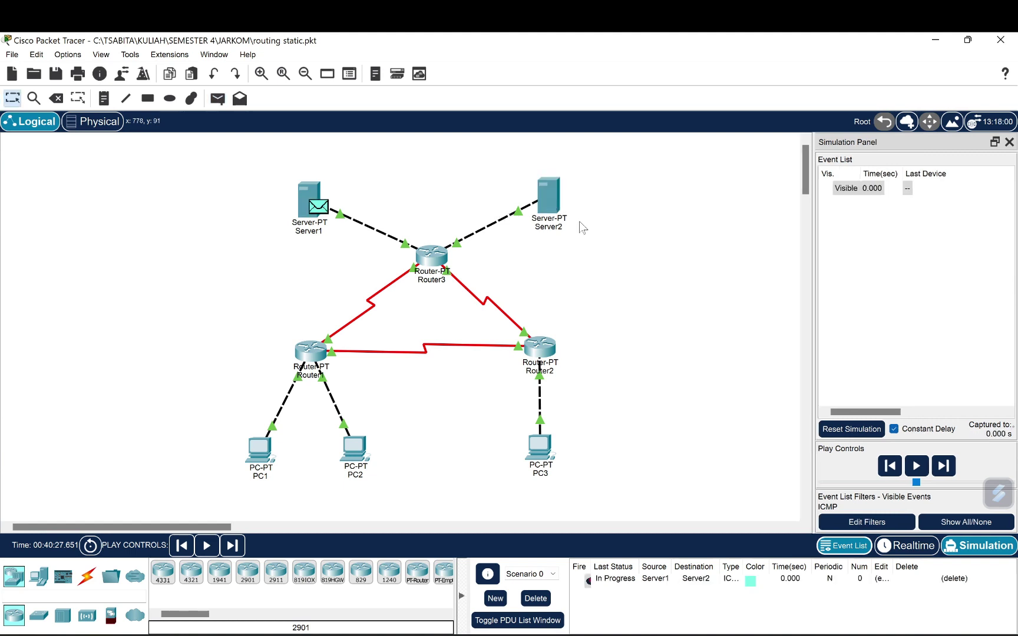
# Advance the Server1-to-Server2 simulation one event at a time until the reply returns to Server1, and delete the scenario.
pyautogui.click(950, 467)
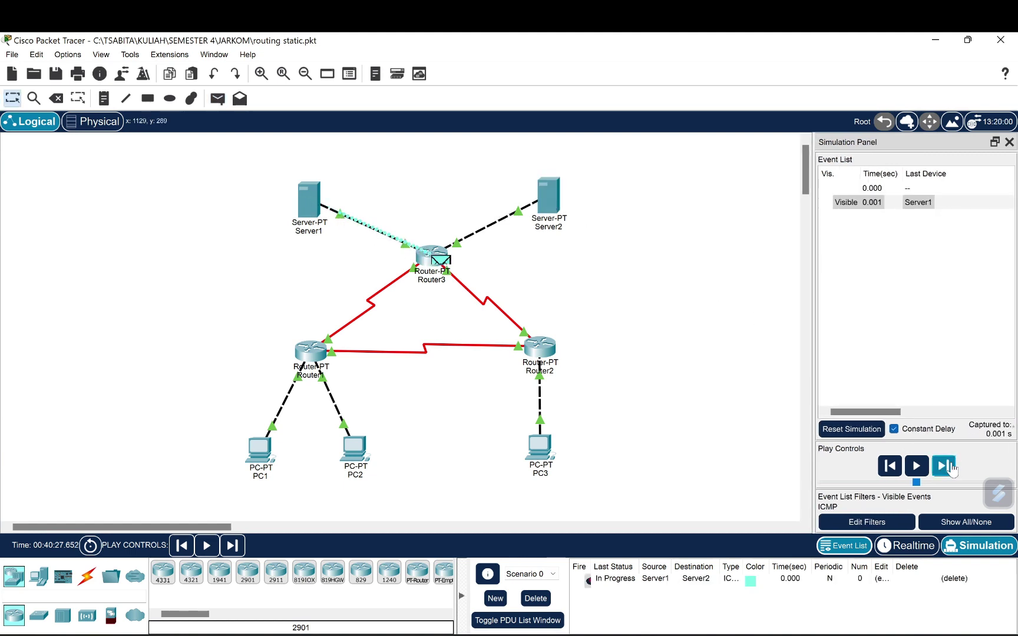
pyautogui.click(949, 468)
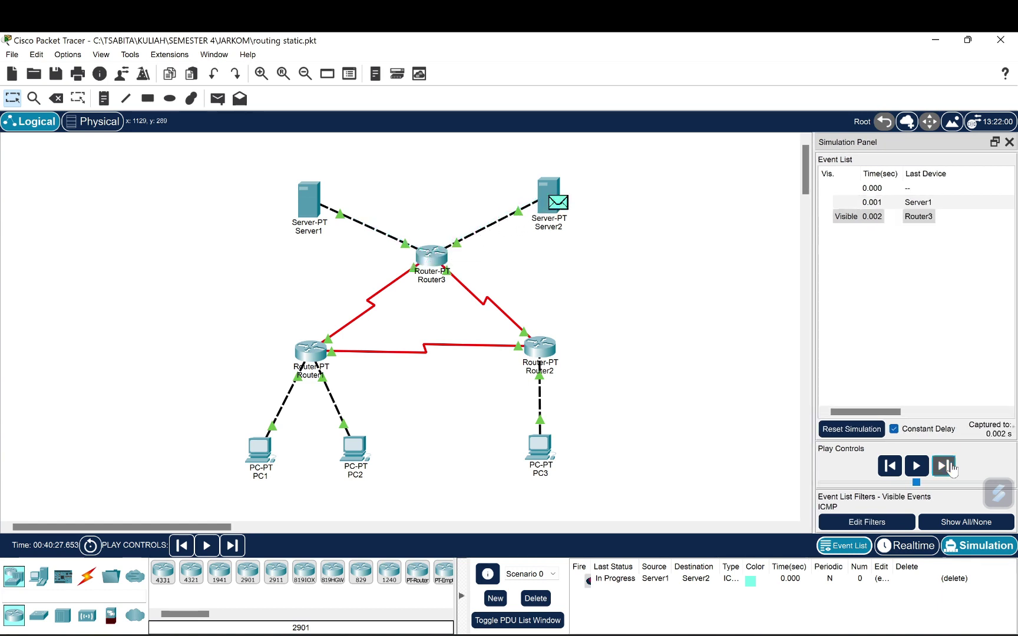
pyautogui.click(950, 467)
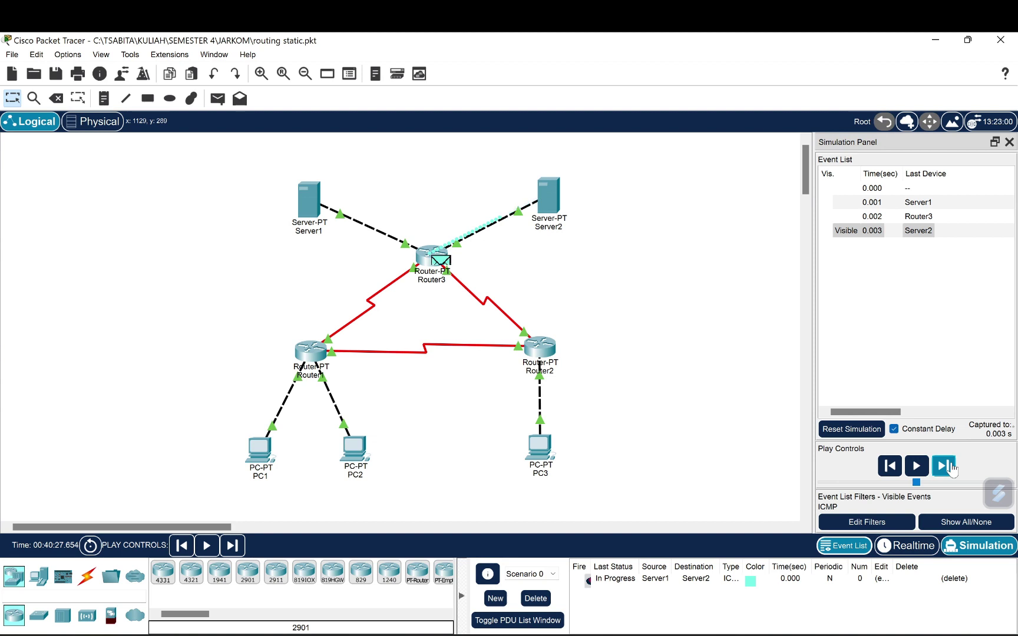
pyautogui.click(950, 468)
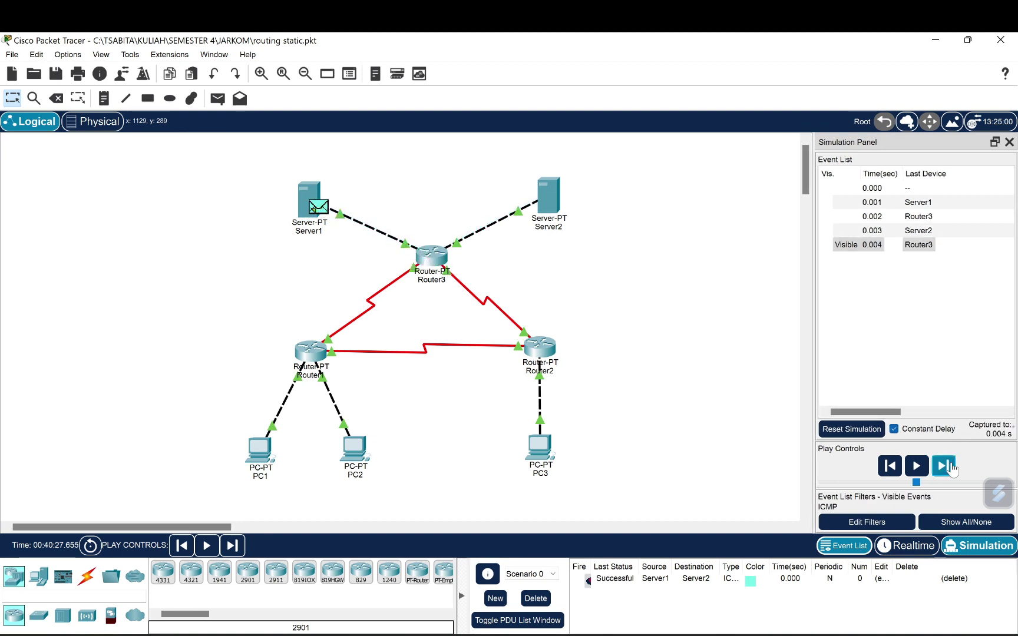
pyautogui.click(536, 598)
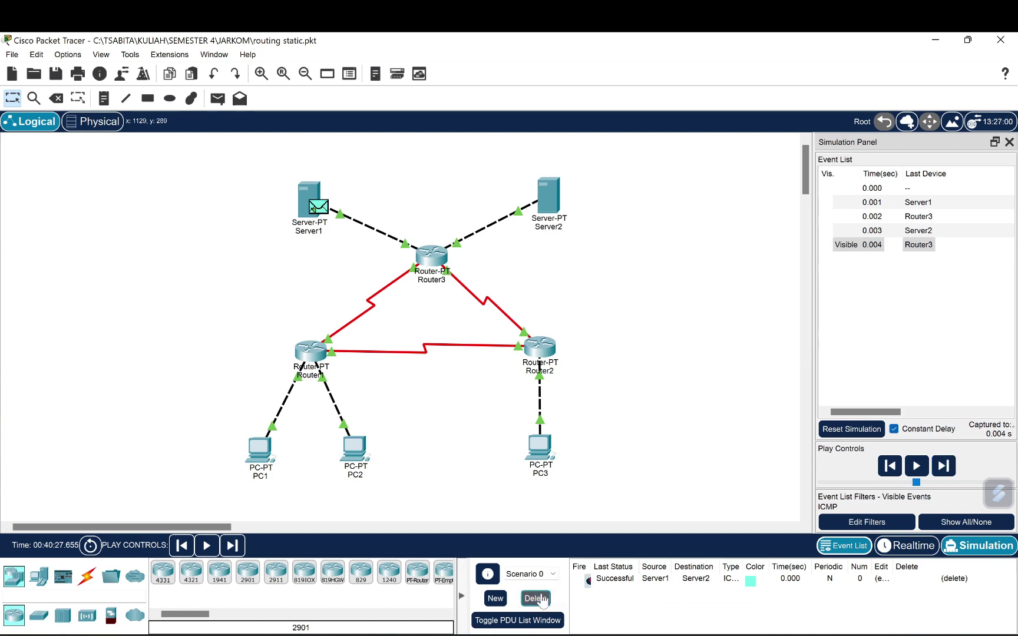
# Add a simple PDU with Server1 as the source and PC1 as the destination.
pyautogui.click(218, 99)
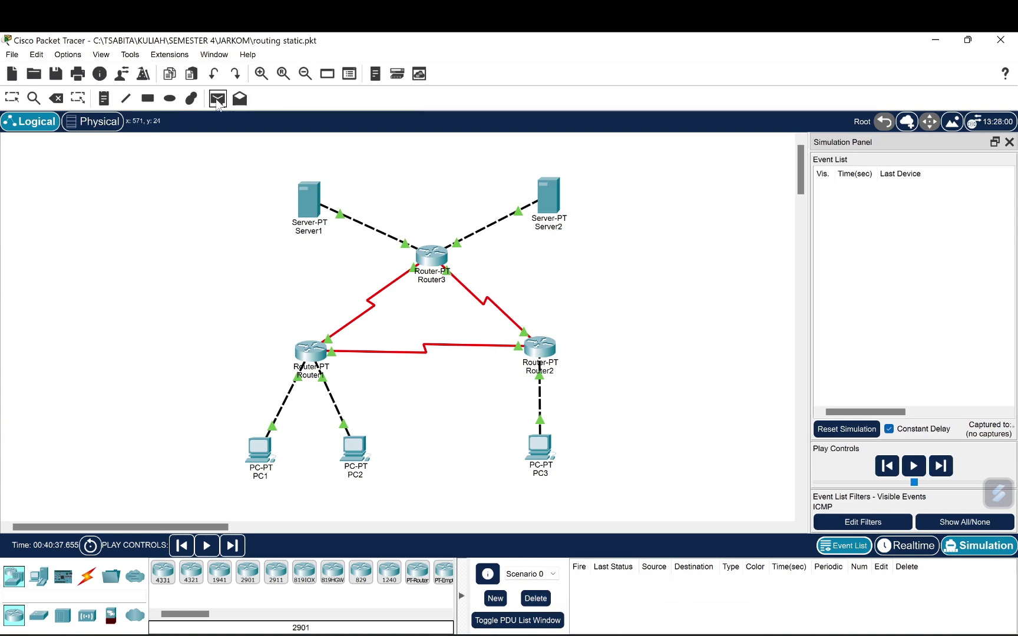
pyautogui.click(316, 203)
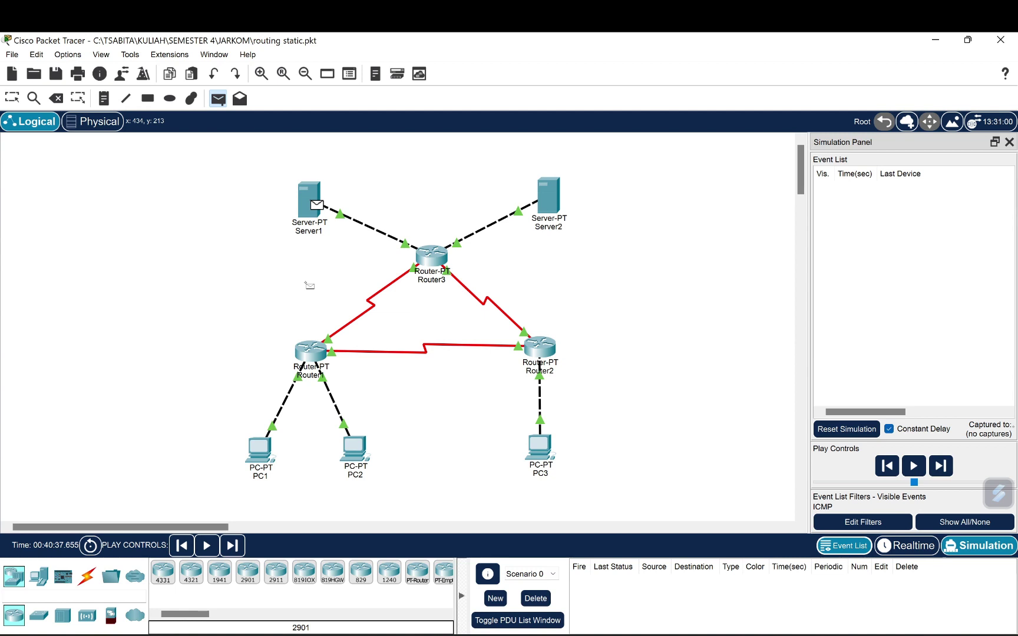
pyautogui.click(261, 454)
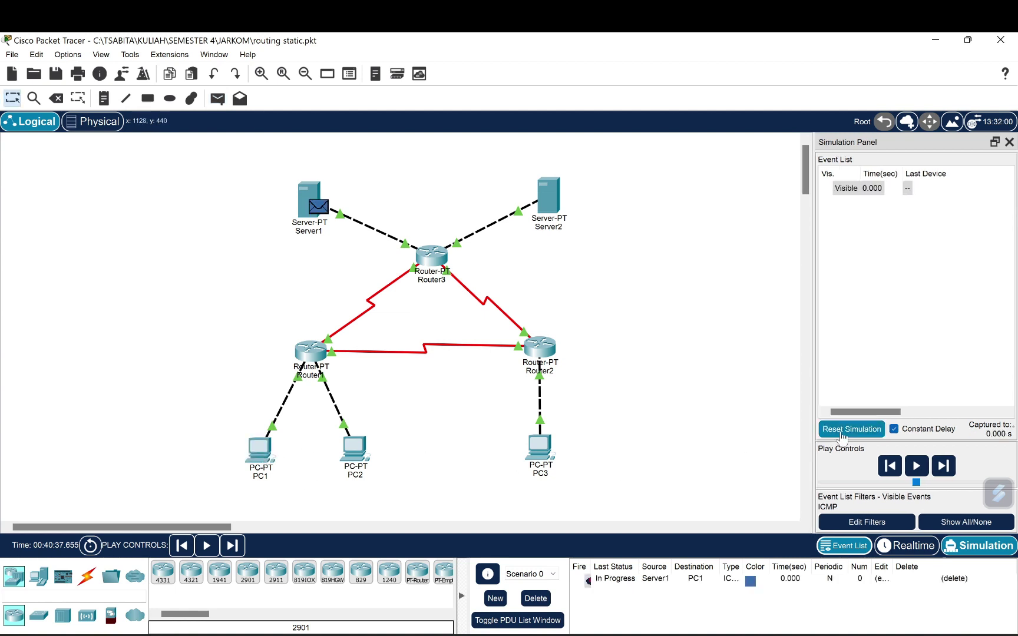
# Advance the Server1-to-PC1 simulation one event at a time until the reply returns to Server1, and delete the scenario.
pyautogui.click(945, 467)
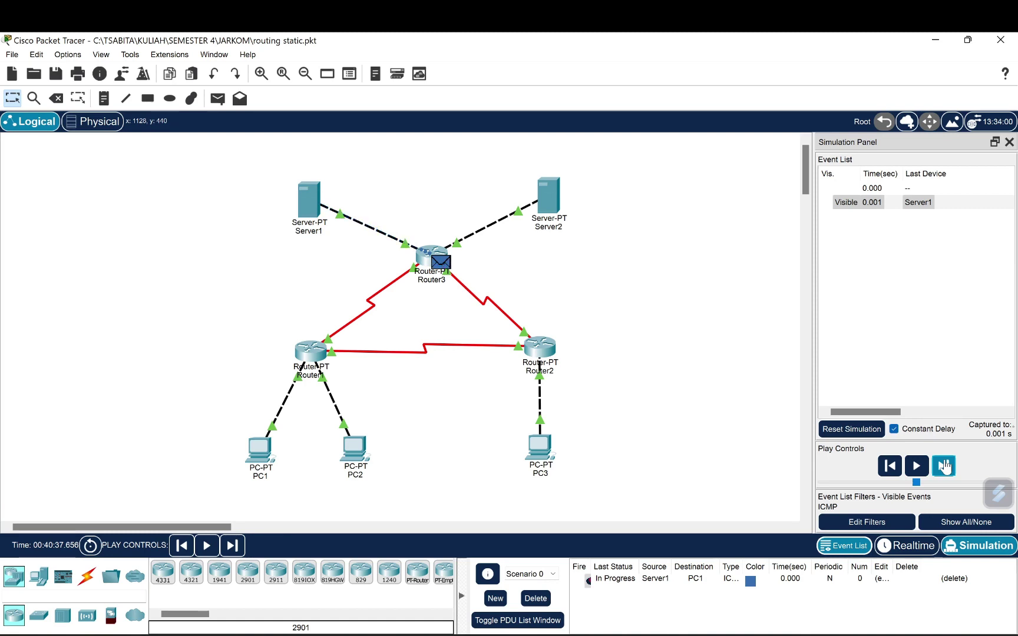
pyautogui.click(944, 467)
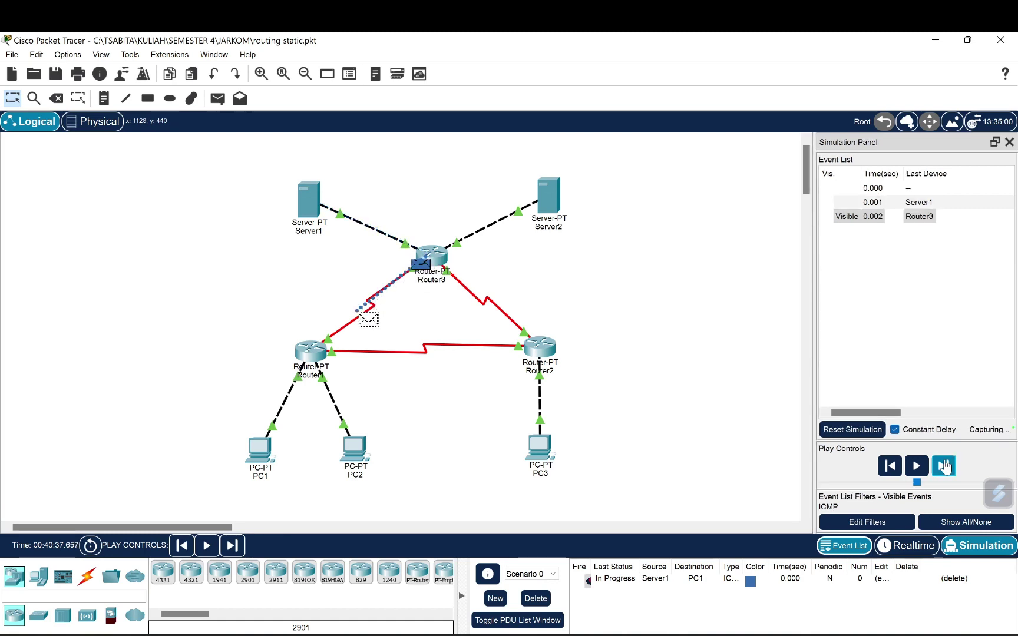
pyautogui.click(944, 467)
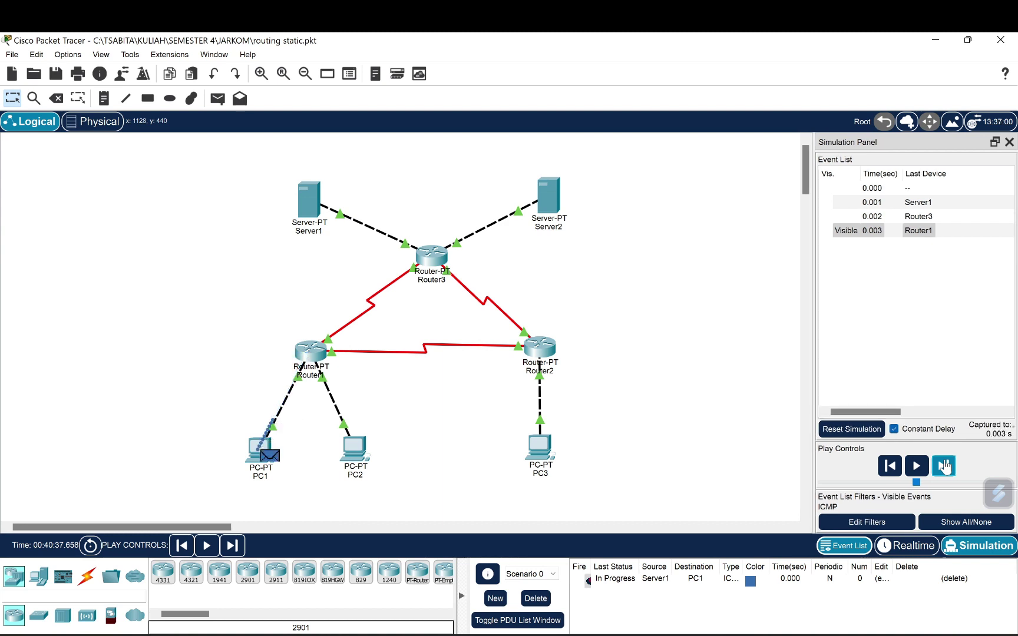
pyautogui.click(945, 466)
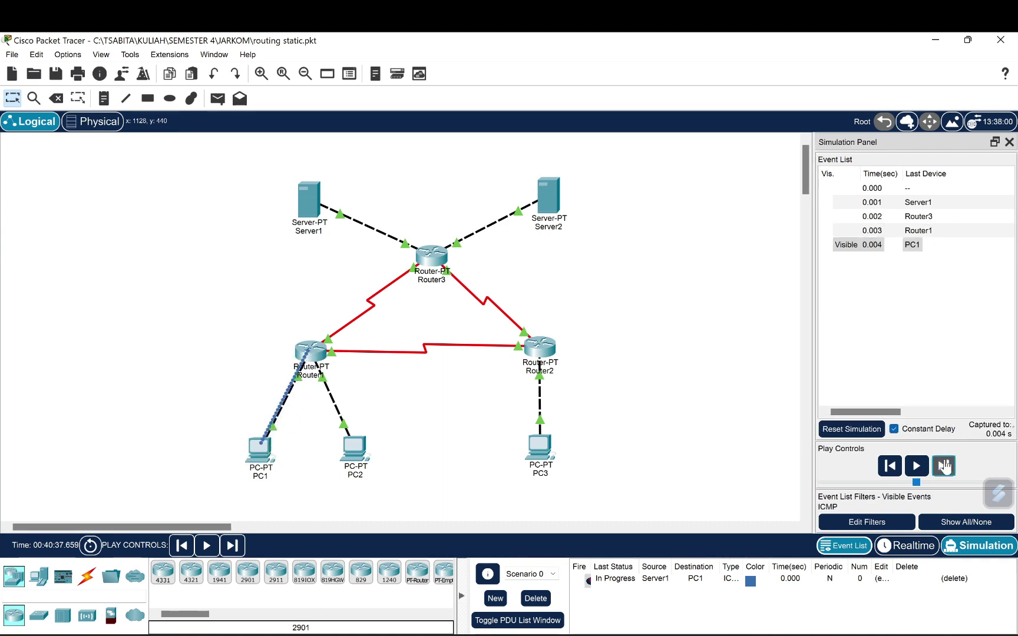
pyautogui.click(945, 467)
pyautogui.click(944, 466)
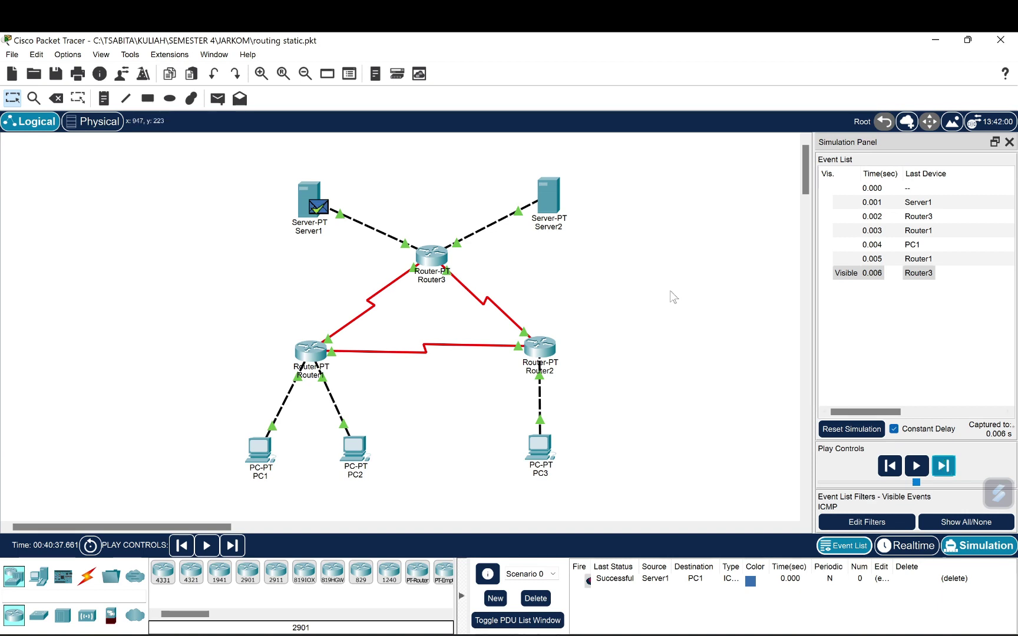
pyautogui.click(536, 598)
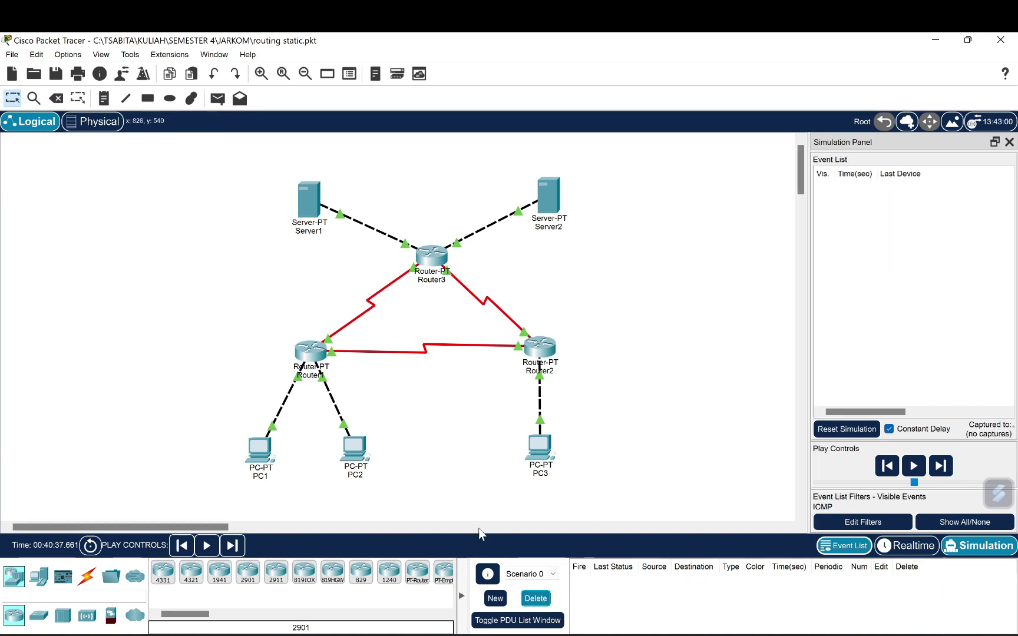
# Add a simple PDU with Server1 as the source and PC2 as the destination.
pyautogui.click(218, 98)
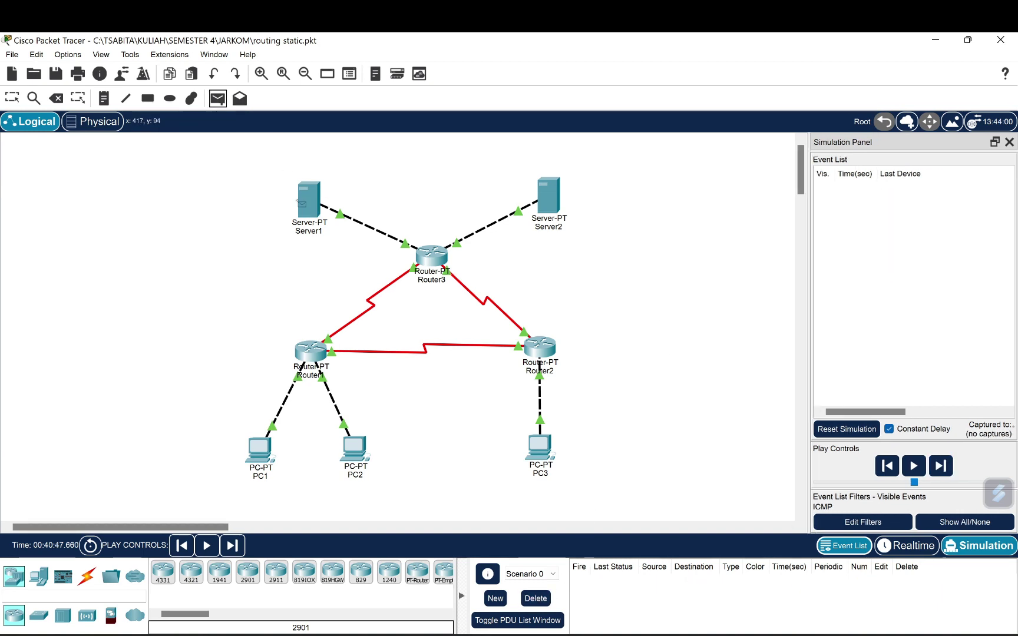
pyautogui.click(305, 205)
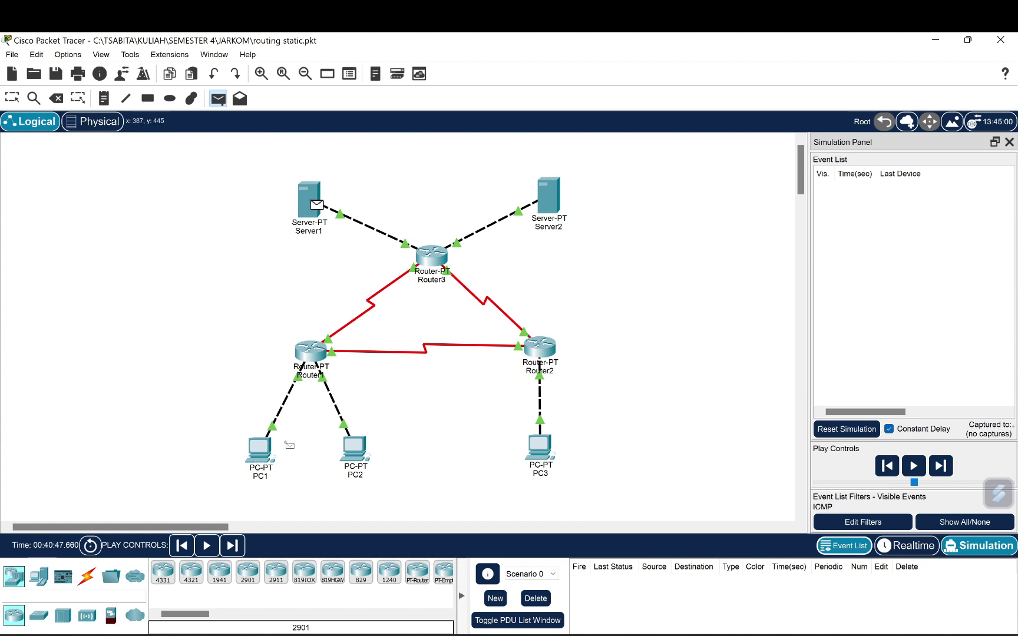
pyautogui.click(361, 441)
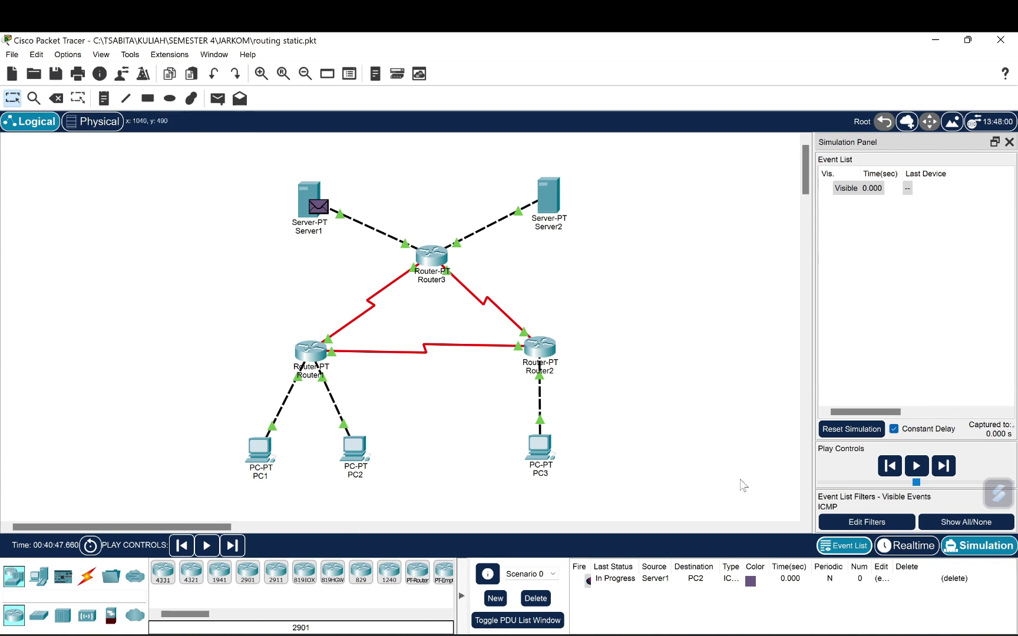
# Advance the Server1-to-PC2 simulation one event at a time until the reply returns to Server1, and delete the scenario.
pyautogui.click(944, 467)
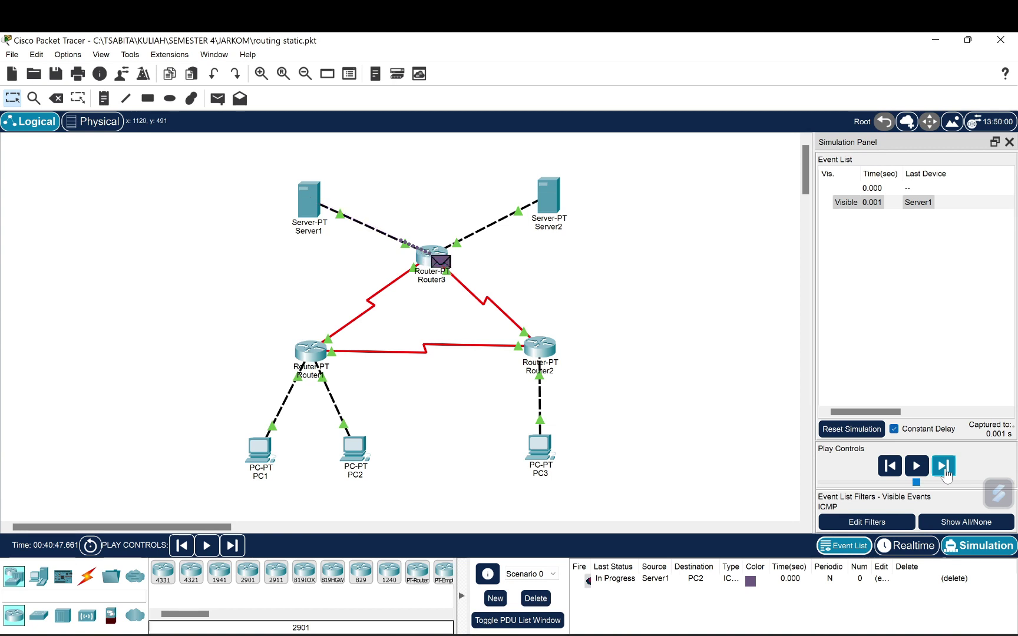
pyautogui.click(945, 468)
pyautogui.click(945, 469)
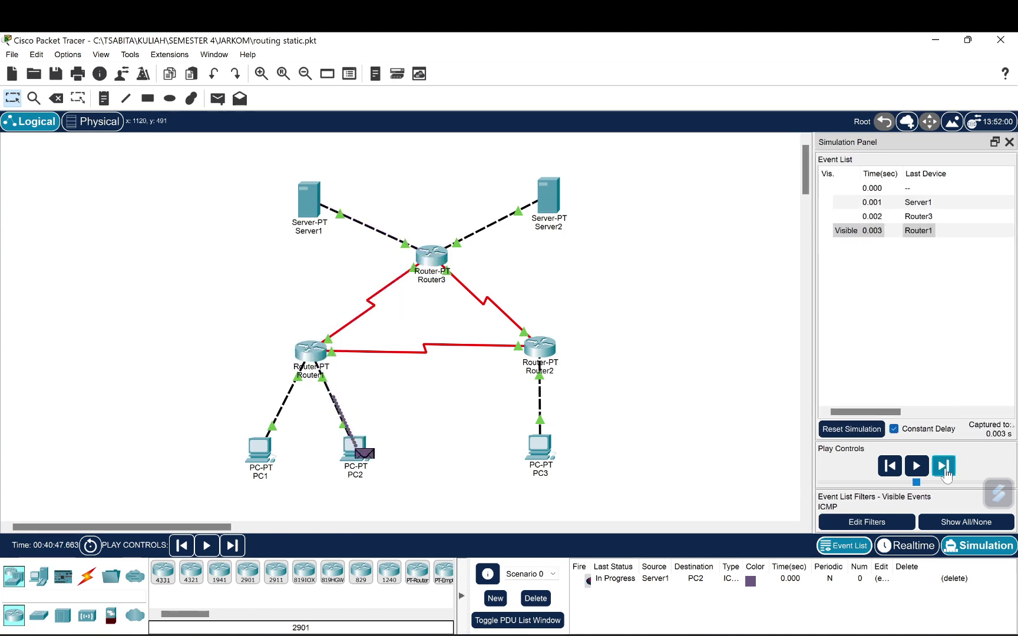
pyautogui.click(945, 468)
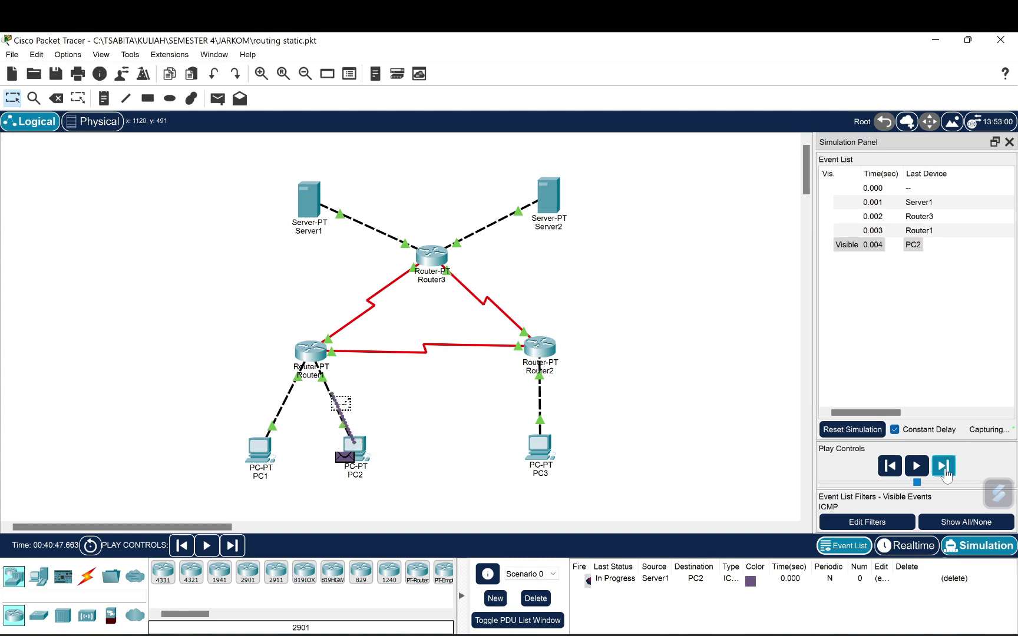
pyautogui.click(944, 469)
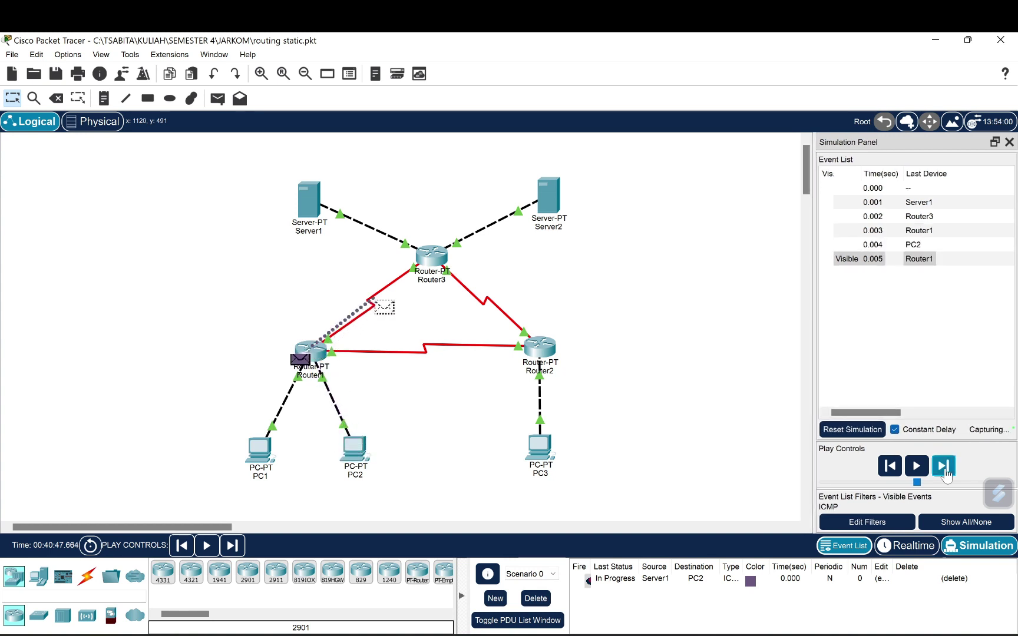
pyautogui.click(945, 468)
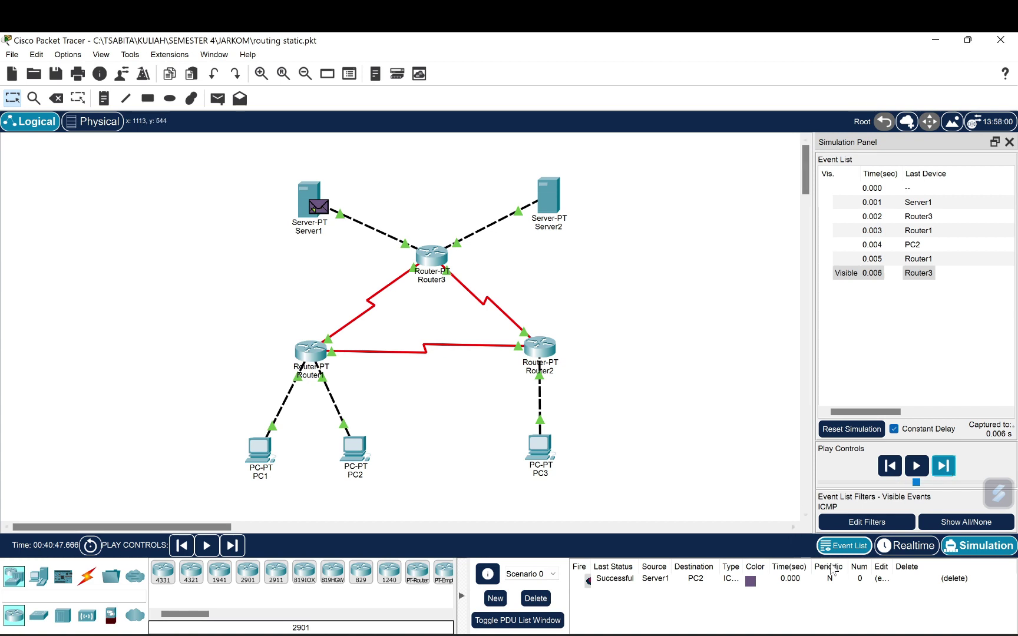
pyautogui.click(532, 599)
# Add a simple PDU with Server1 as the source and PC3 as the destination.
pyautogui.click(219, 100)
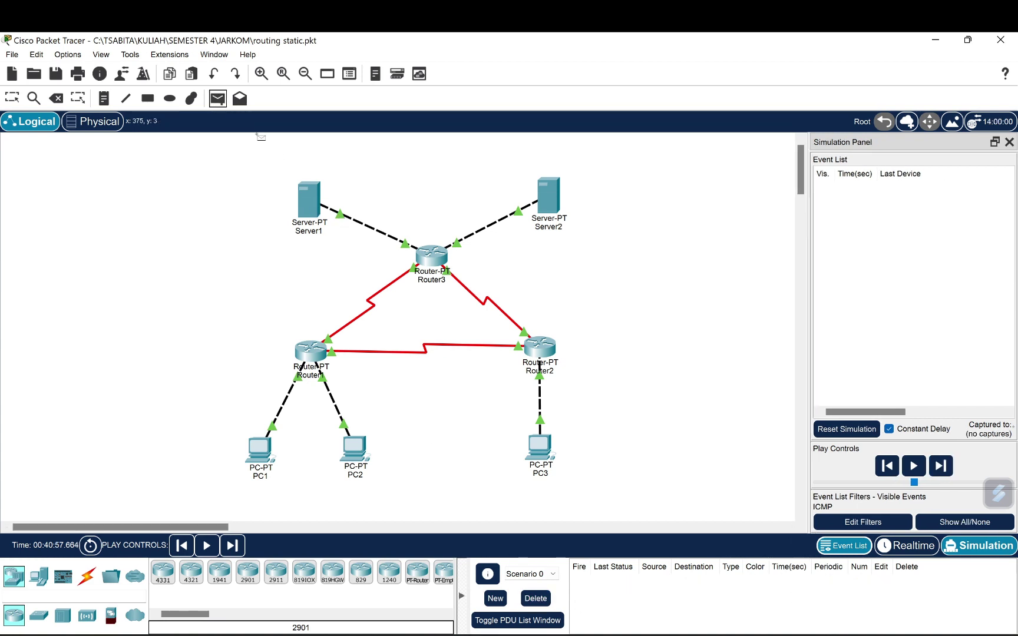
pyautogui.click(309, 209)
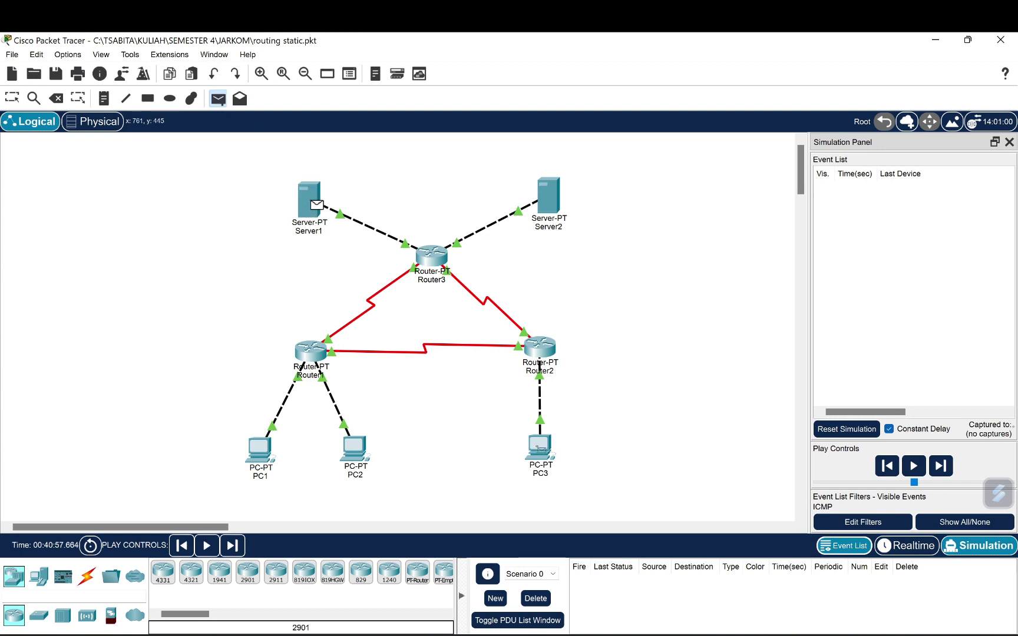
pyautogui.click(539, 448)
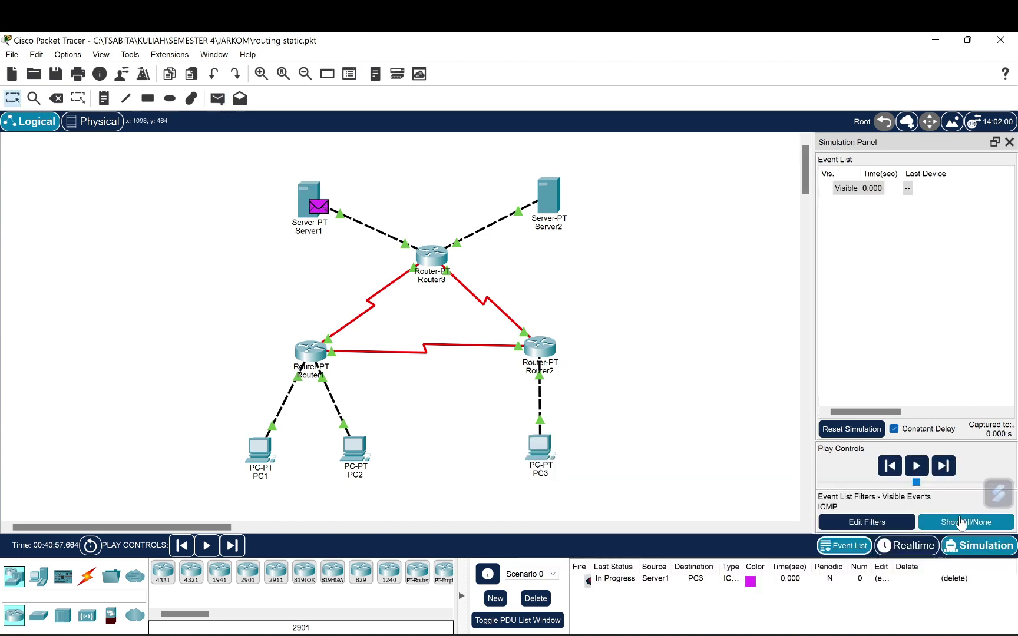
# Advance the Server1-to-PC3 simulation one event at a time until the reply returns to Server1, and delete the scenario.
pyautogui.click(945, 468)
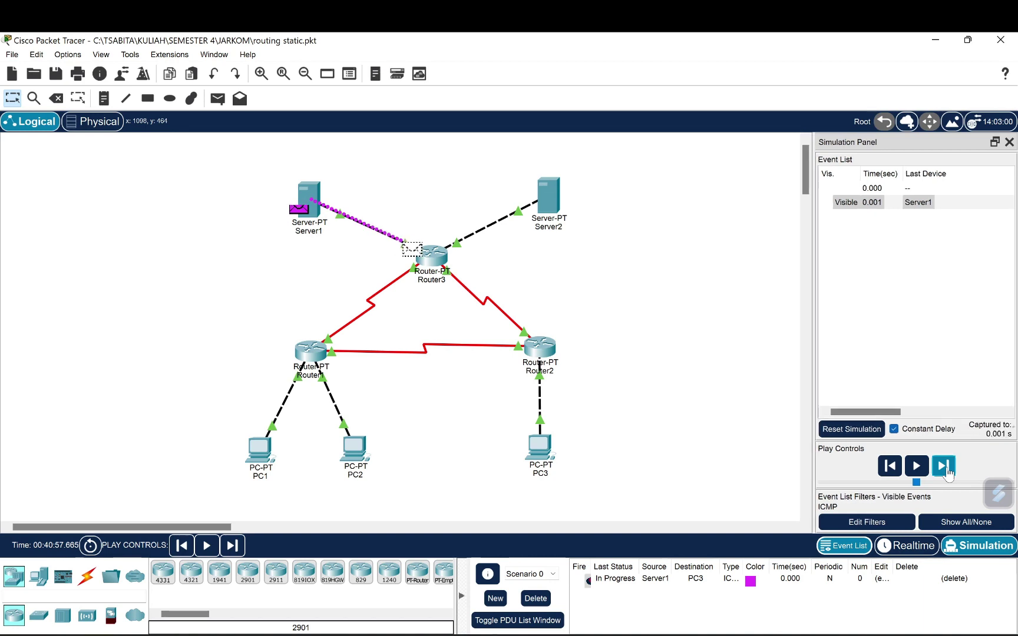
pyautogui.click(945, 468)
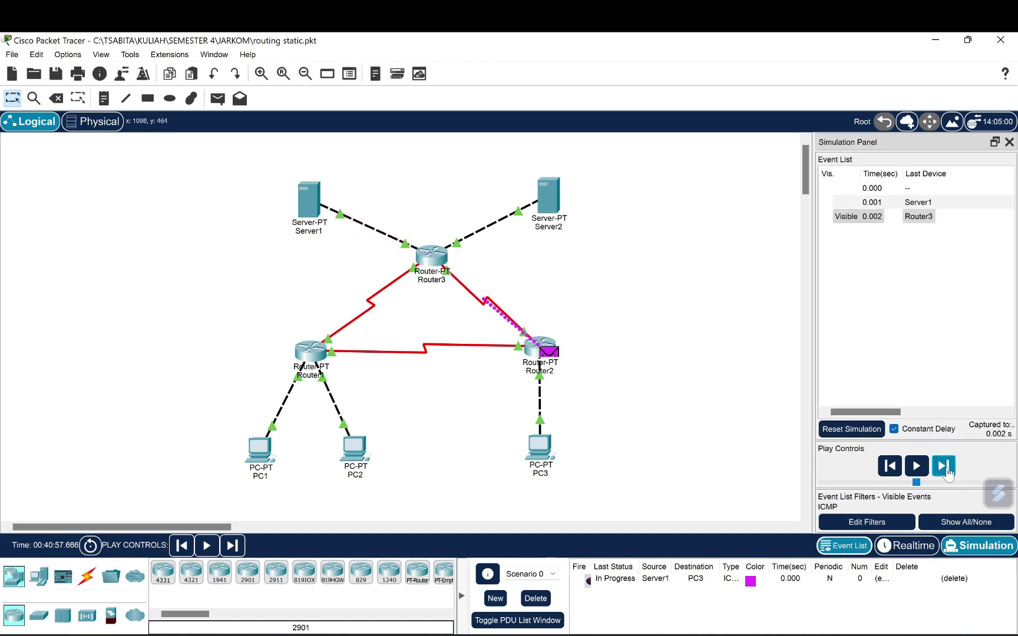
pyautogui.click(945, 468)
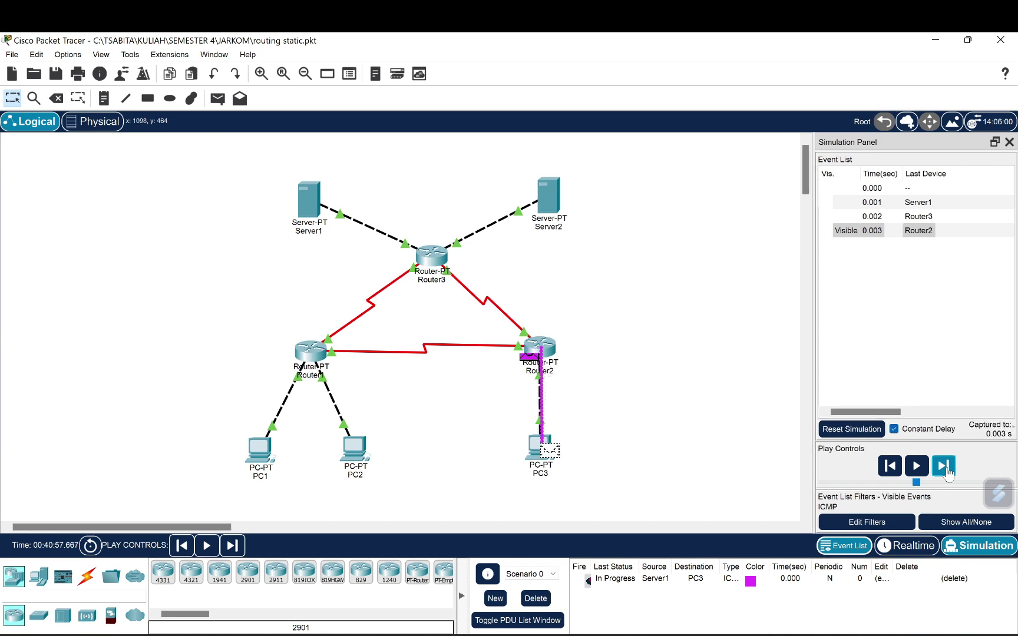
pyautogui.click(945, 468)
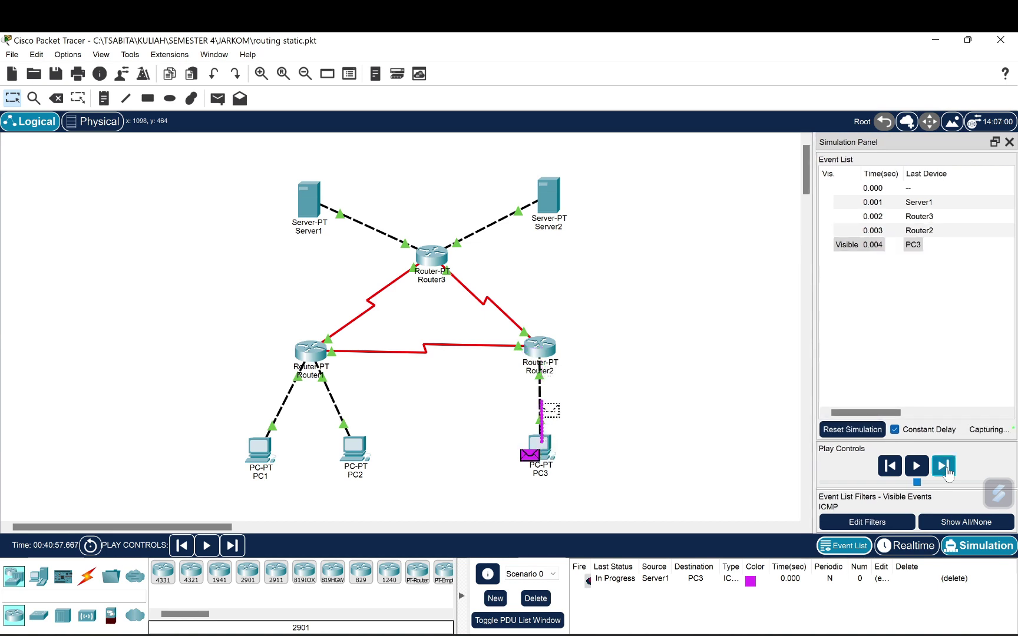
pyautogui.click(946, 467)
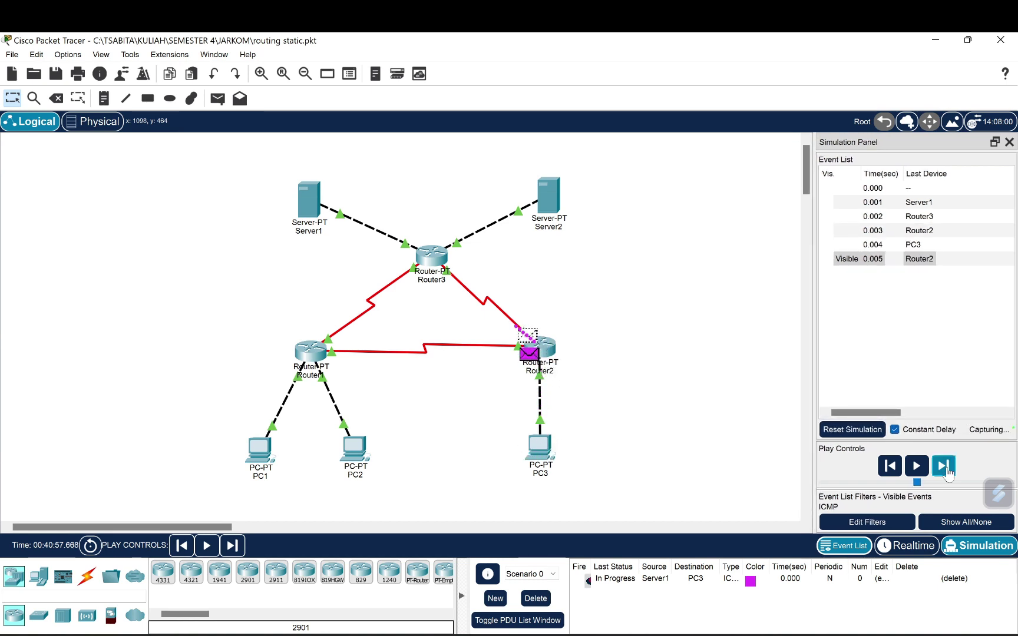
pyautogui.click(945, 469)
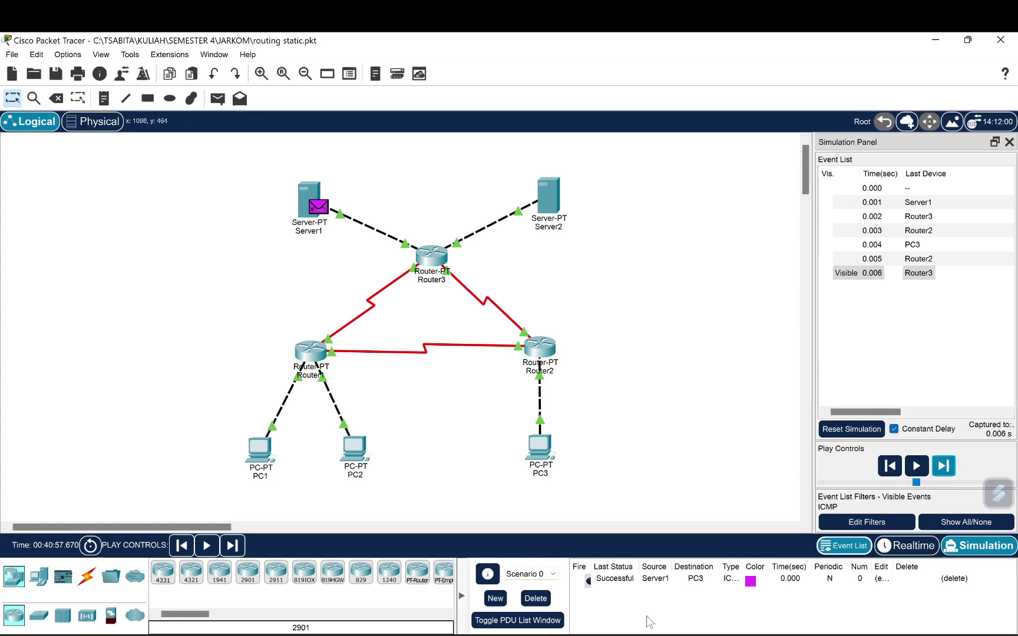
pyautogui.click(536, 598)
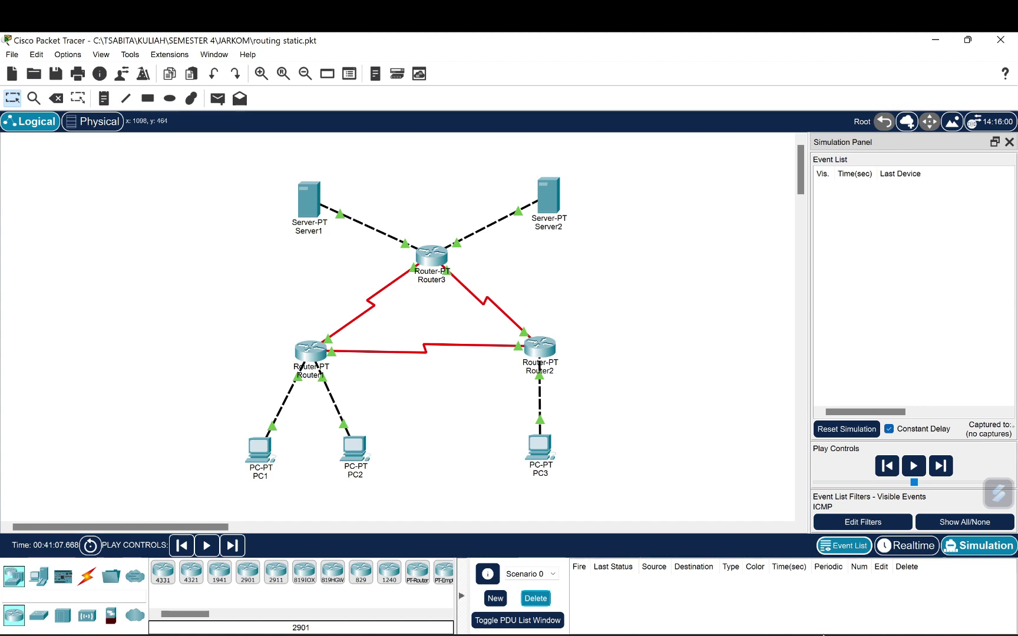
# Switch to Realtime mode and run tracert 192.168.1.65 in PC1's Command Prompt, examining the destination hop.
pyautogui.click(905, 547)
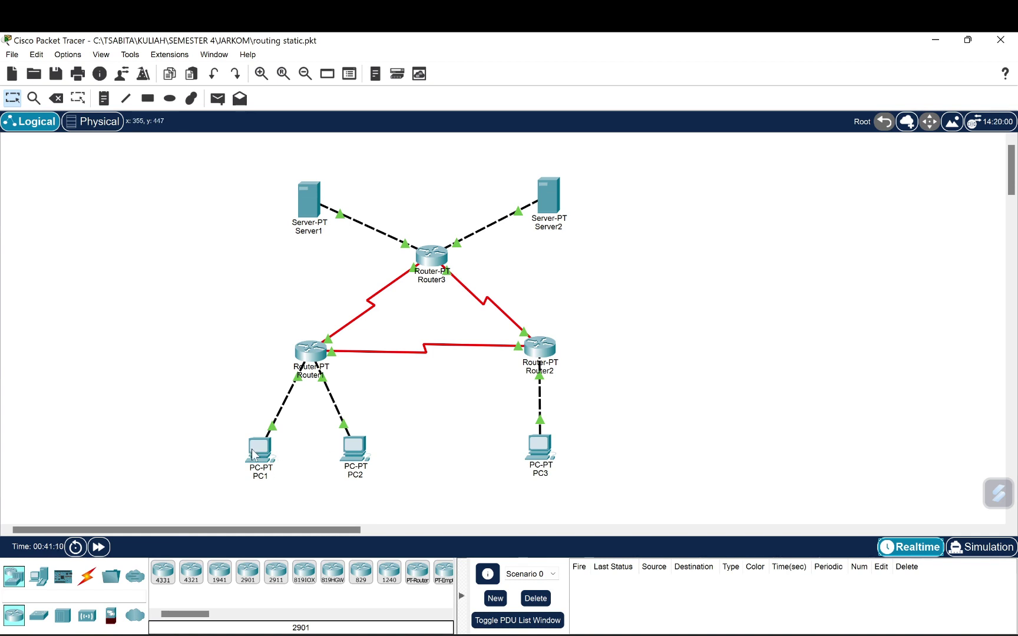
pyautogui.click(253, 453)
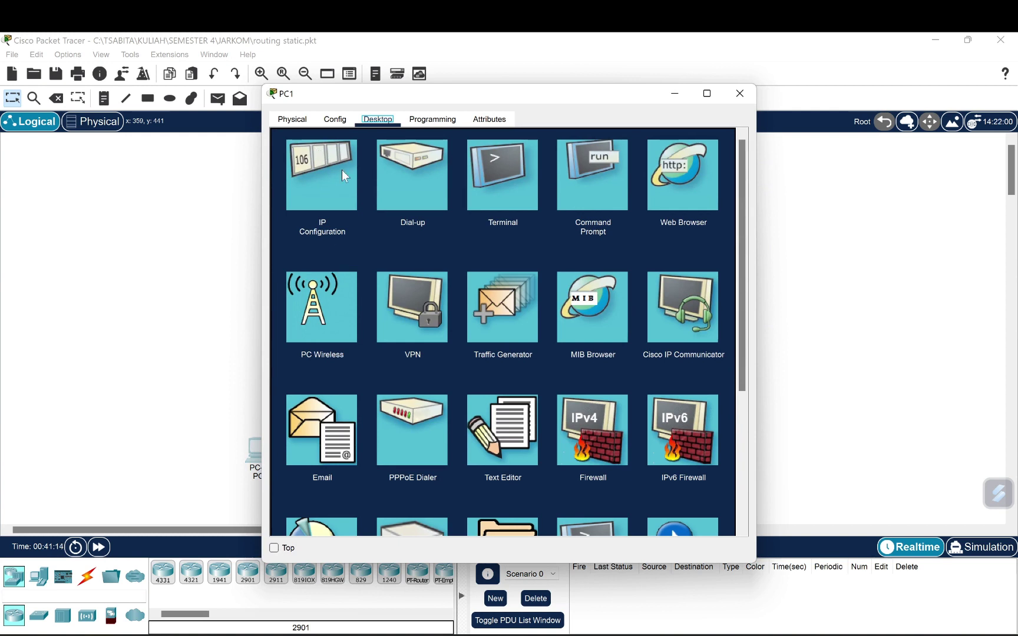
pyautogui.click(594, 194)
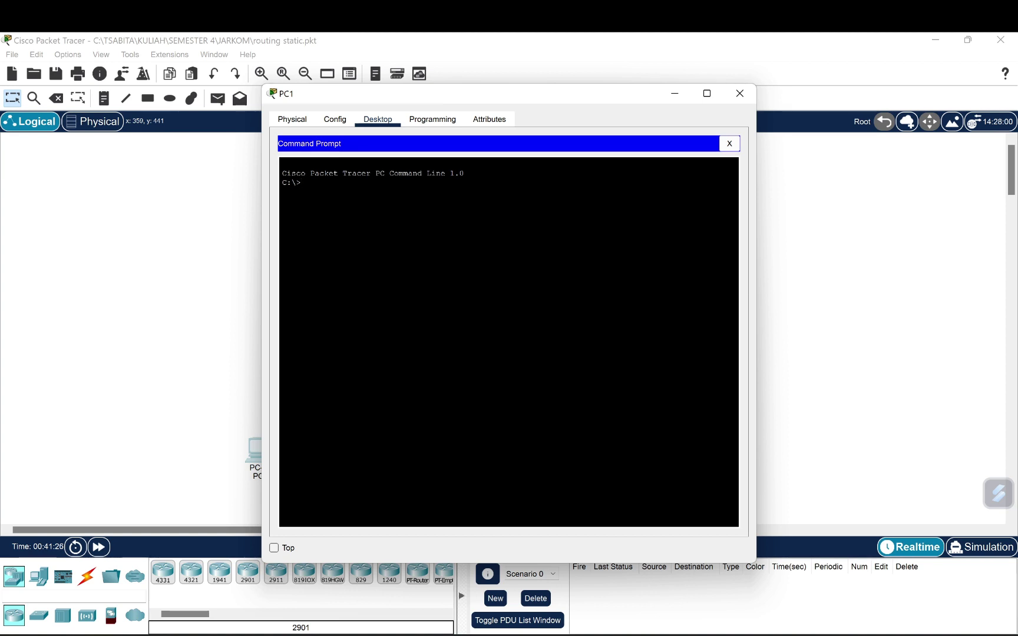
pyautogui.write('tracert 1')
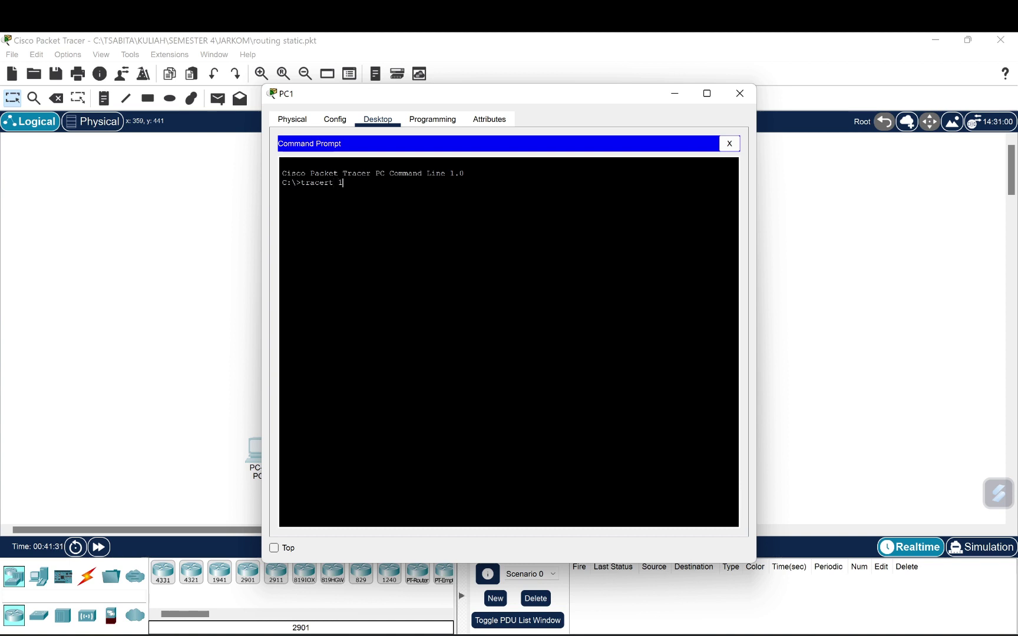
pyautogui.write('92.168.1.65')
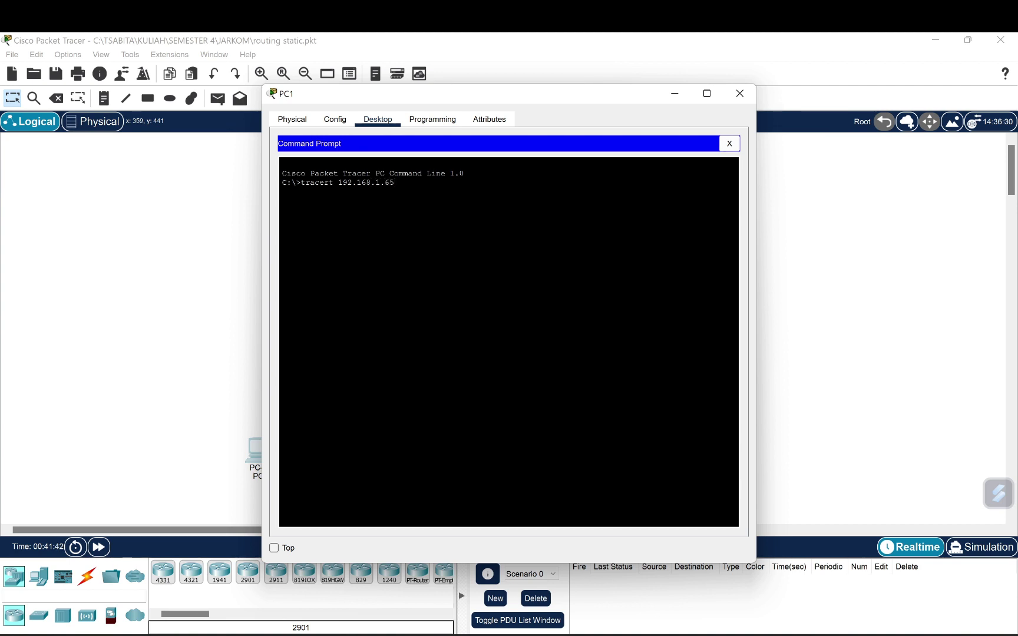
pyautogui.press('Return')
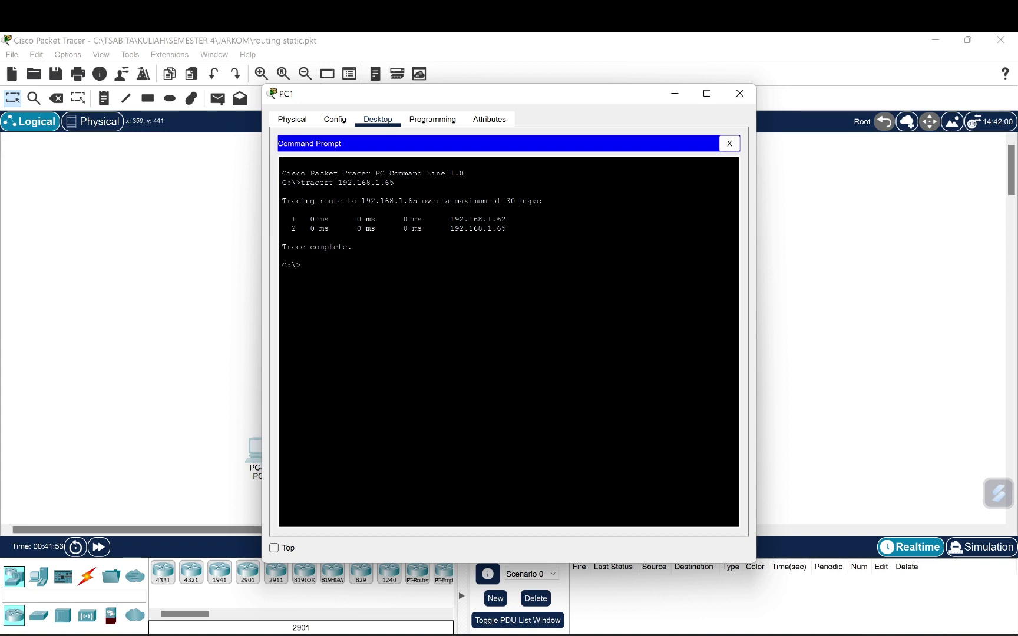
pyautogui.moveTo(506, 228); pyautogui.dragTo(450, 229)
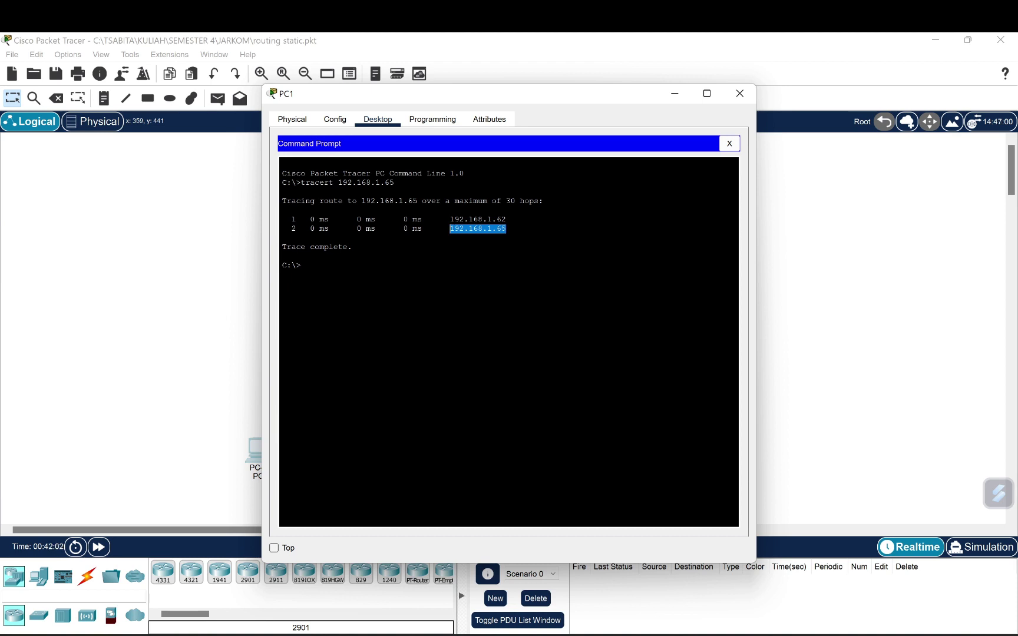
pyautogui.click(282, 257)
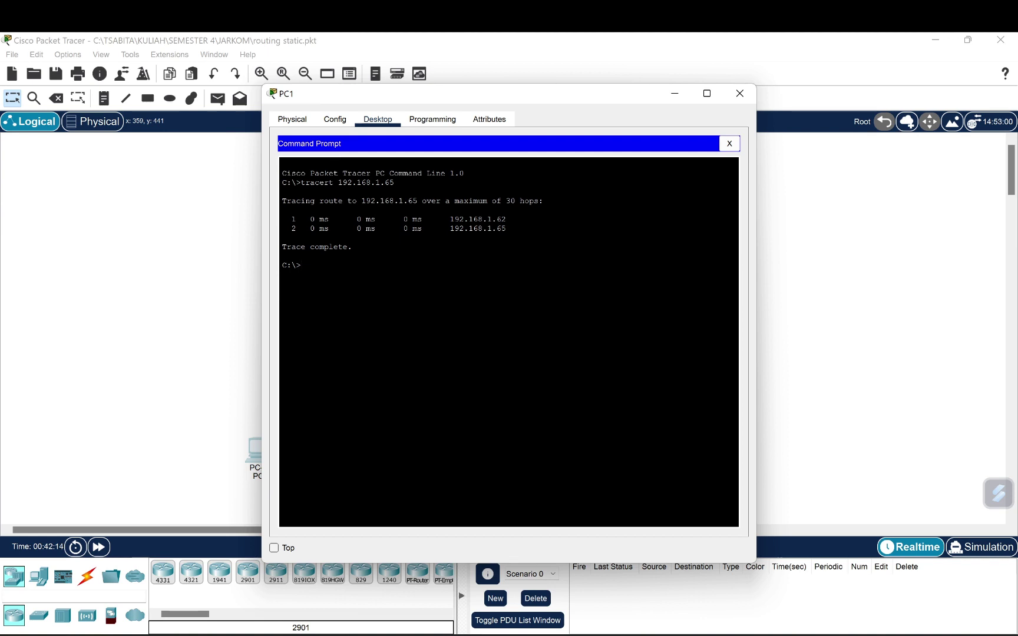
# Trace the route from PC1 to 192.168.1.253 with tracert and examine the first hop.
pyautogui.write('tracert')
pyautogui.write('192.1')
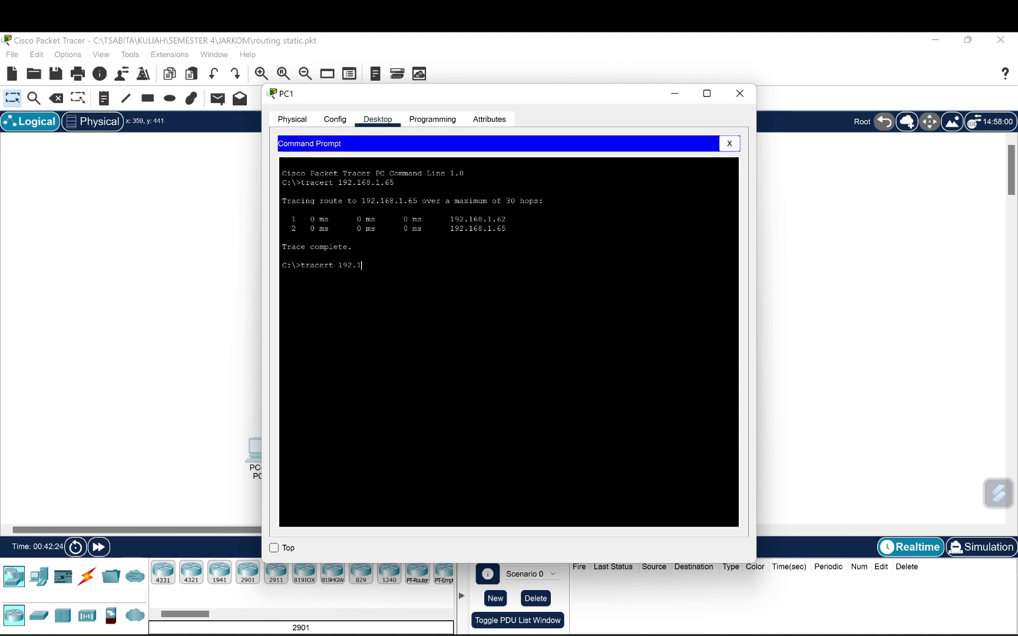
pyautogui.write('68.1.253')
pyautogui.press('Return')
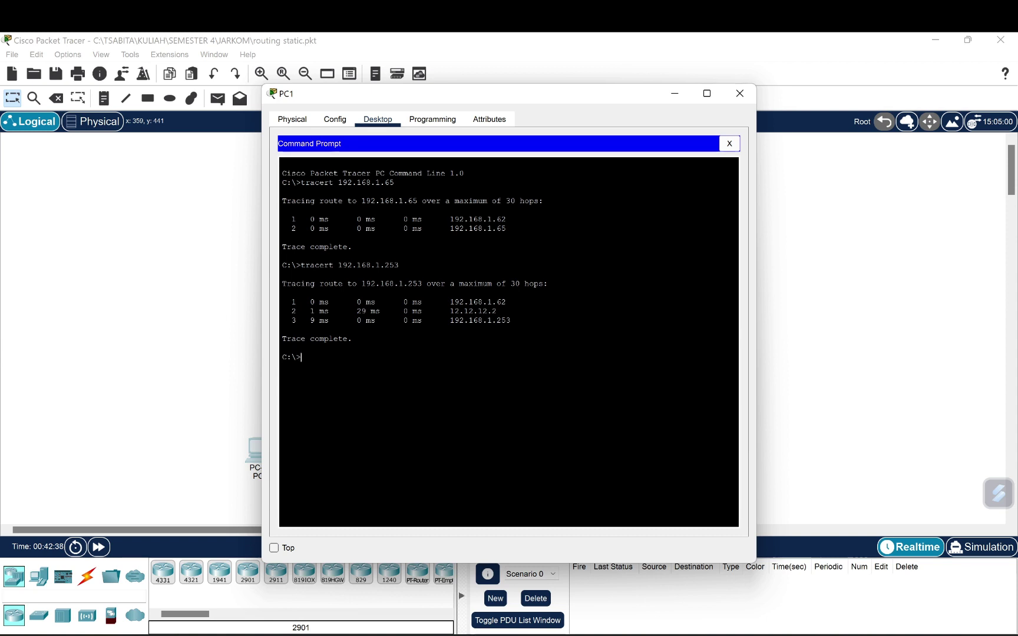
pyautogui.moveTo(441, 302); pyautogui.dragTo(506, 302)
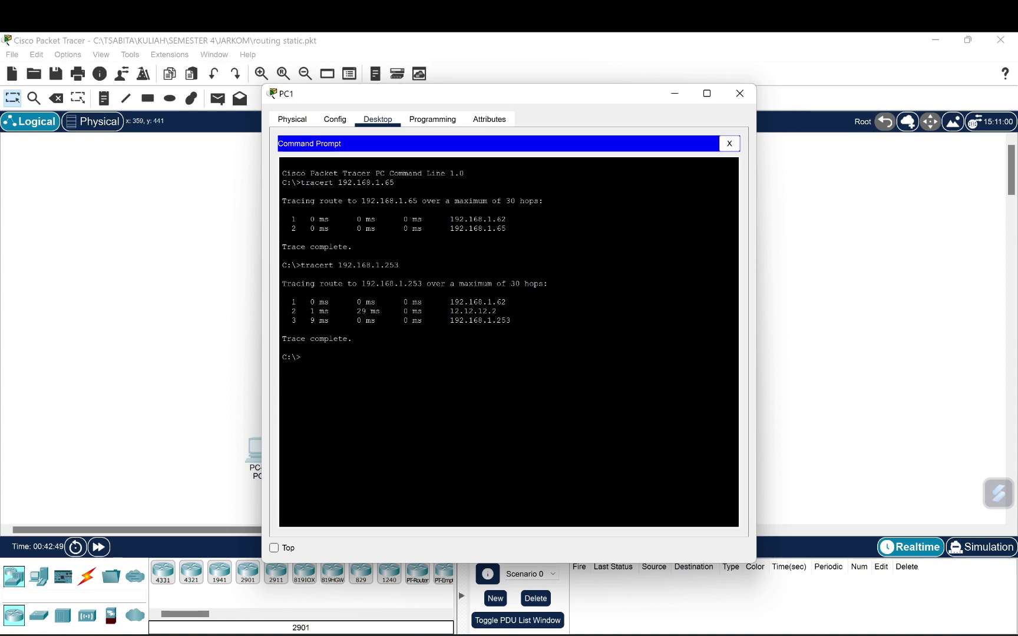
# Trace the route from PC1 to 33.33.33.1 with tracert.
pyautogui.write('tracert')
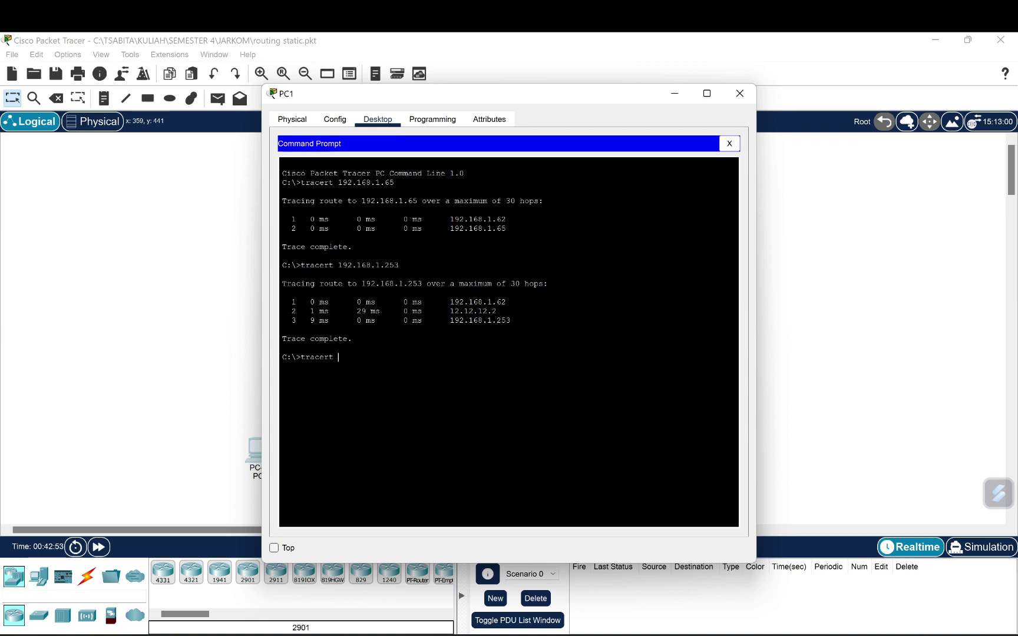
pyautogui.write(' 33.33.33.1')
pyautogui.press('Return')
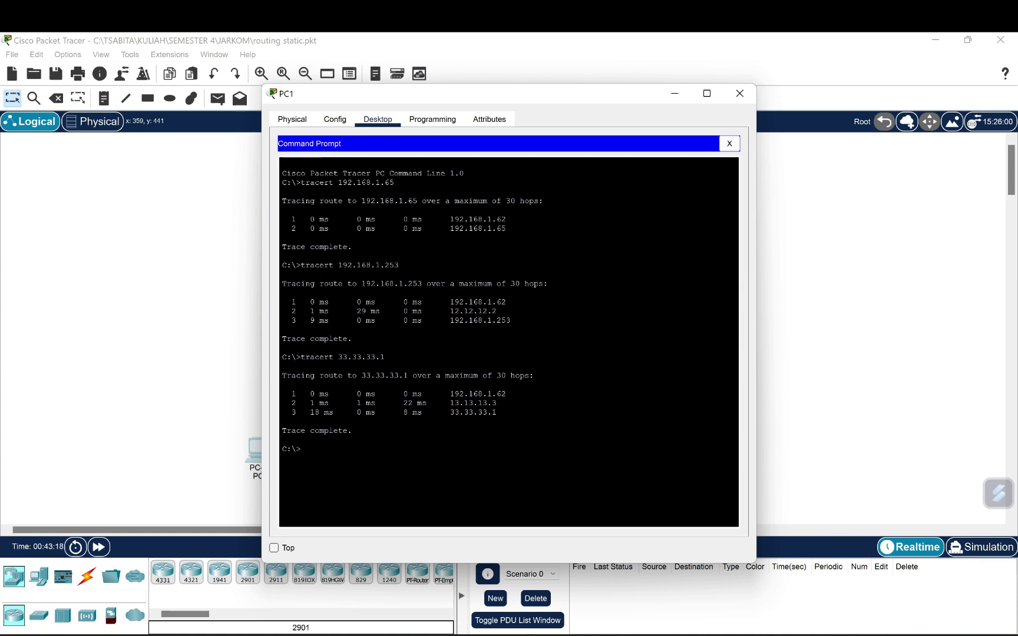
# Trace the route from PC1 to 43.43.43.1 with tracert, and close PC1's window.
pyautogui.write('tracert 43')
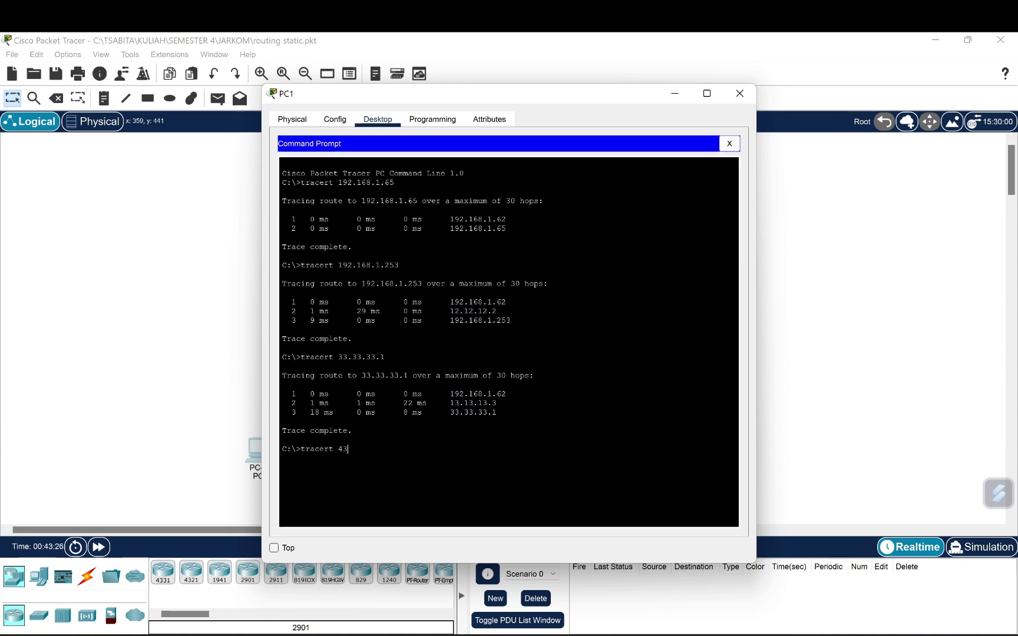
pyautogui.write('.43.43.')
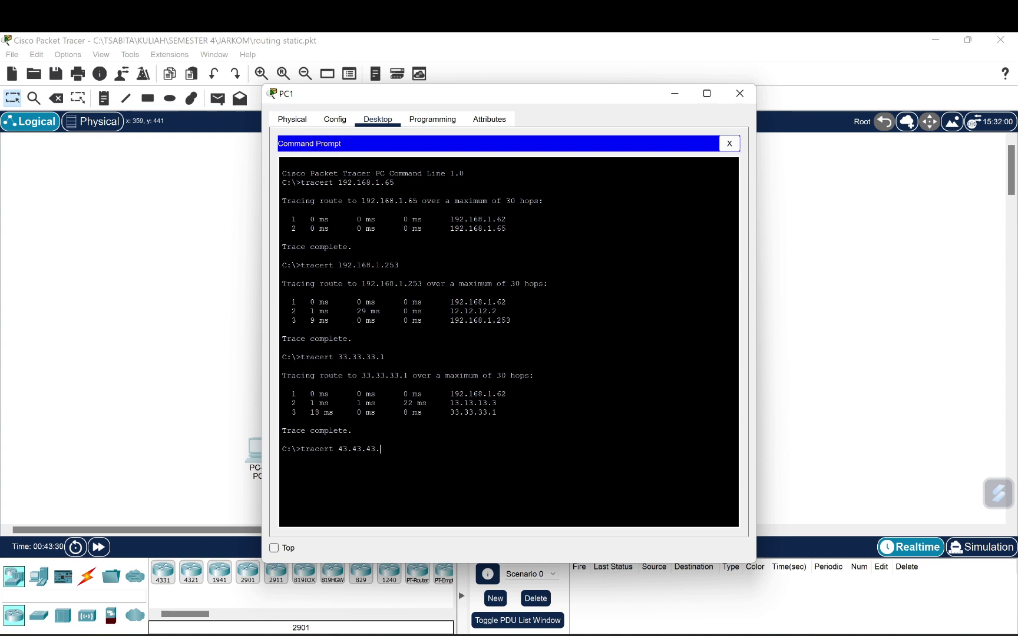
pyautogui.write('1')
pyautogui.press('Return')
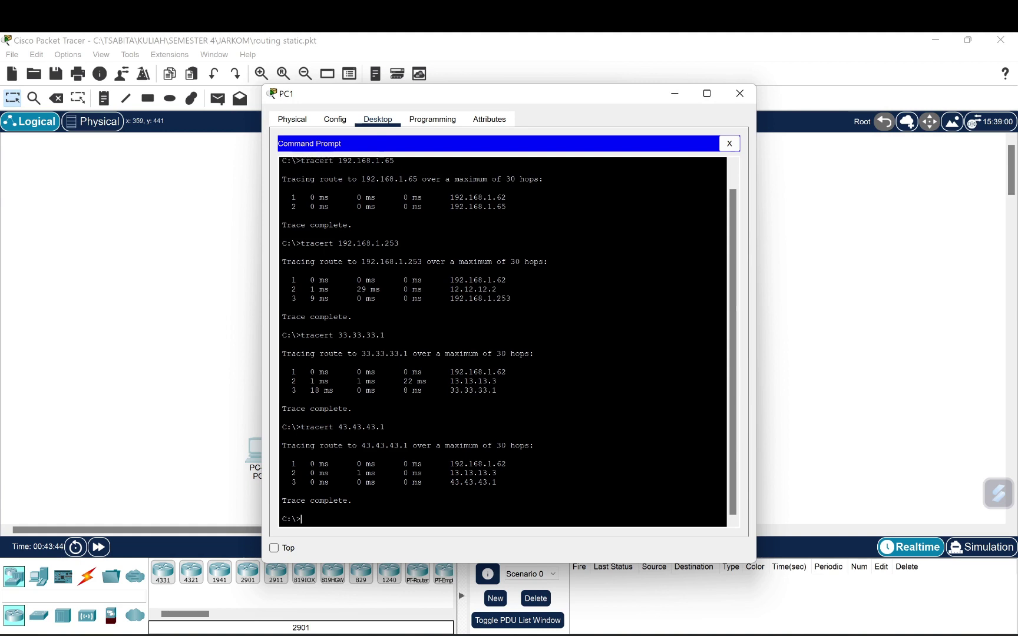
pyautogui.click(751, 100)
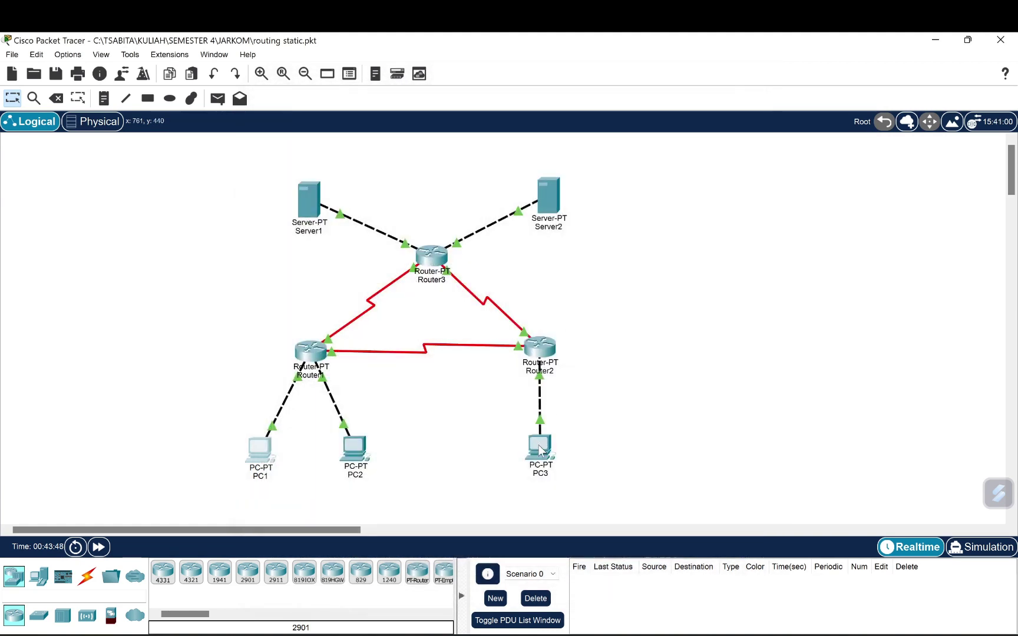
# Close PC3's Text Editor and run tracert 192.168.1.1 in PC3's Command Prompt.
pyautogui.click(540, 451)
pyautogui.click(539, 451)
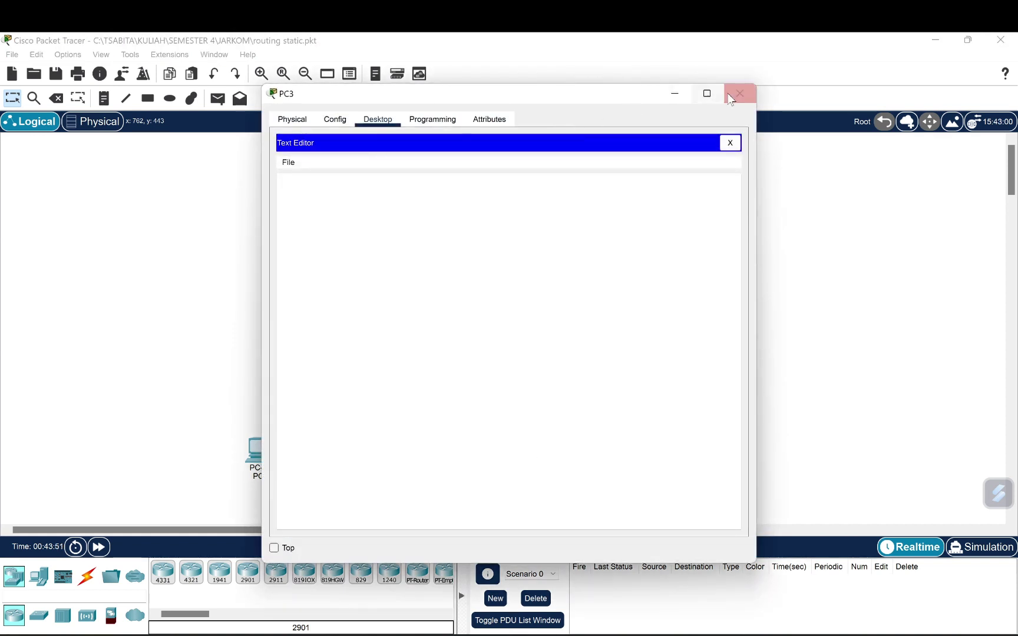
pyautogui.click(736, 146)
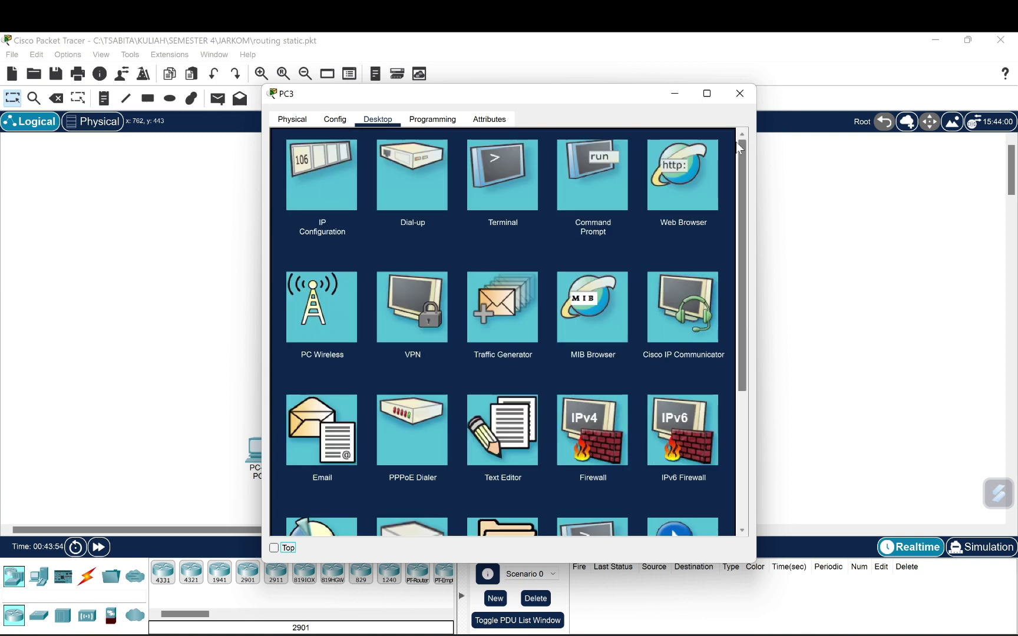
pyautogui.click(578, 182)
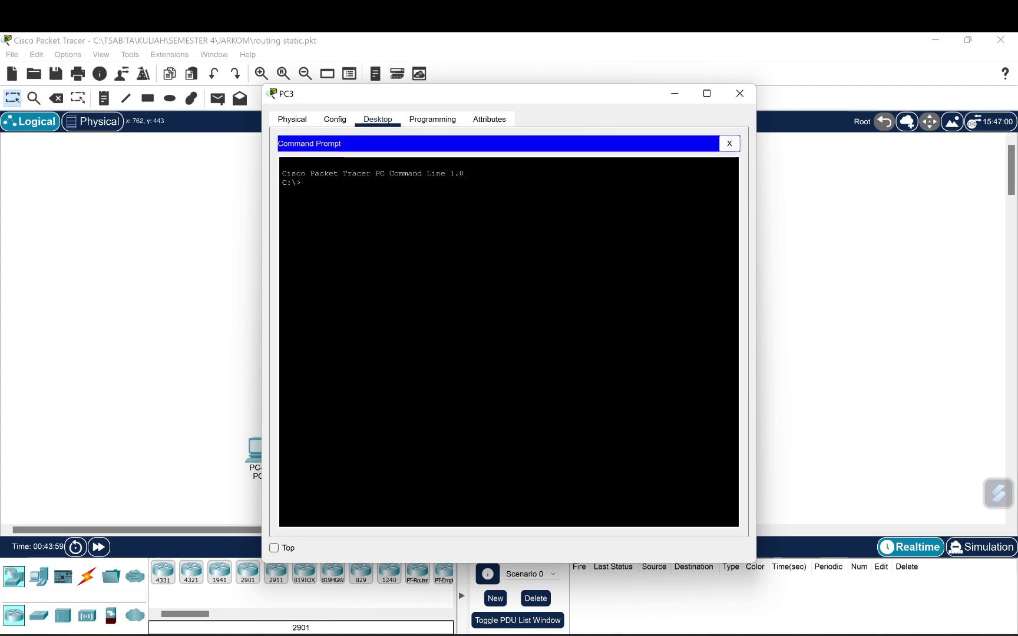
pyautogui.write('tracert')
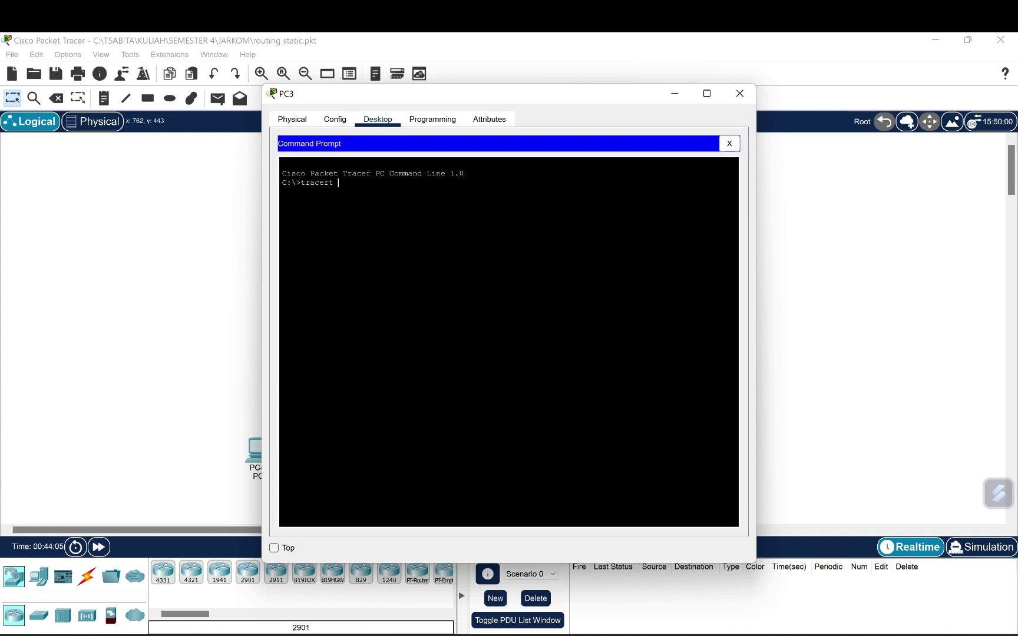
pyautogui.write(' 192')
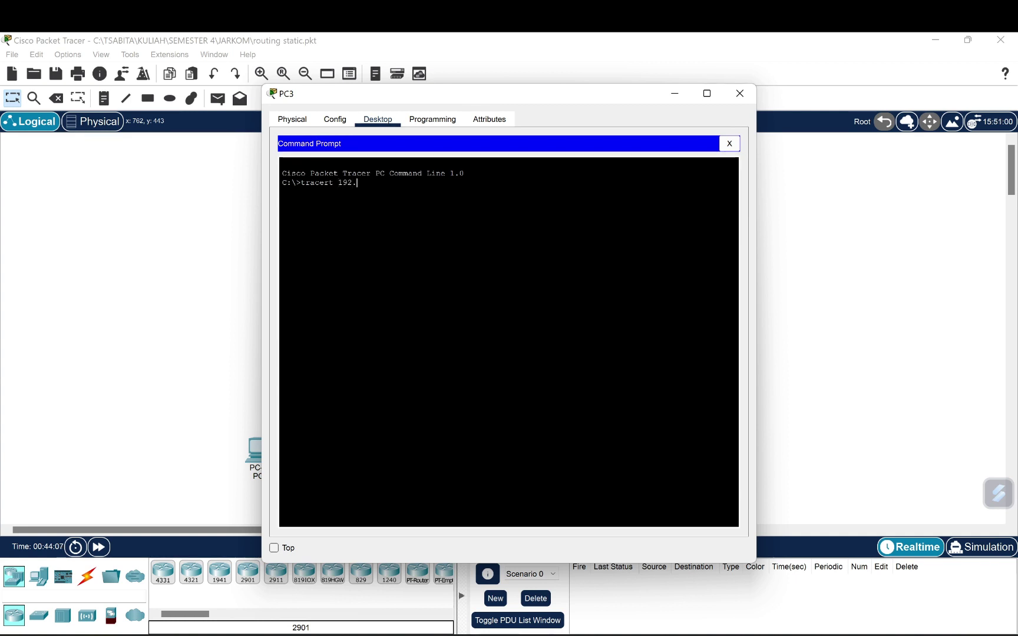
pyautogui.write('.168.')
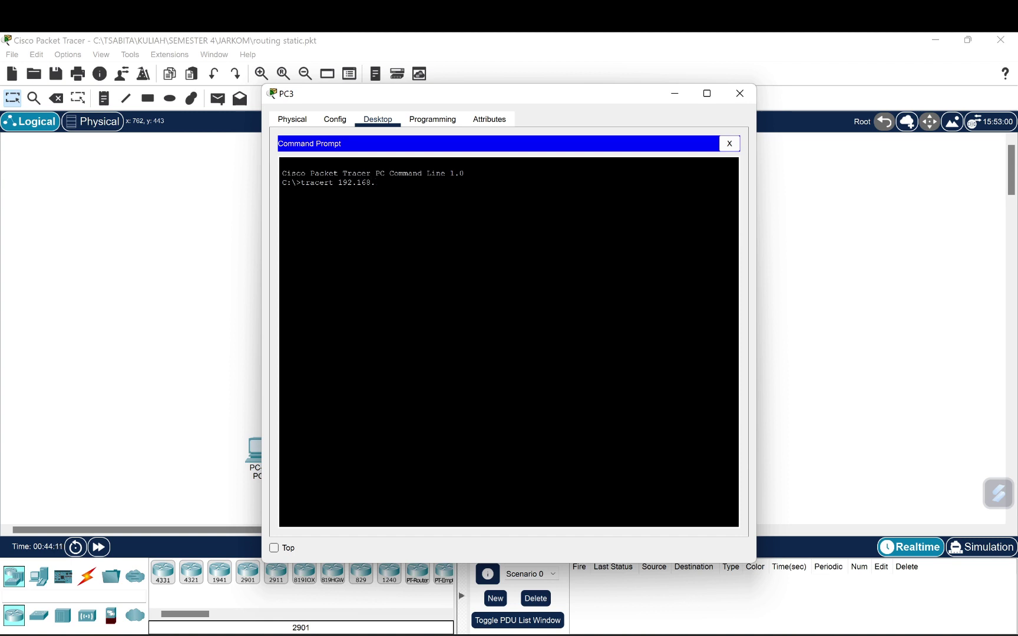
pyautogui.write('1.1')
pyautogui.press('Return')
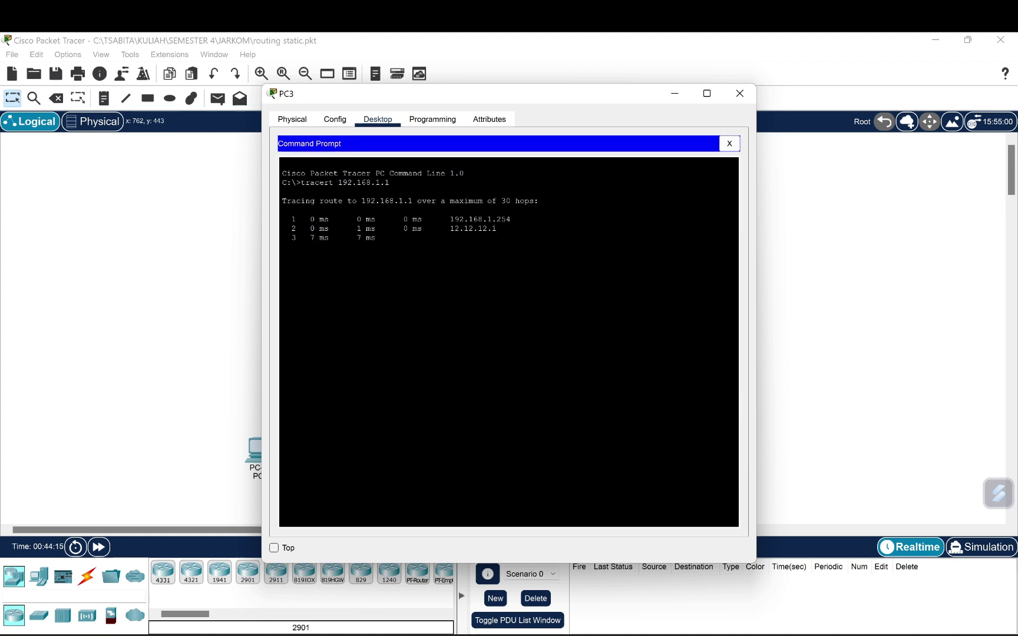
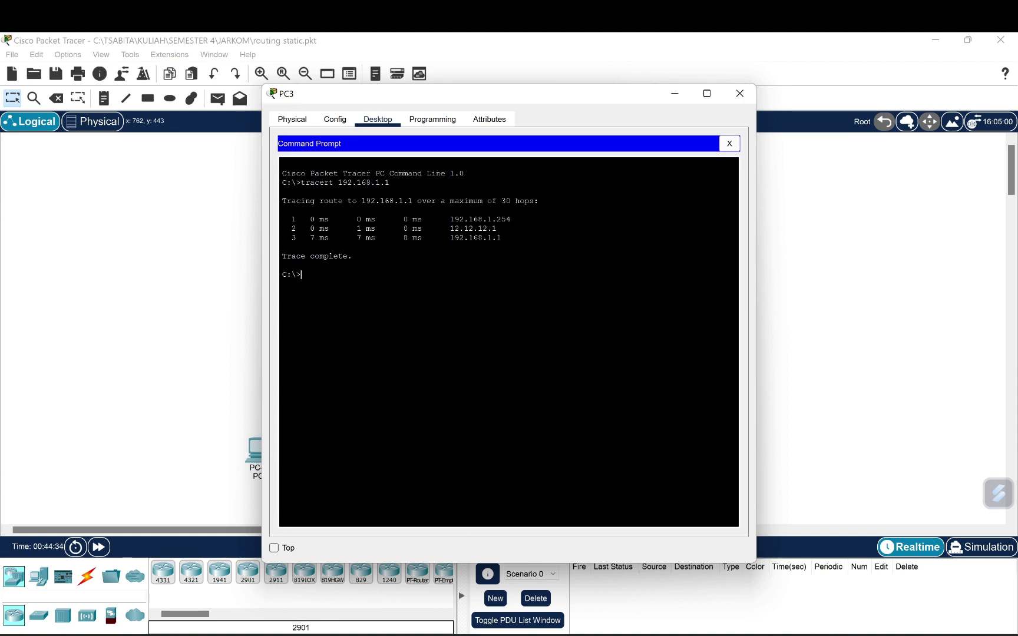
# Trace the routes from PC3 to 192.168.1.65 and to 33.33.33.1 with tracert.
pyautogui.write('tracert 192.168.1.65')
pyautogui.press('Return')
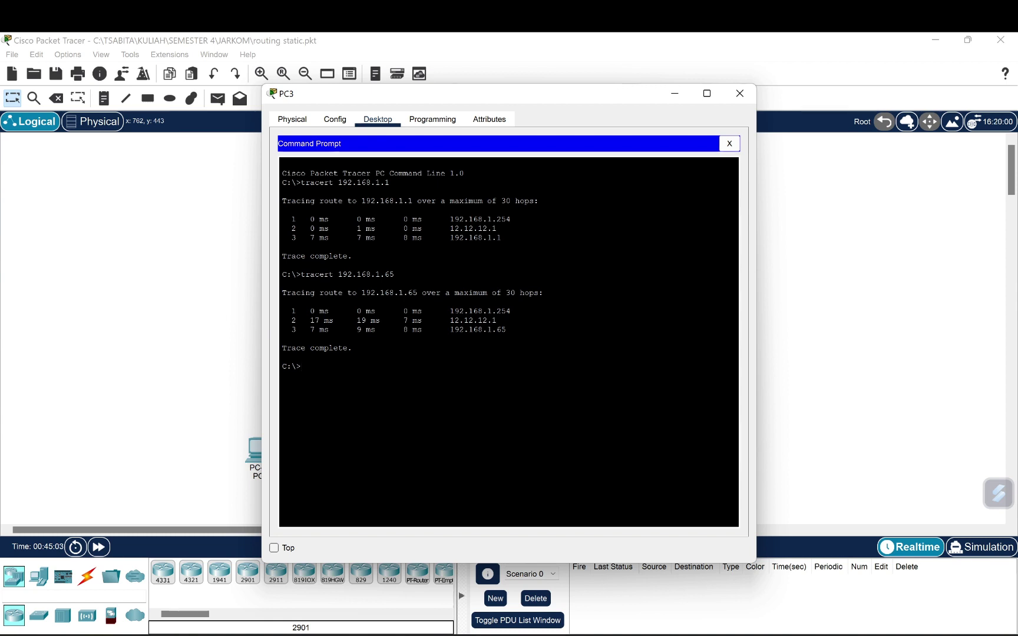
pyautogui.write('tracert')
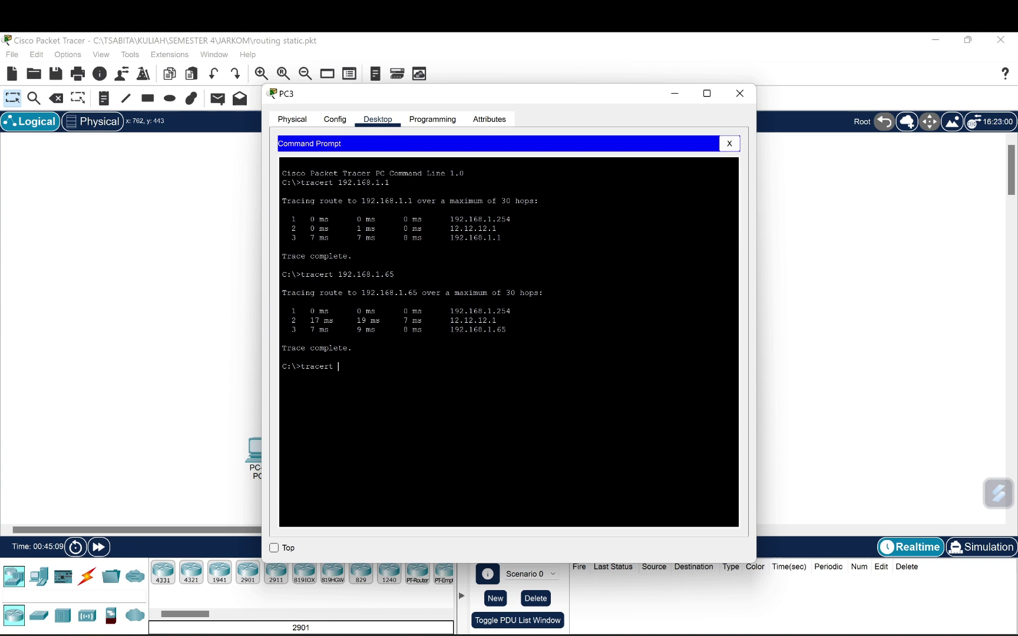
pyautogui.write(' 33.33.33.1')
pyautogui.press('Return')
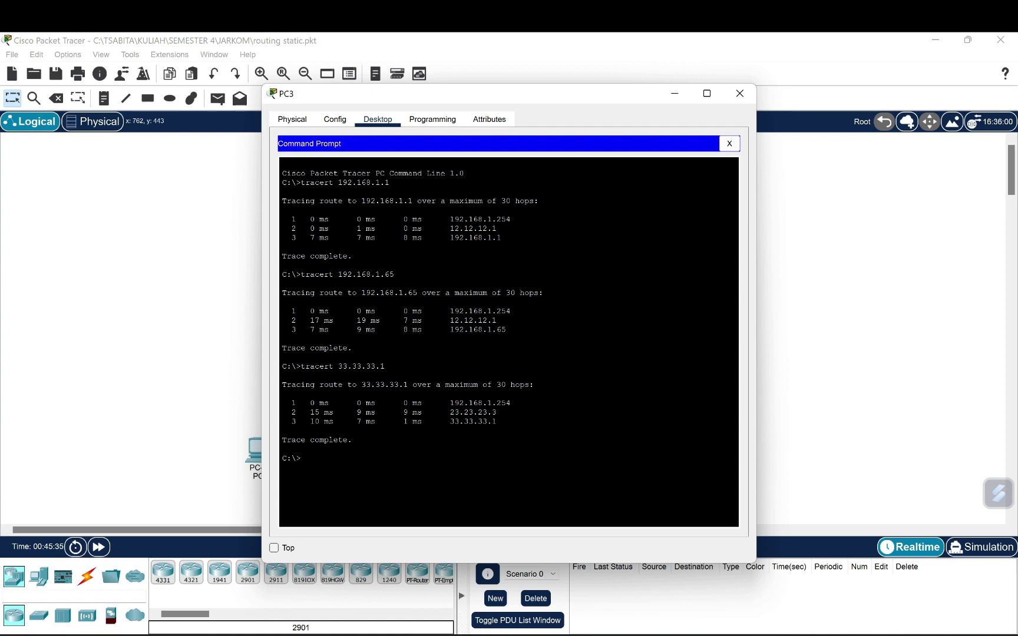
# Trace the route from PC3 to 43.43.43.1 with tracert, and close PC3's window.
pyautogui.write('tracert 43.43.43.1')
pyautogui.press('Return')
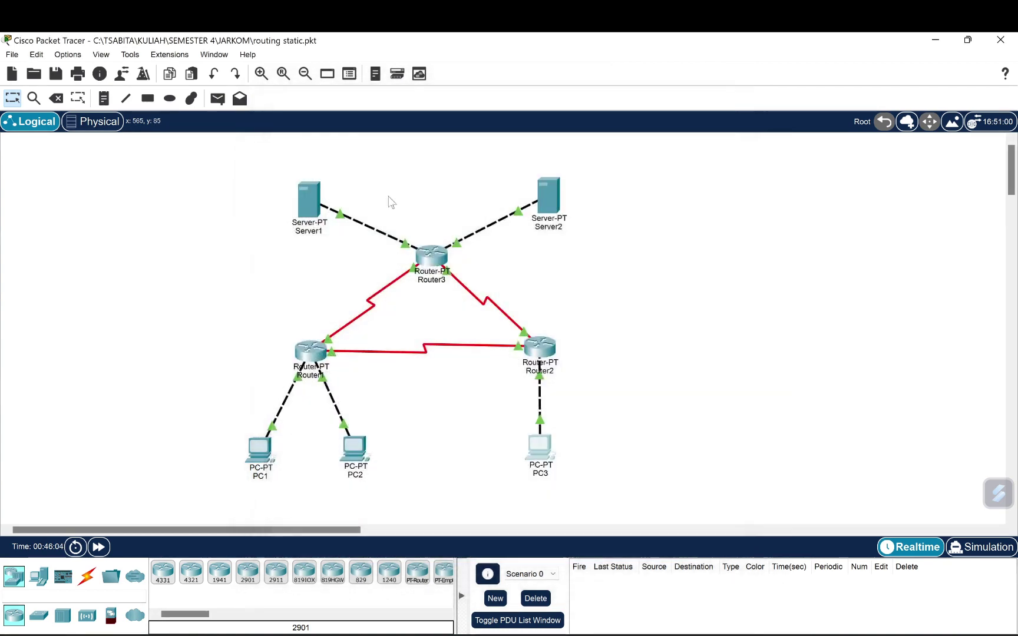
pyautogui.click(740, 93)
# Open Server1's Command Prompt and trace the route to 43.43.43.1 with tracert.
pyautogui.click(303, 209)
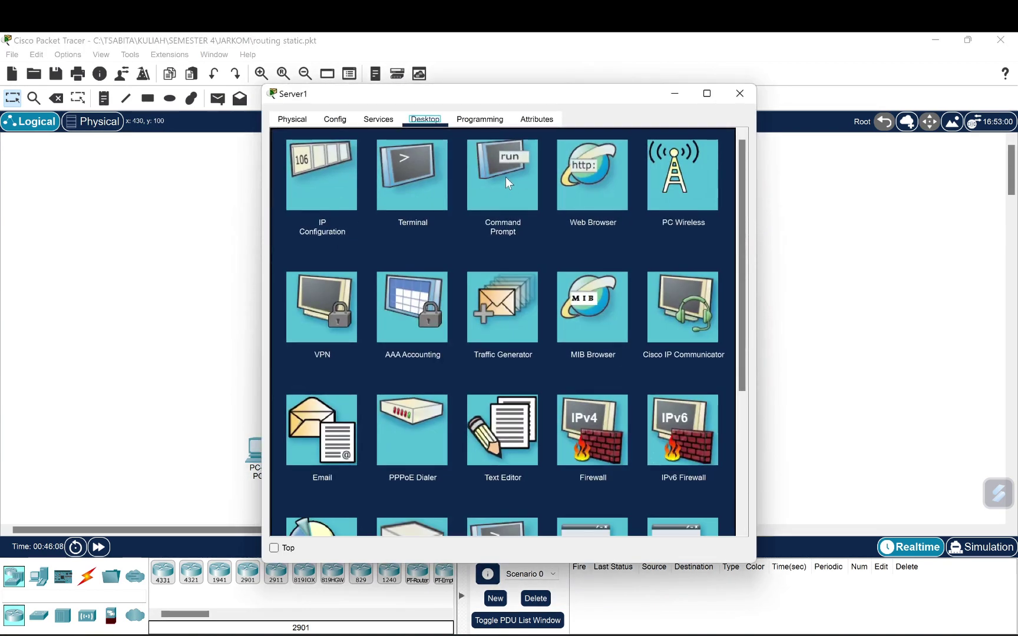
pyautogui.click(506, 182)
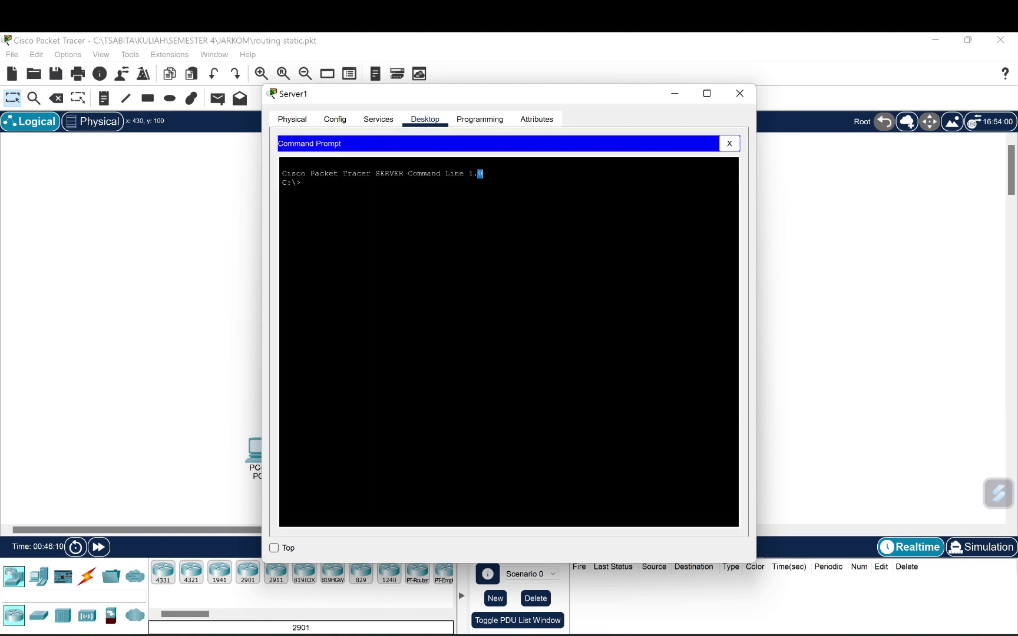
pyautogui.write('tracert 43.43.43.1')
pyautogui.press('Return')
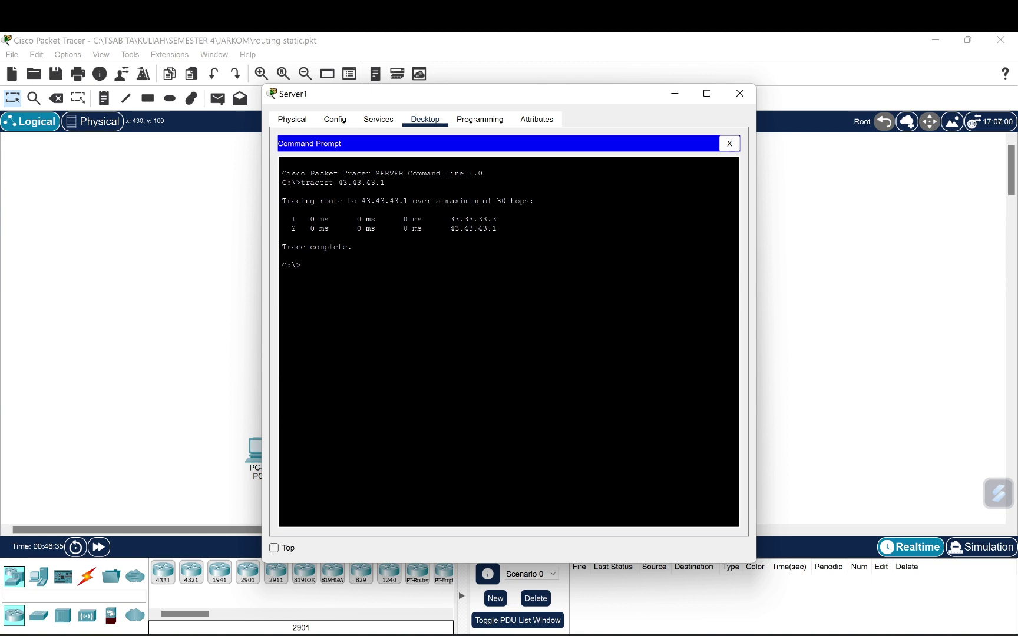
# Trace the routes from Server1 to 192.168.1.1 and to 192.168.1.65 with tracert.
pyautogui.write('tracert 192.168.1.1')
pyautogui.press('Return')
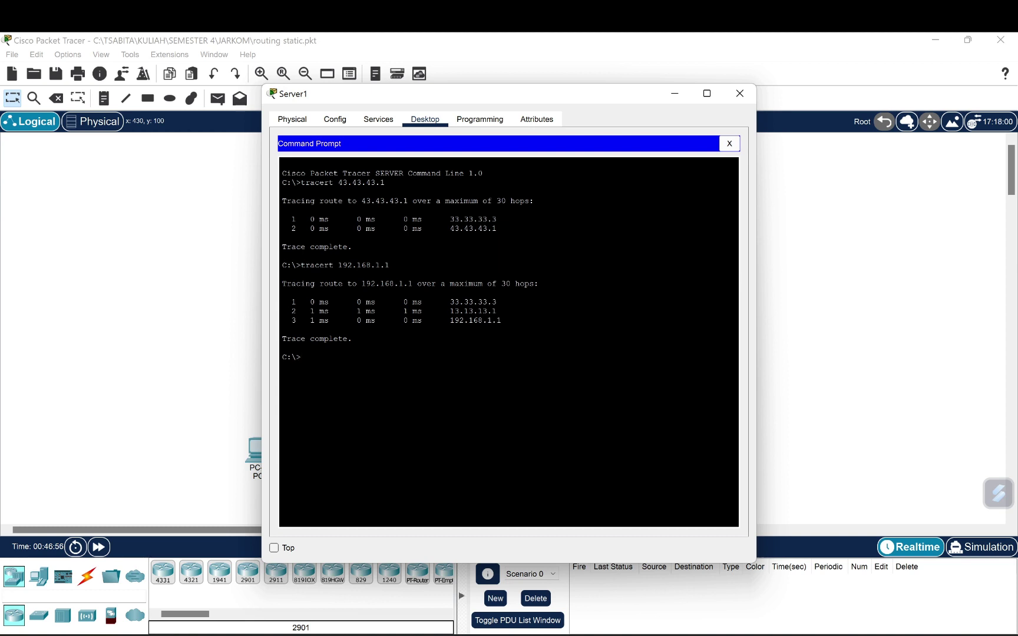
pyautogui.write('tracert')
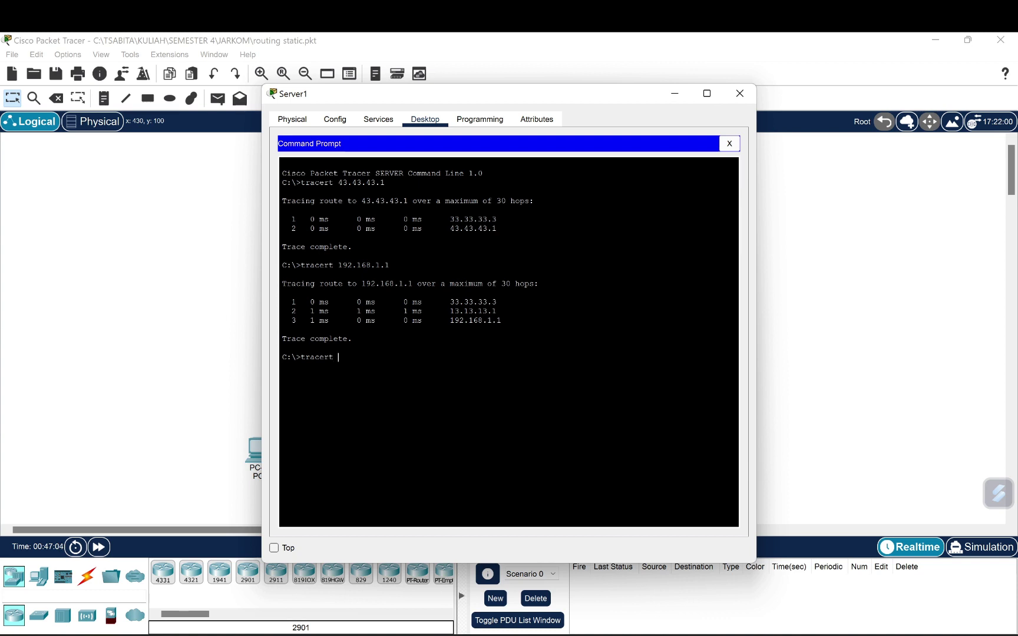
pyautogui.write('192.1')
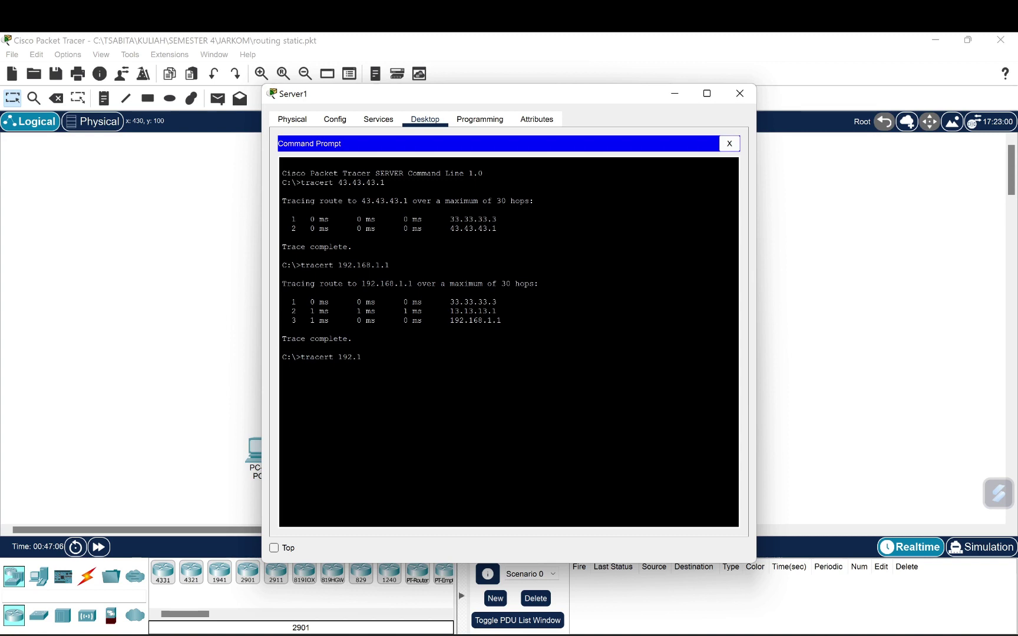
pyautogui.write('68.1.65')
pyautogui.press('Return')
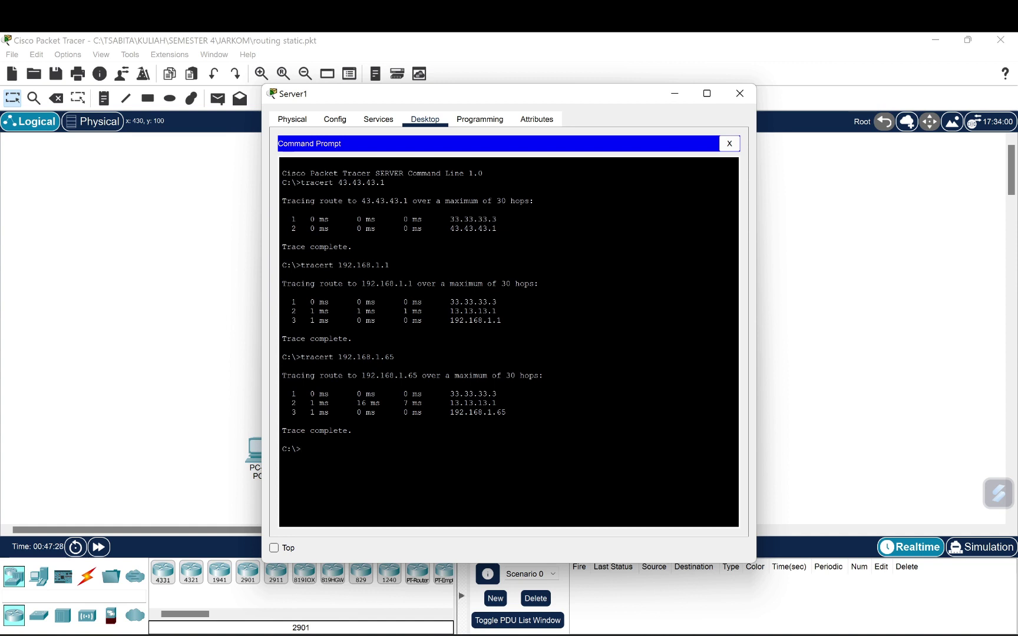
# Trace the route from Server1 to 192.168.1.253 with tracert, and close Server1's window.
pyautogui.write('tracert 192.1')
pyautogui.write('68.1.253')
pyautogui.press('Return')
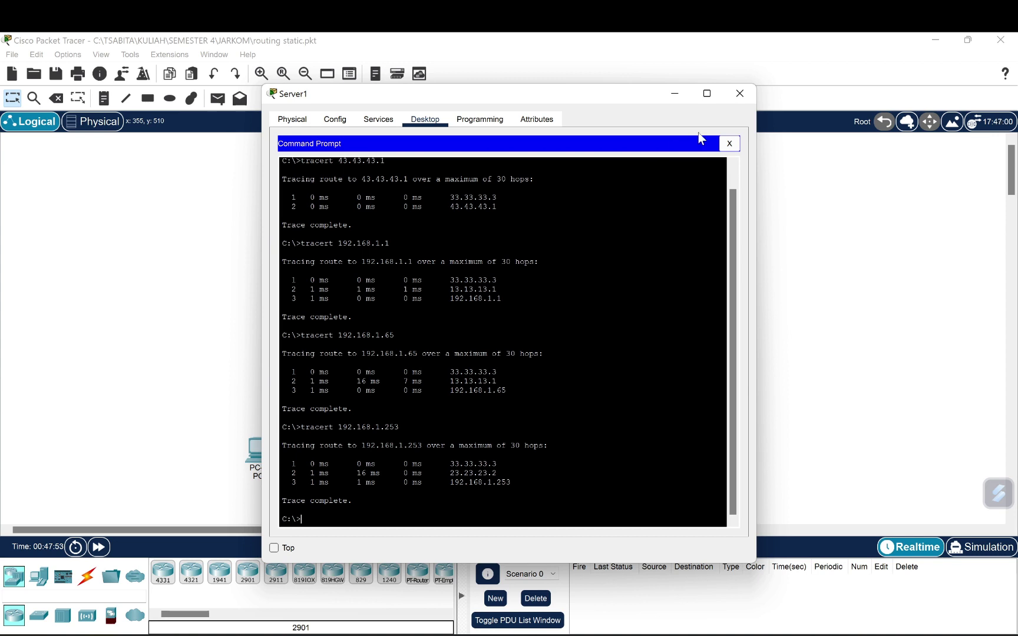
pyautogui.click(740, 95)
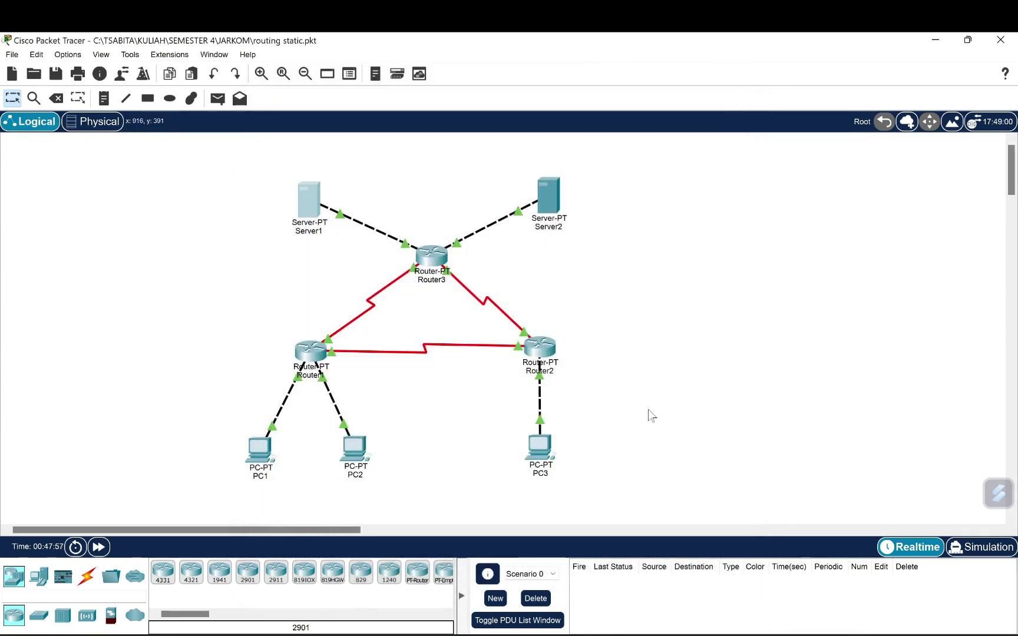